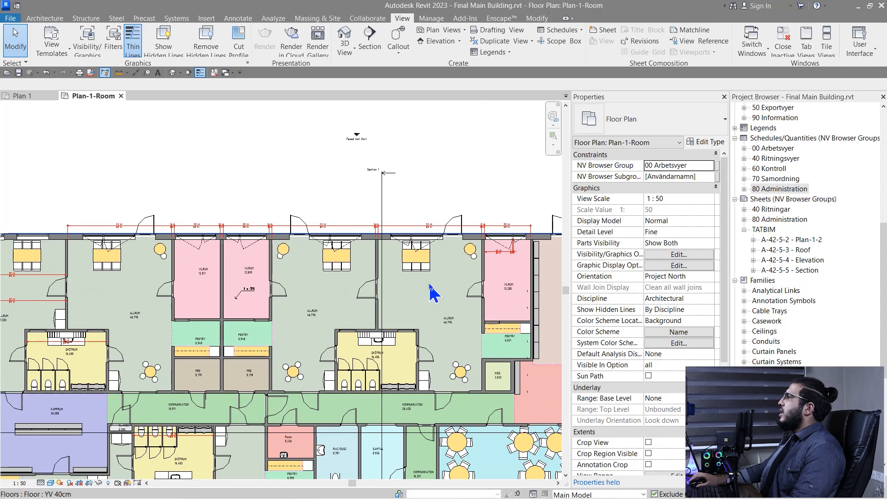
# Nudge the floor plan and show the View tab's Schedules dropdown of schedule types
pyautogui.moveTo(217, 188); pyautogui.dragTo(261, 196, button='middle')
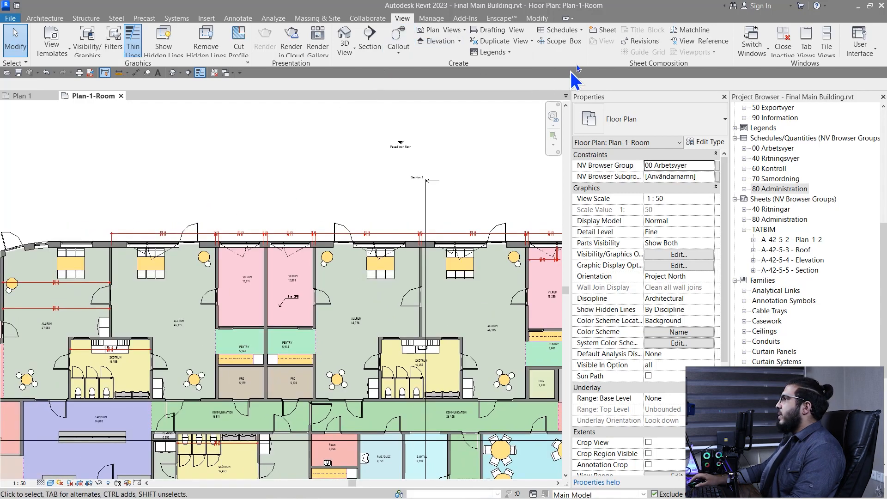
pyautogui.click(580, 31)
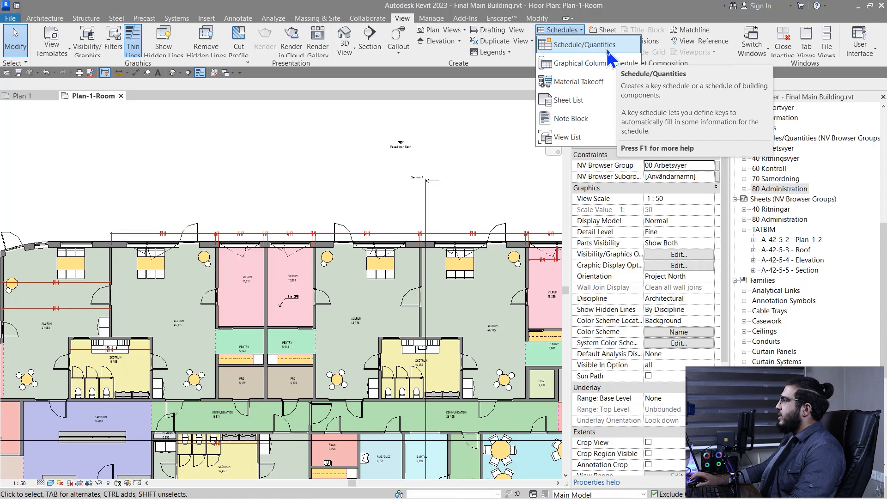
# Create a new Schedule/Quantities view for the Doors category named Door Schedule
pyautogui.click(583, 45)
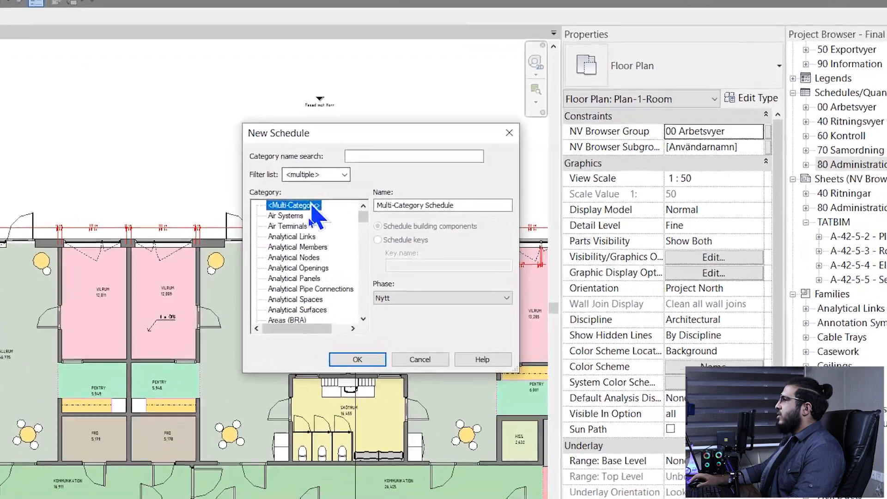
pyautogui.click(381, 239)
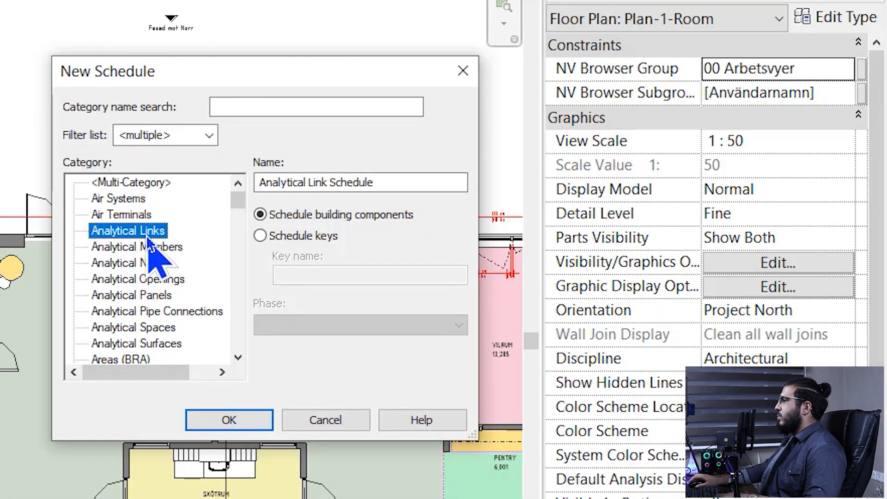
pyautogui.press('d')
pyautogui.scroll(-1, 146, 278)
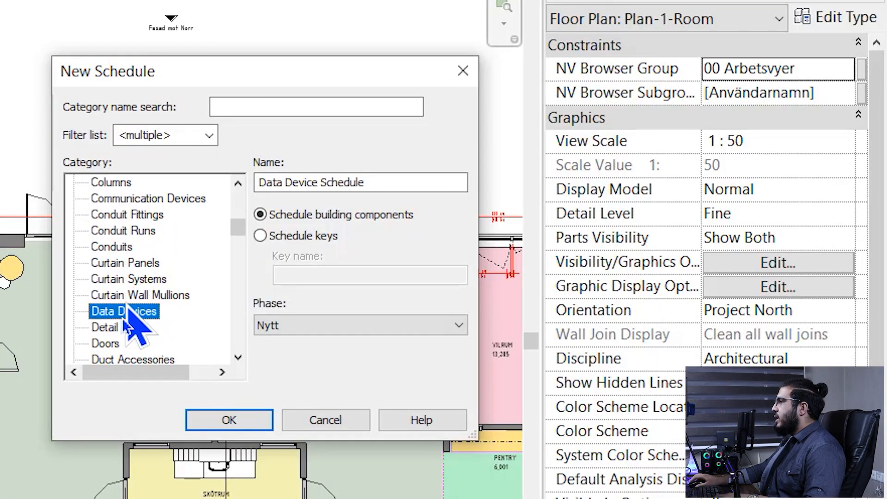
pyautogui.click(105, 343)
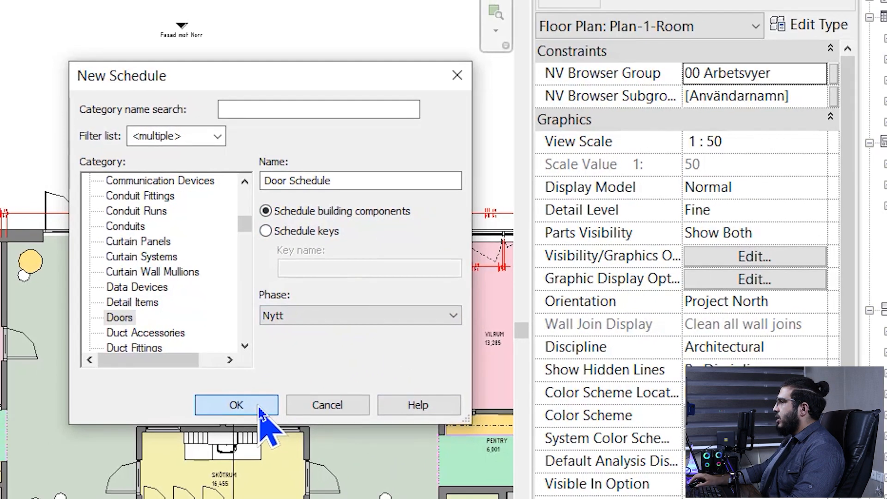
pyautogui.click(246, 420)
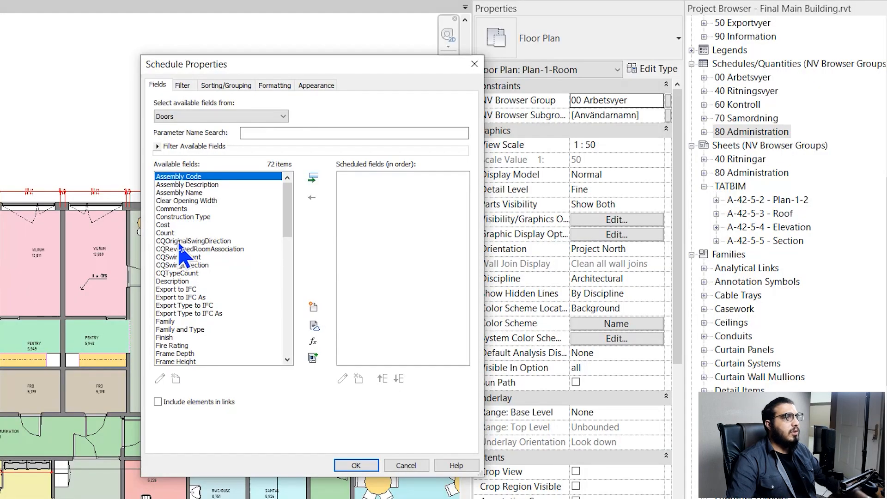
# Add the Family and Type and Width fields to the Door Schedule
pyautogui.click(178, 289)
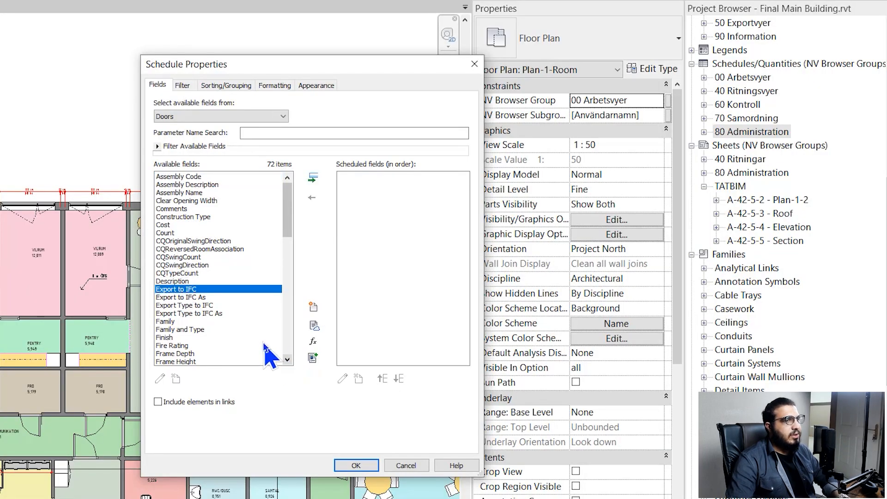
pyautogui.click(257, 329)
pyautogui.scroll(-5, 257, 331)
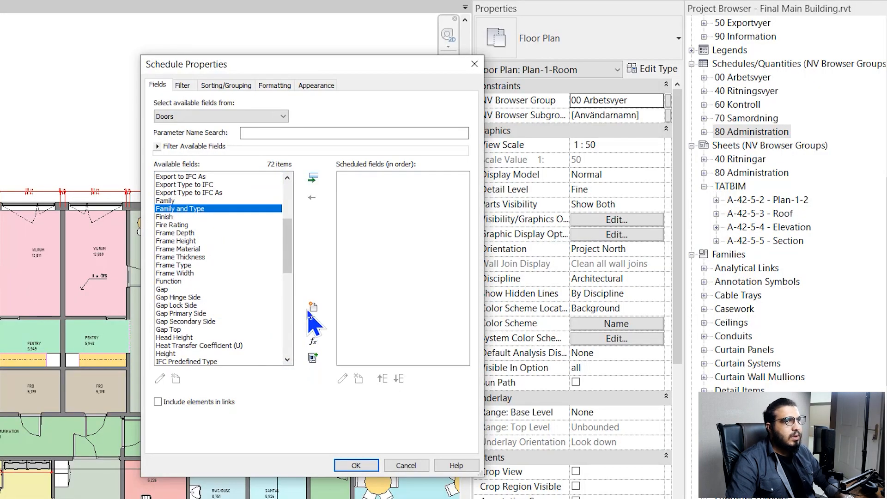
pyautogui.click(314, 178)
pyautogui.click(194, 234)
pyautogui.scroll(-8, 196, 237)
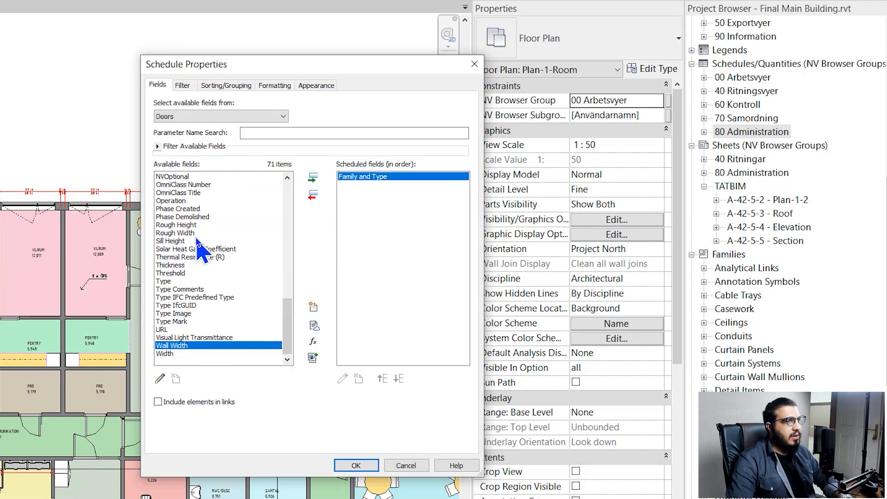
pyautogui.click(205, 353)
pyautogui.click(313, 178)
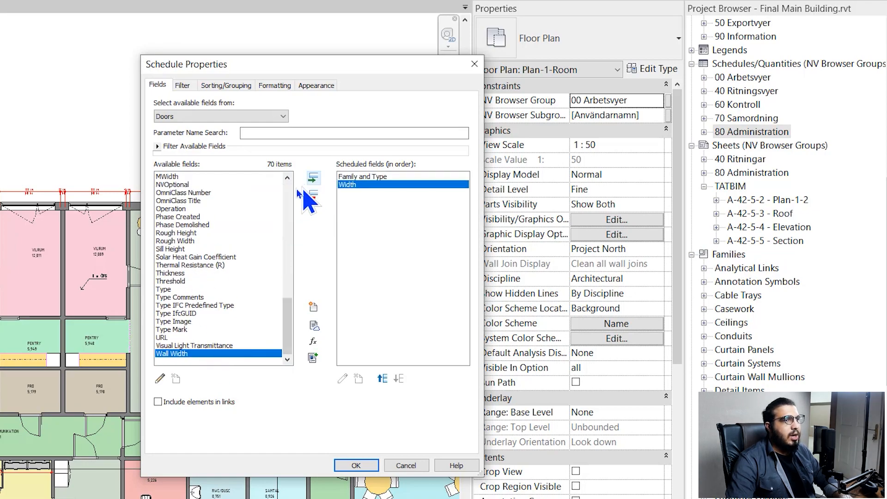
# Add the Height and Level fields, moving Level to the top of the order
pyautogui.click(226, 241)
pyautogui.scroll(5, 212, 253)
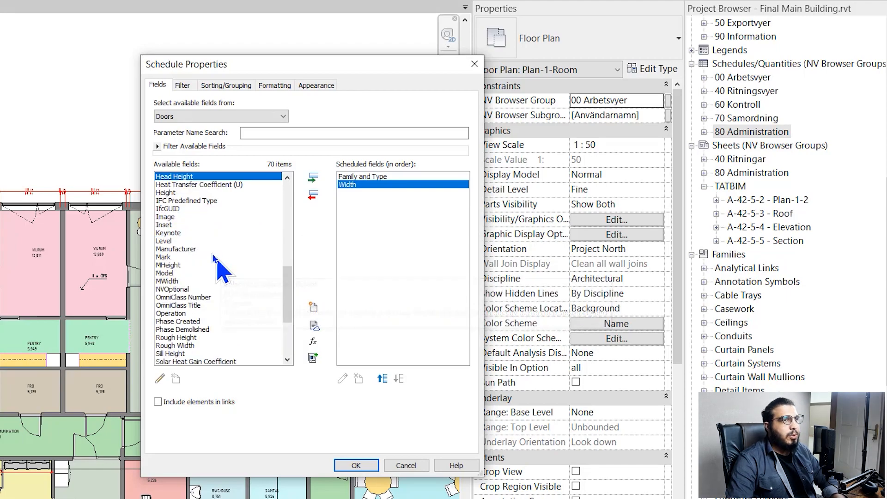
pyautogui.click(178, 193)
pyautogui.click(312, 178)
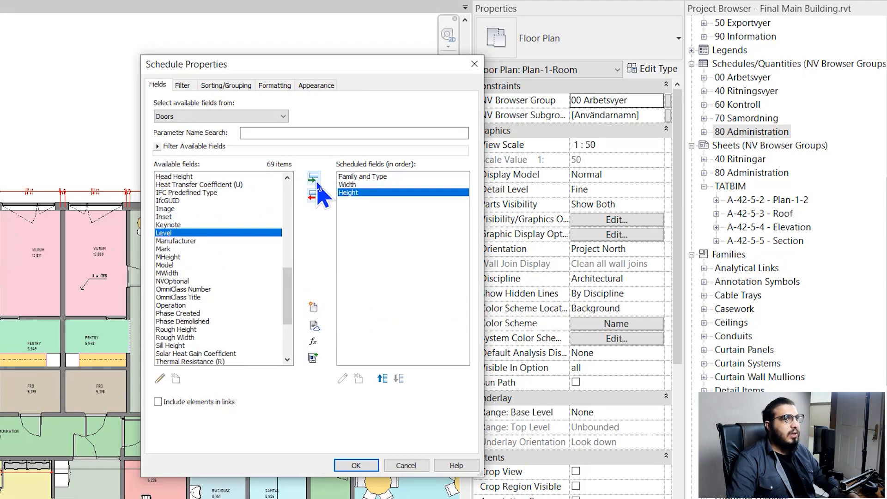
pyautogui.click(314, 179)
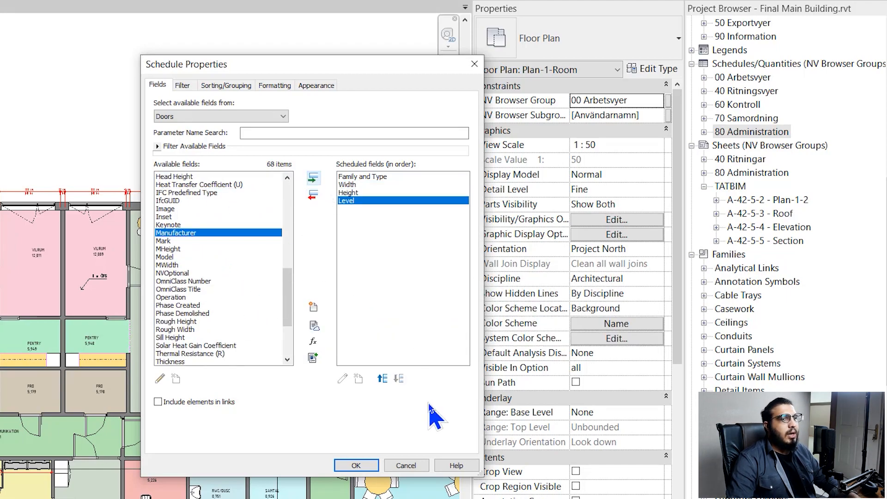
pyautogui.click(383, 379)
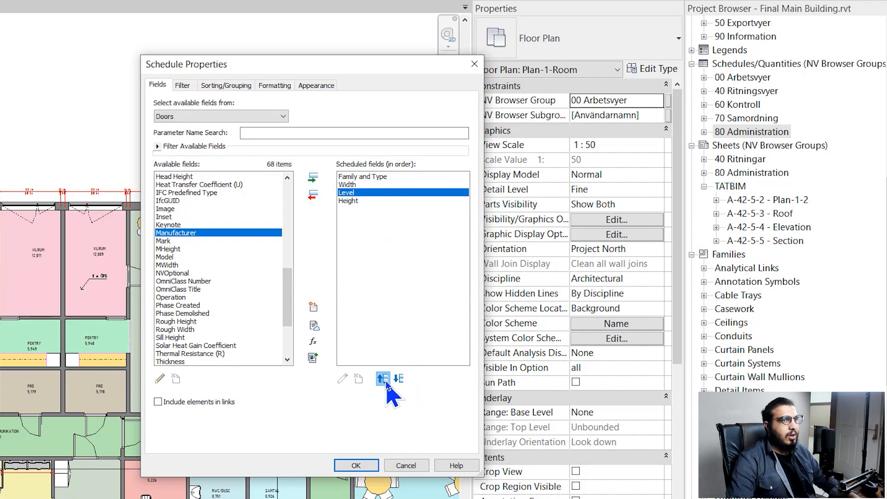
pyautogui.click(383, 379)
pyautogui.click(384, 379)
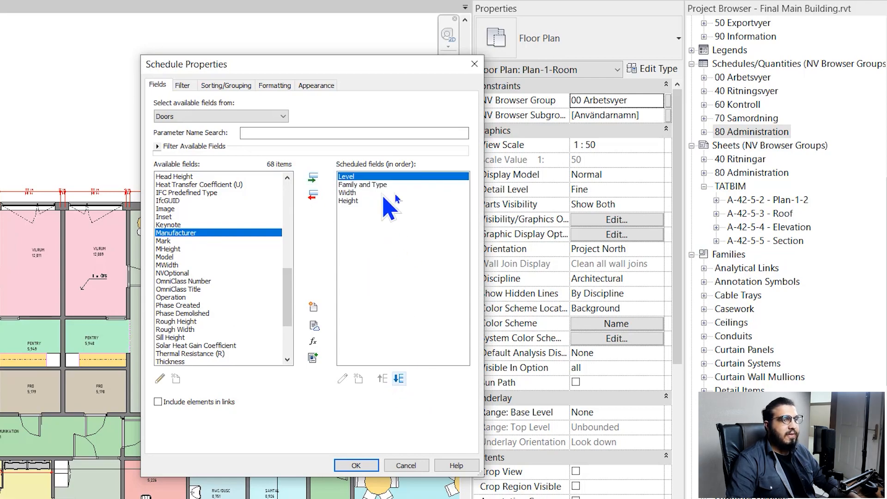
# Add the Cost field as the last column and apply the field list
pyautogui.click(189, 298)
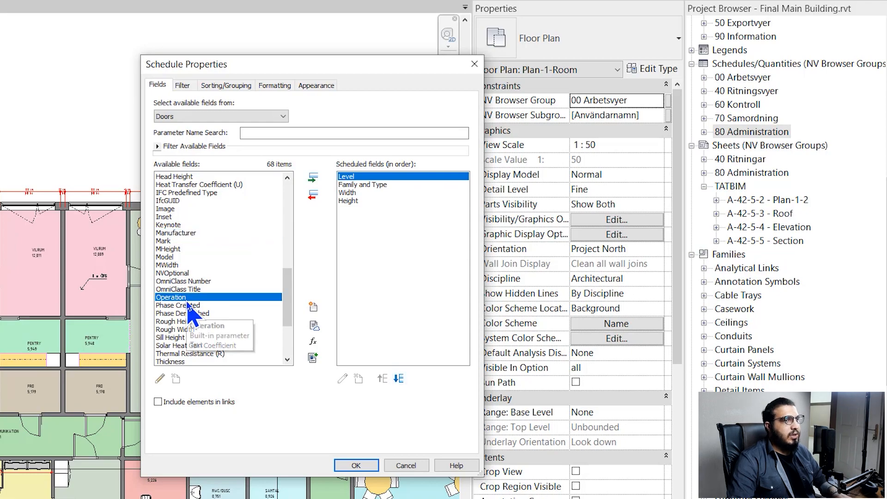
pyautogui.scroll(9, 197, 315)
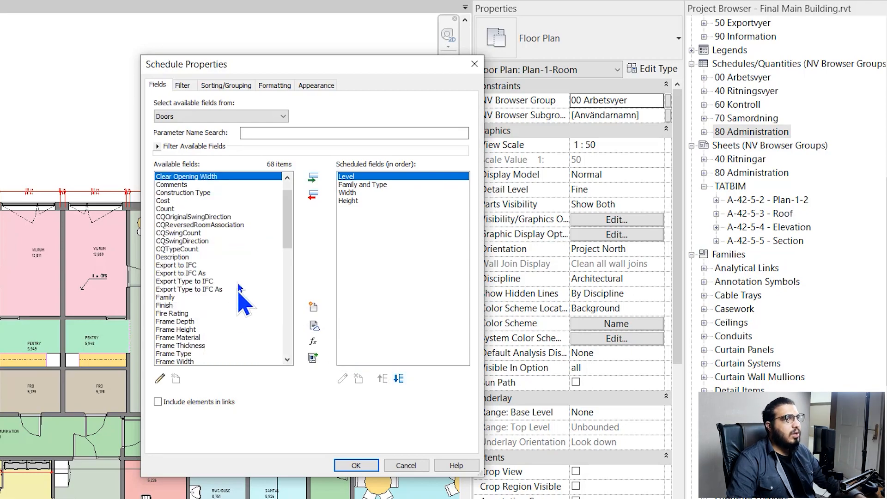
pyautogui.scroll(2, 193, 196)
pyautogui.click(195, 201)
pyautogui.click(197, 224)
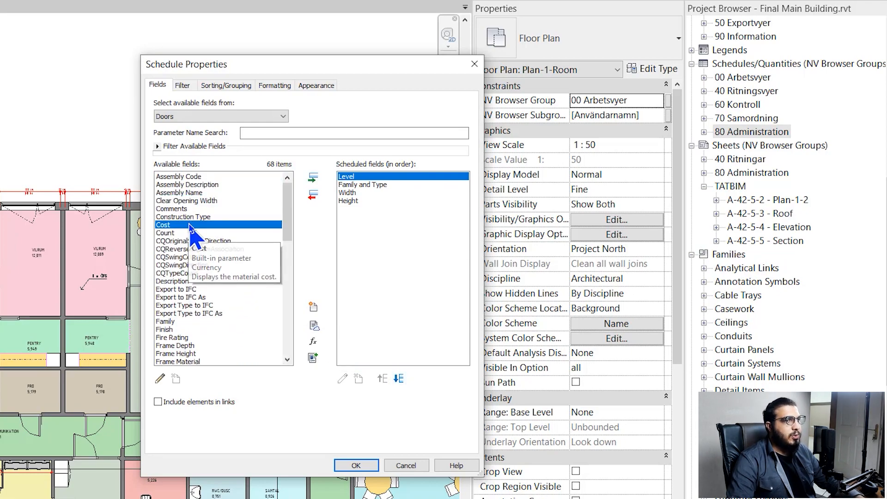
pyautogui.click(313, 178)
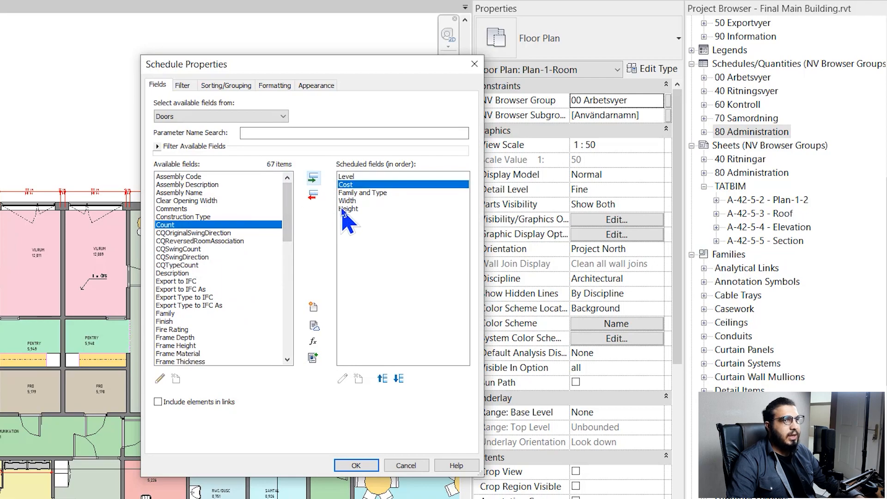
pyautogui.click(400, 380)
pyautogui.click(401, 380)
pyautogui.click(401, 380)
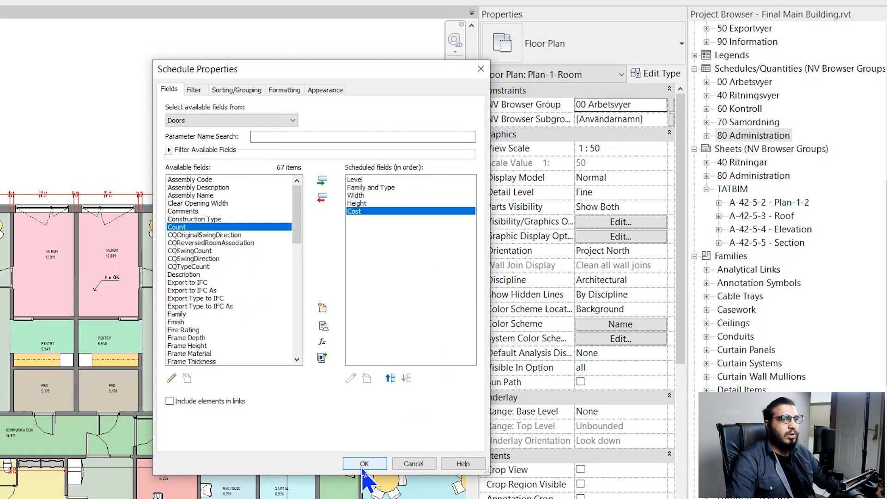
pyautogui.click(362, 463)
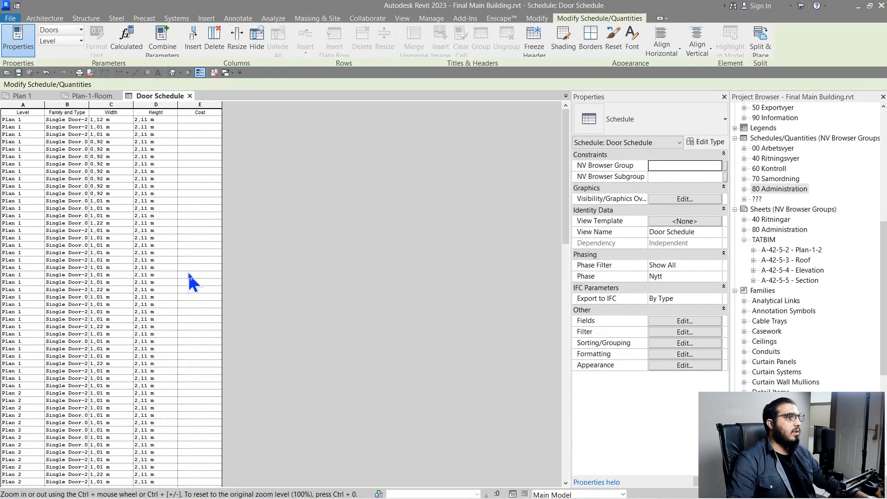
# Widen the Width and Family and Type columns so names like Single Door-2020-pal fit
pyautogui.keyDown('ctrl'); pyautogui.scroll(5, 168, 237); pyautogui.keyUp('ctrl')
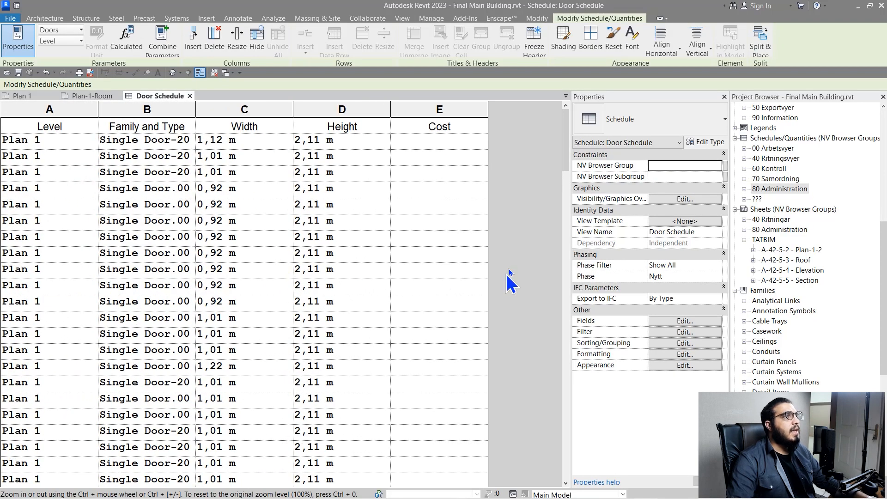
pyautogui.moveTo(294, 113); pyautogui.dragTo(298, 113)
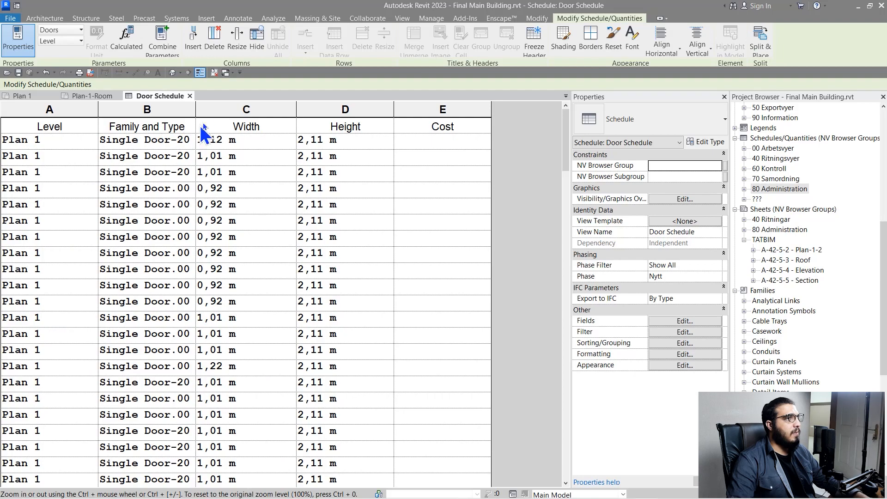
pyautogui.moveTo(198, 105); pyautogui.dragTo(230, 105)
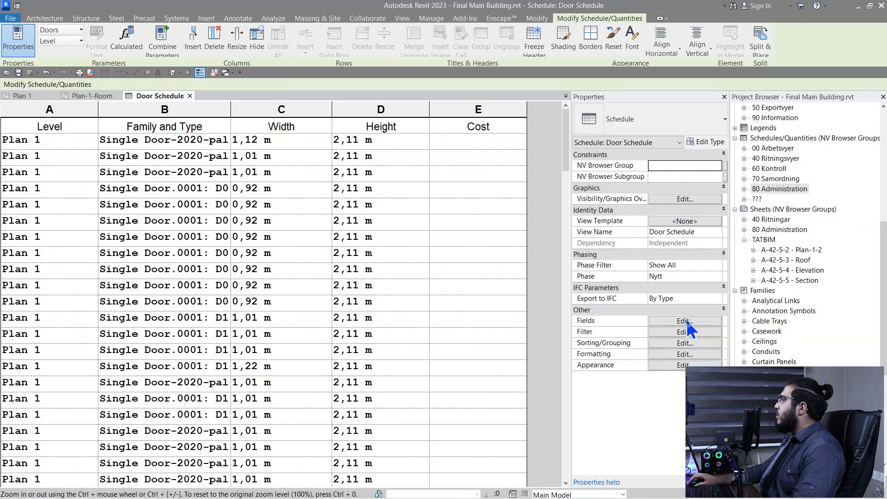
# In Sorting/Grouping, sort the schedule by Level with a header row
pyautogui.click(686, 320)
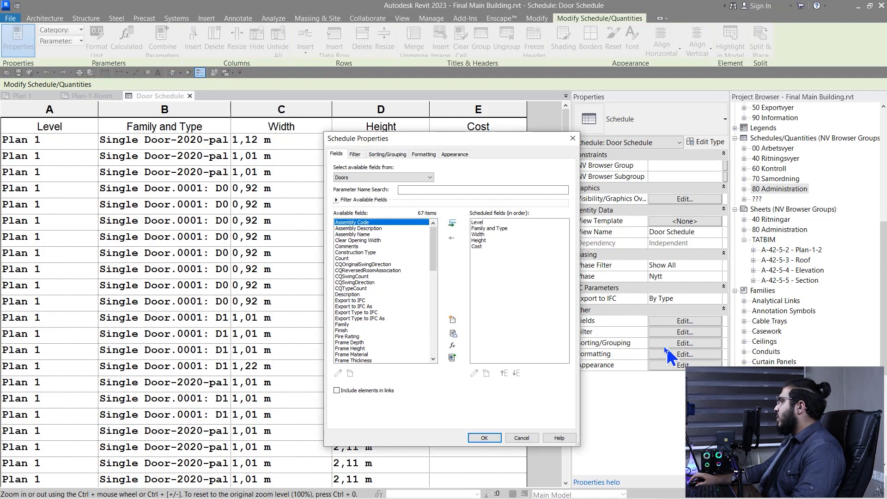
pyautogui.moveTo(380, 138); pyautogui.dragTo(264, 121)
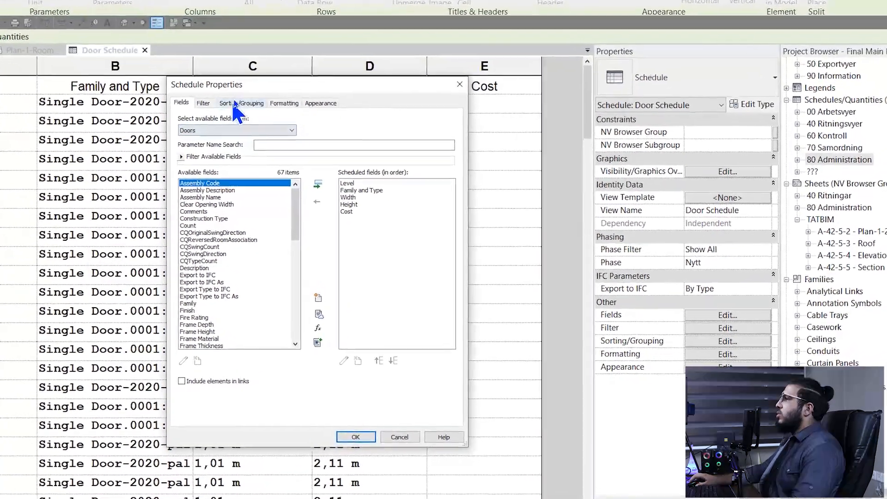
pyautogui.click(267, 141)
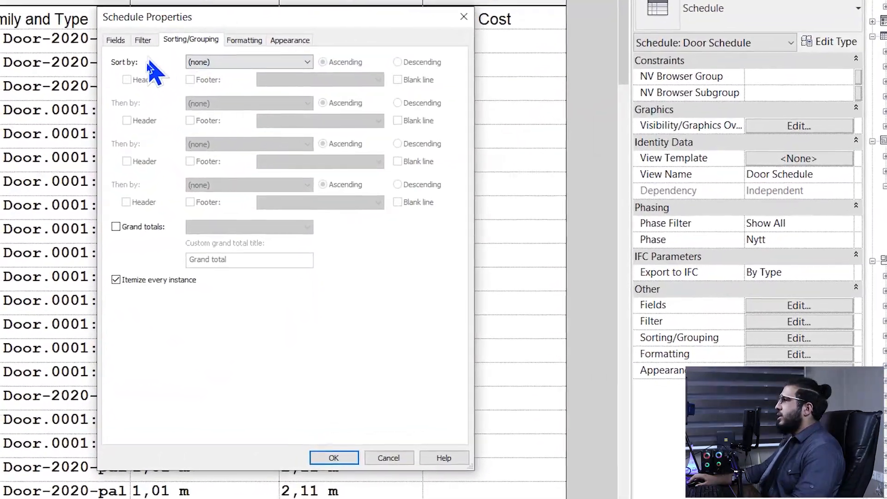
pyautogui.click(251, 104)
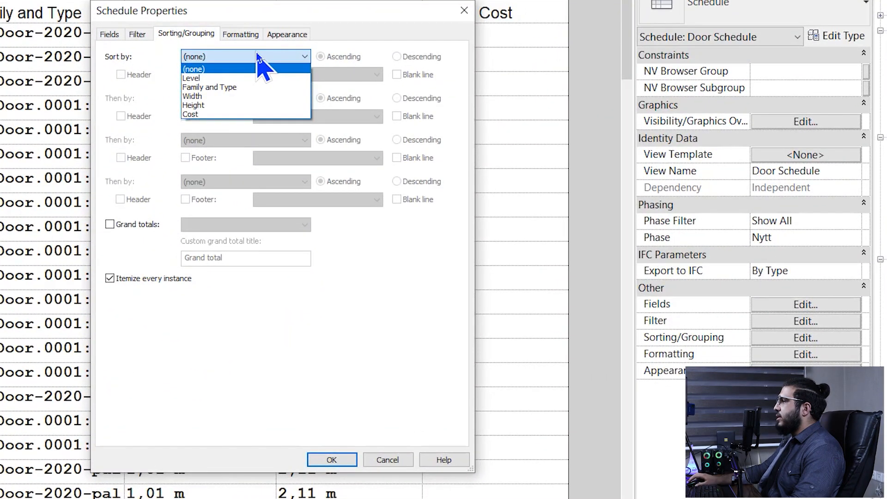
pyautogui.click(227, 78)
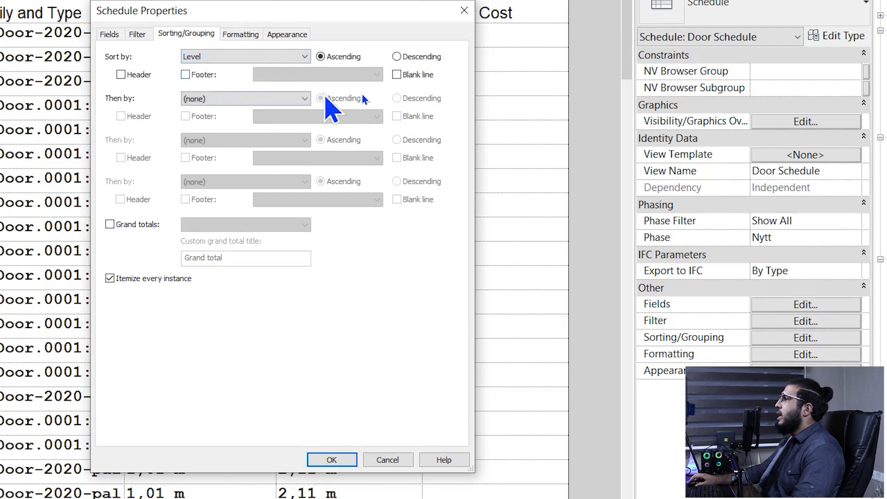
pyautogui.click(122, 75)
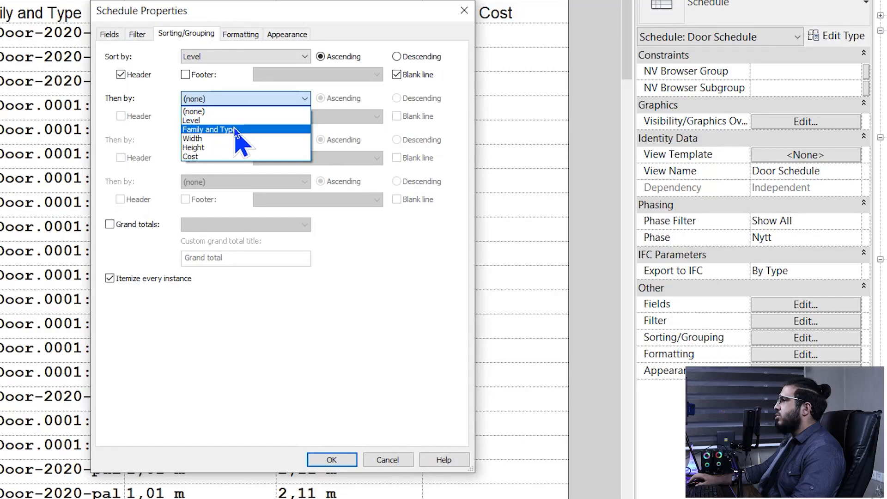
# Add a second grouping by Family and Type with its own header, and apply
pyautogui.click(233, 129)
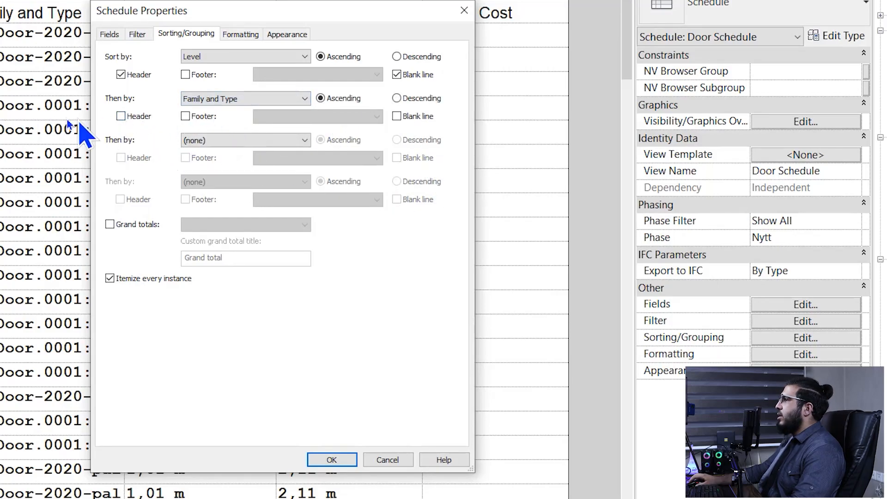
pyautogui.click(136, 116)
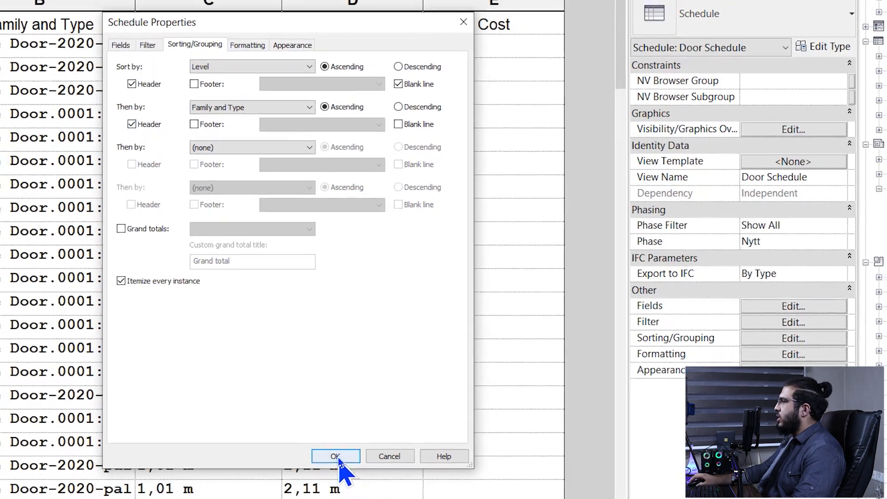
pyautogui.click(336, 456)
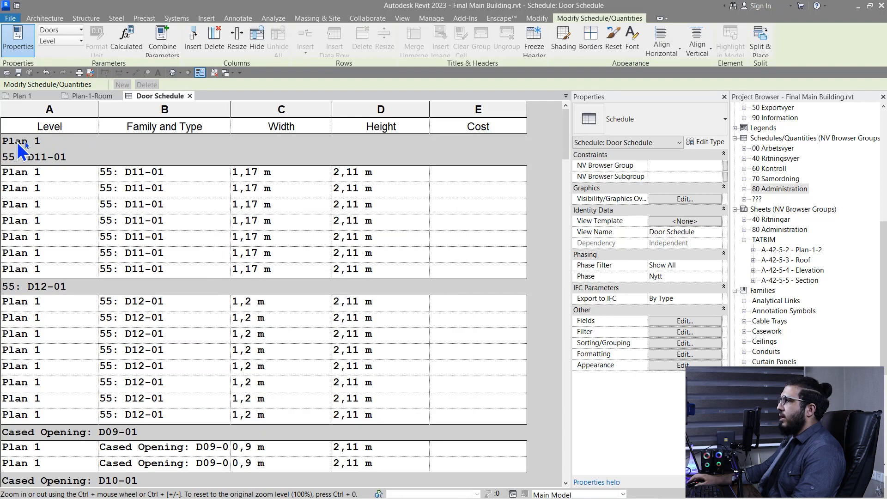
pyautogui.scroll(-7, 23, 150)
pyautogui.scroll(7, 41, 193)
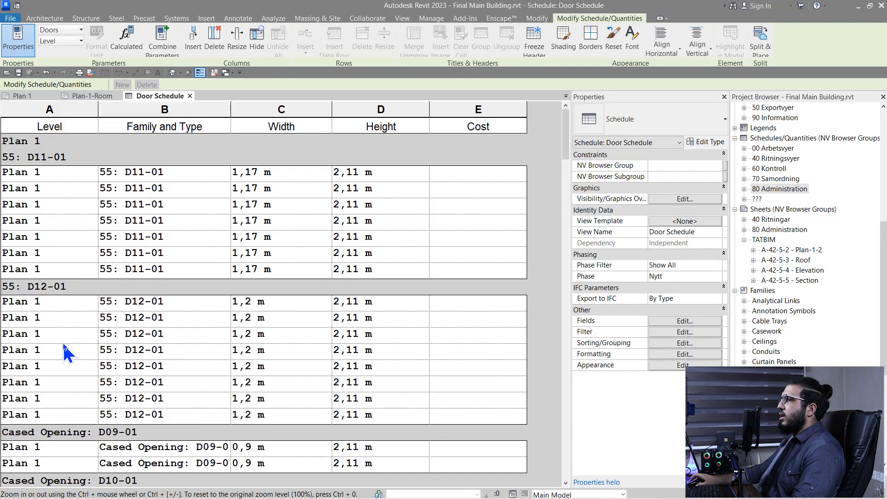
pyautogui.scroll(-8, 74, 252)
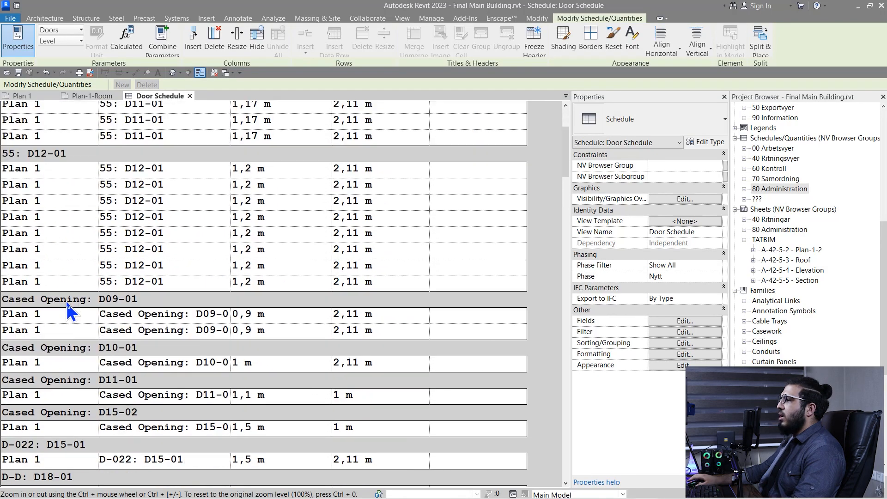
pyautogui.scroll(7, 70, 306)
pyautogui.scroll(1, 69, 350)
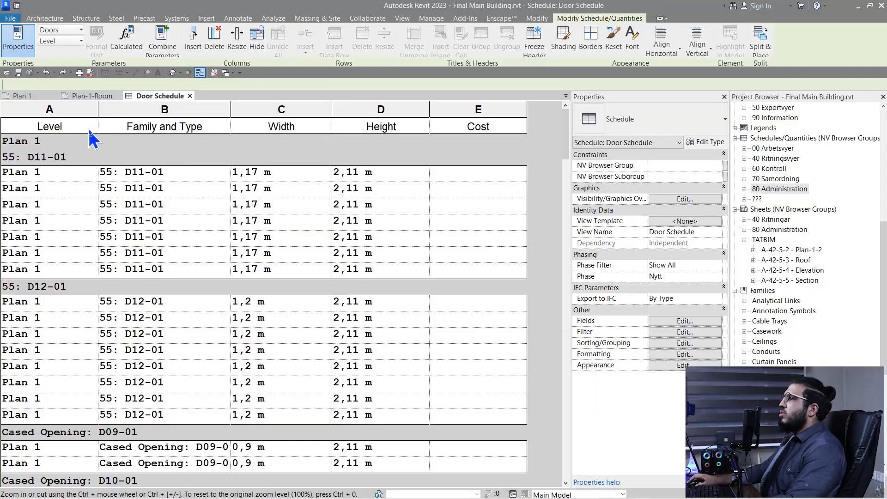
# Hide the Level column and reopen Schedule Properties at the Filter settings
pyautogui.click(49, 109)
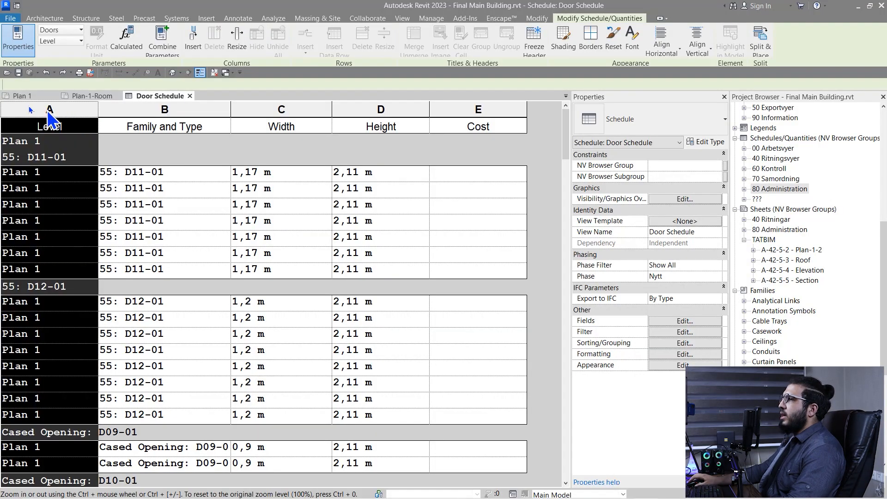
pyautogui.click(65, 134)
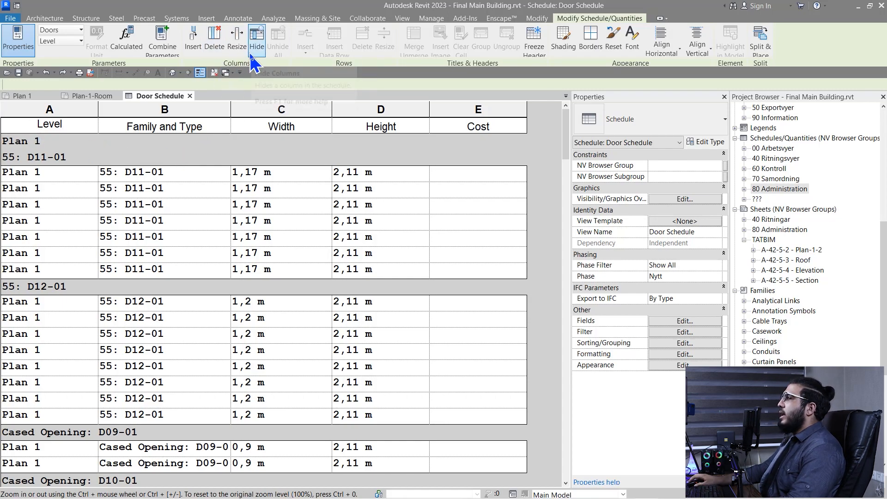
pyautogui.click(257, 37)
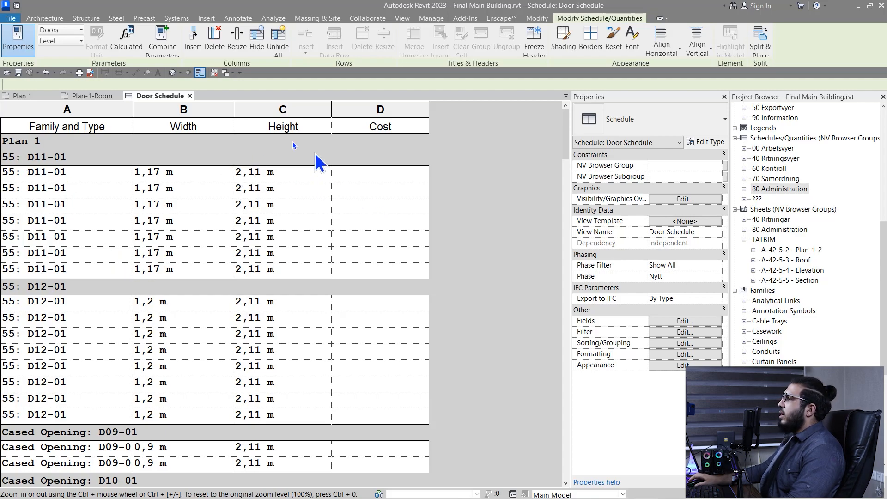
pyautogui.click(683, 322)
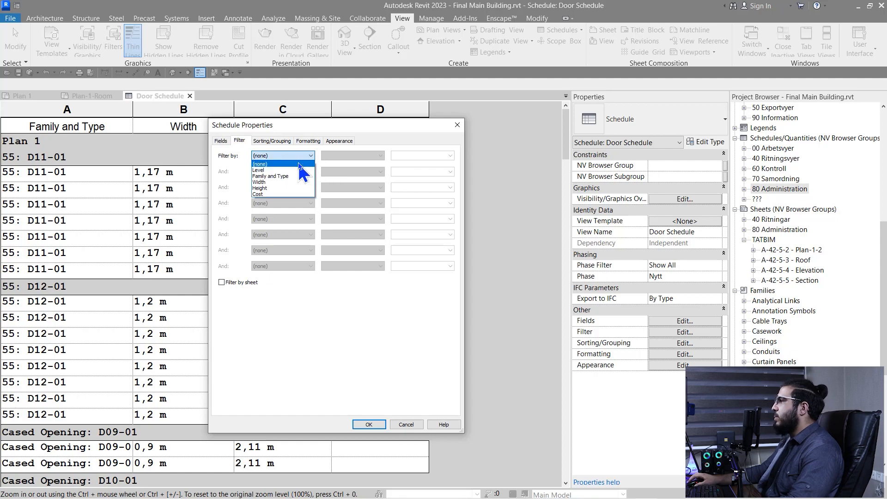
# Set the filter to Level equals Plan 1 and apply it
pyautogui.click(279, 170)
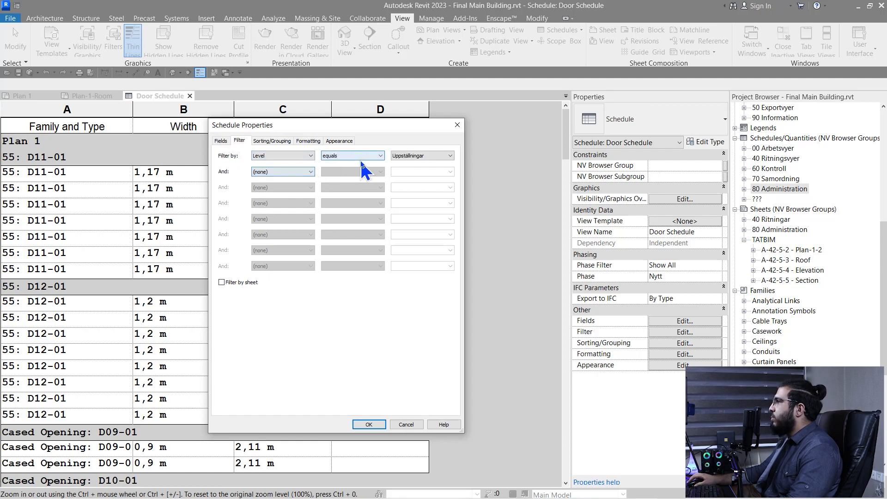
pyautogui.click(359, 157)
pyautogui.click(451, 155)
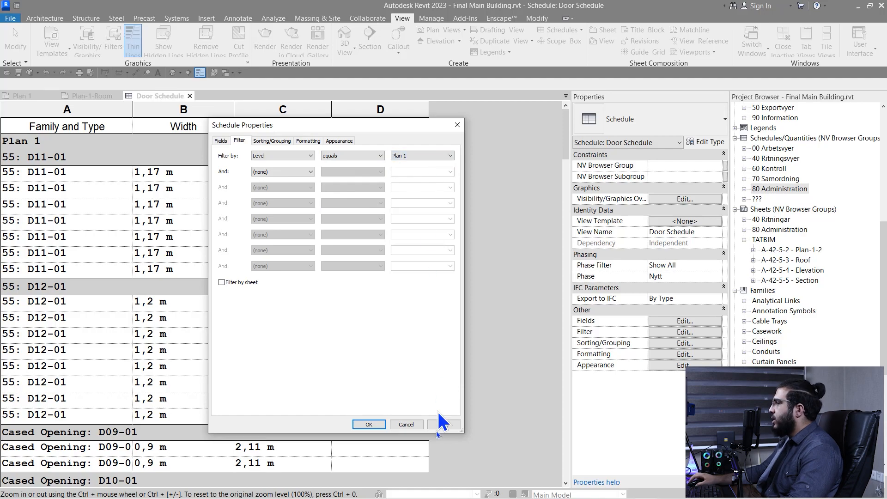
pyautogui.click(369, 425)
# Scroll the filtered schedule and return to its filter settings
pyautogui.scroll(-15, 85, 212)
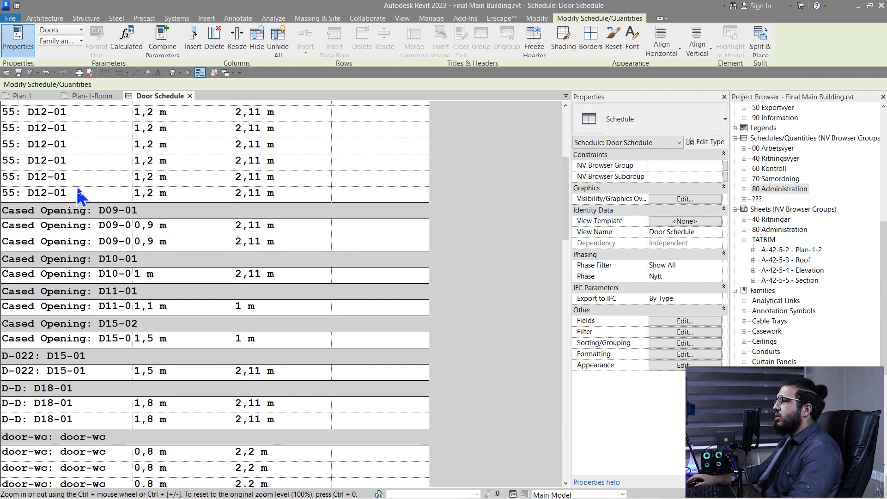
pyautogui.scroll(-10, 85, 205)
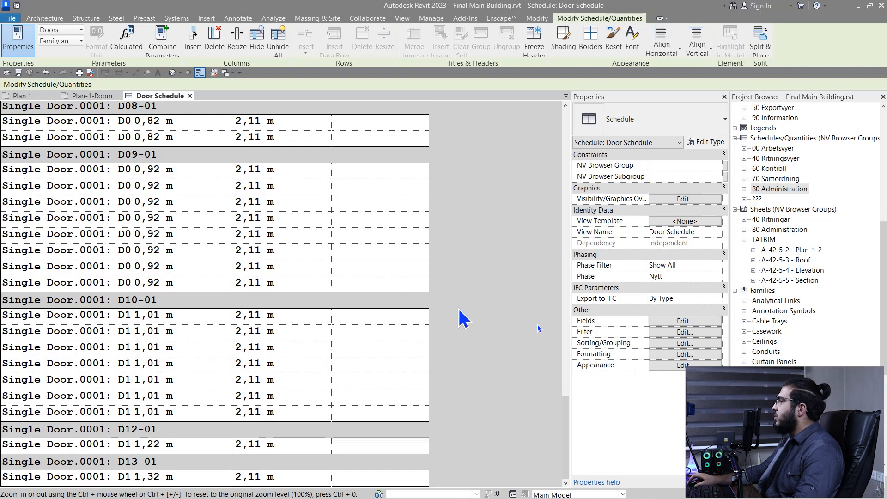
pyautogui.click(664, 334)
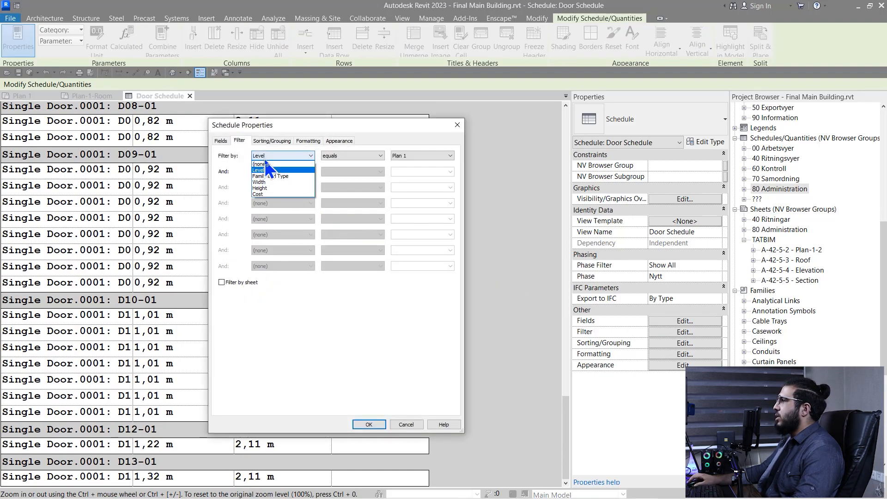
# Apply the revised filter and return to the Plan 1 Door Schedule
pyautogui.click(370, 425)
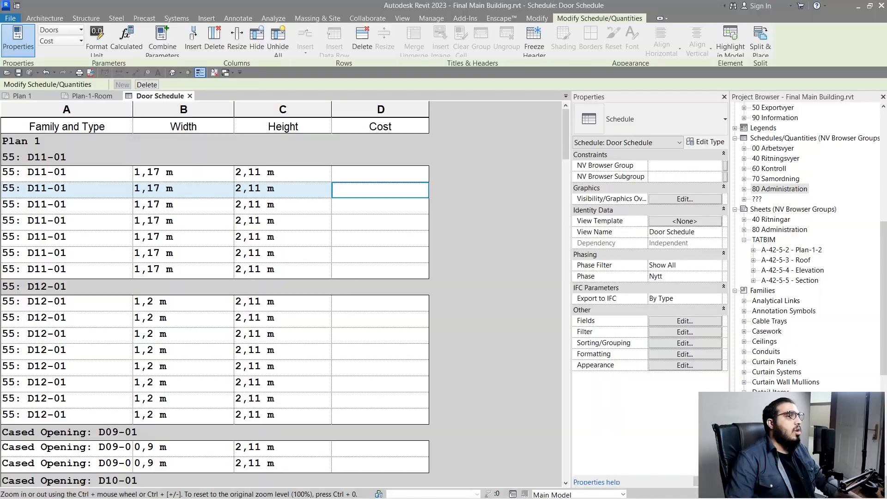
# Start a calculated parameter named Area with value type Area
pyautogui.click(653, 321)
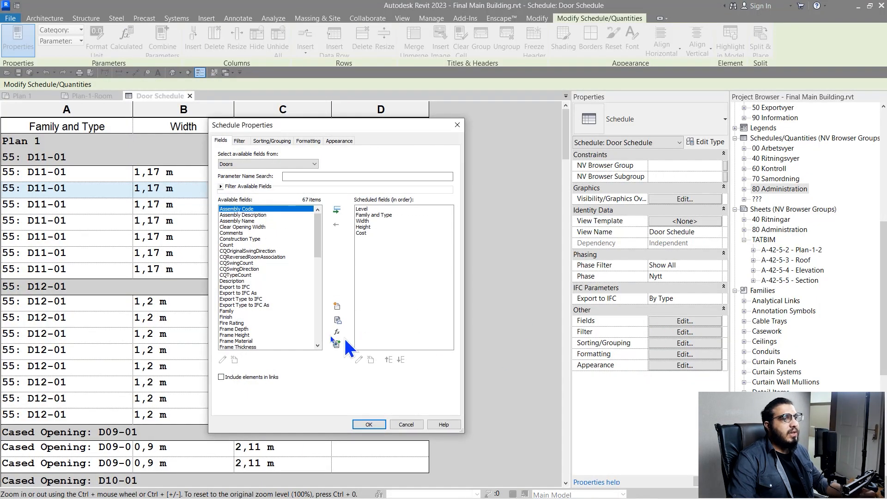
pyautogui.click(335, 333)
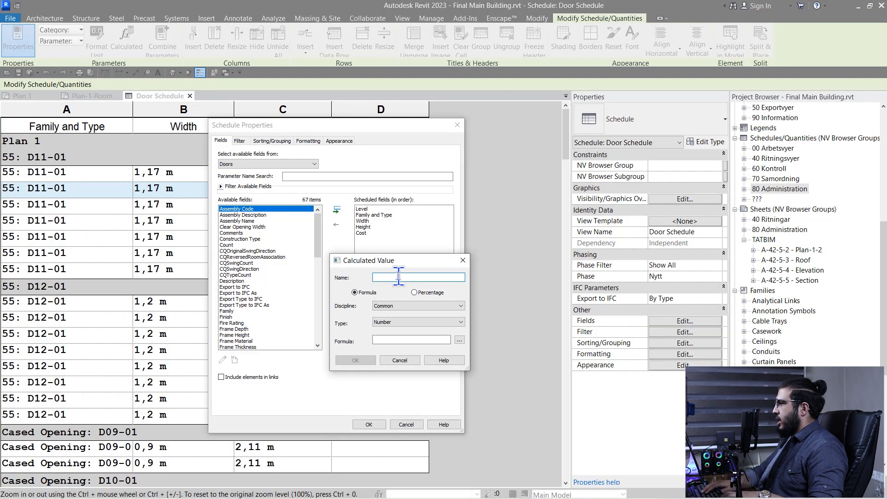
pyautogui.write('rea')
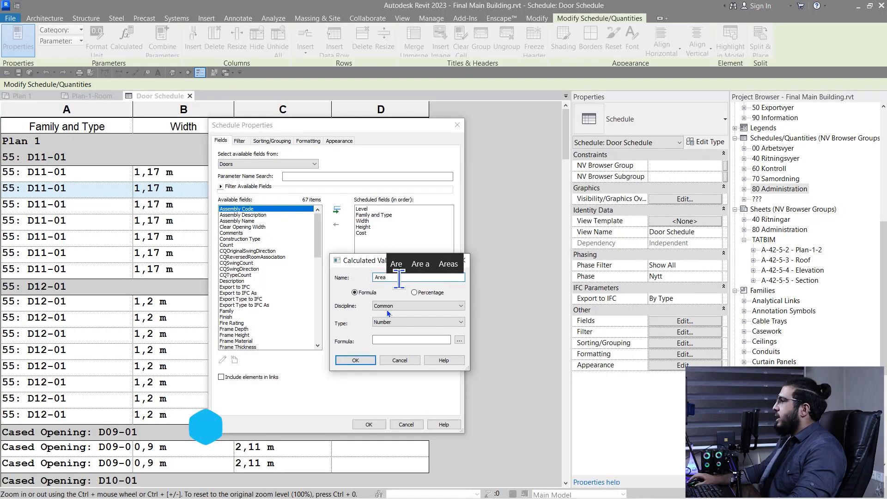
pyautogui.click(407, 323)
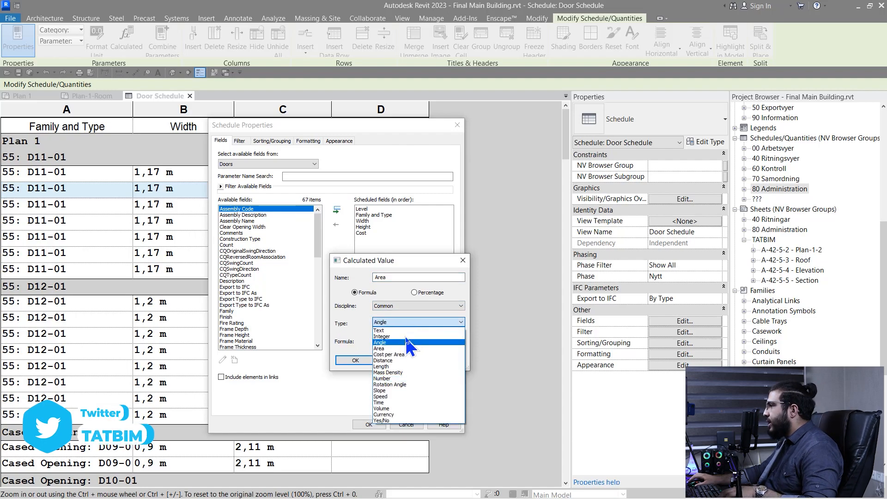
pyautogui.click(393, 349)
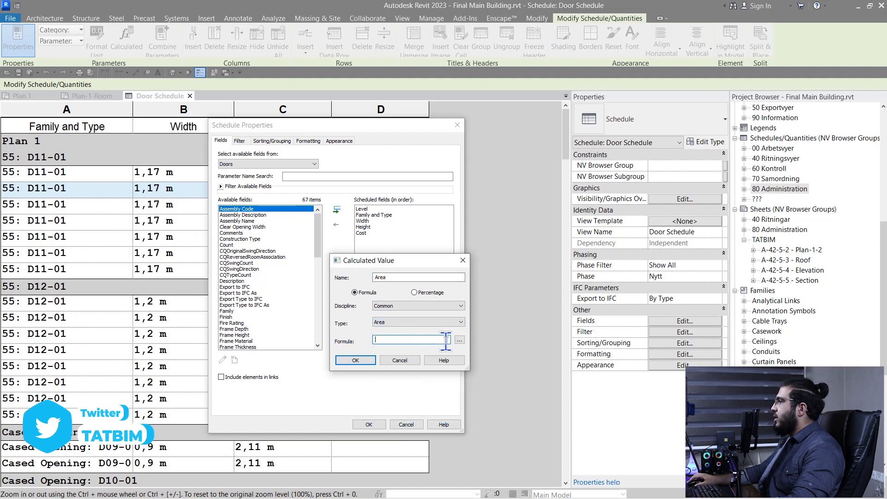
# Give Area the formula Width*Height, place it before Cost, and apply
pyautogui.click(459, 340)
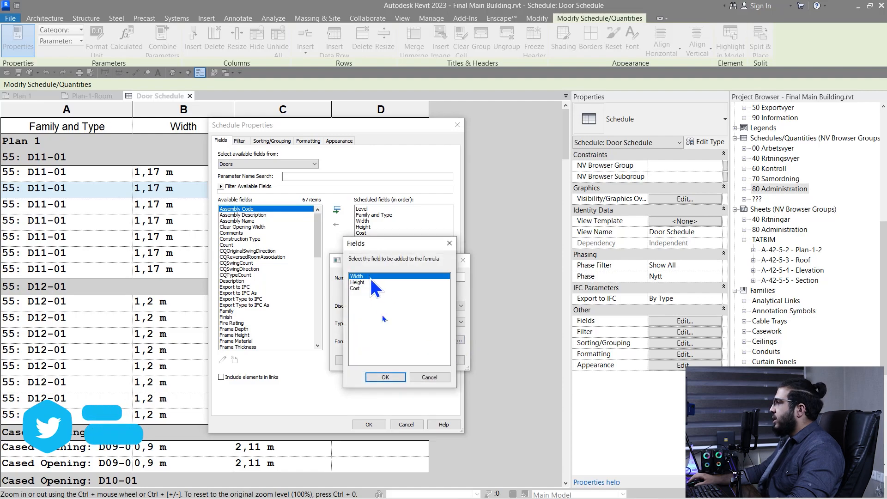
pyautogui.click(391, 376)
pyautogui.write('*')
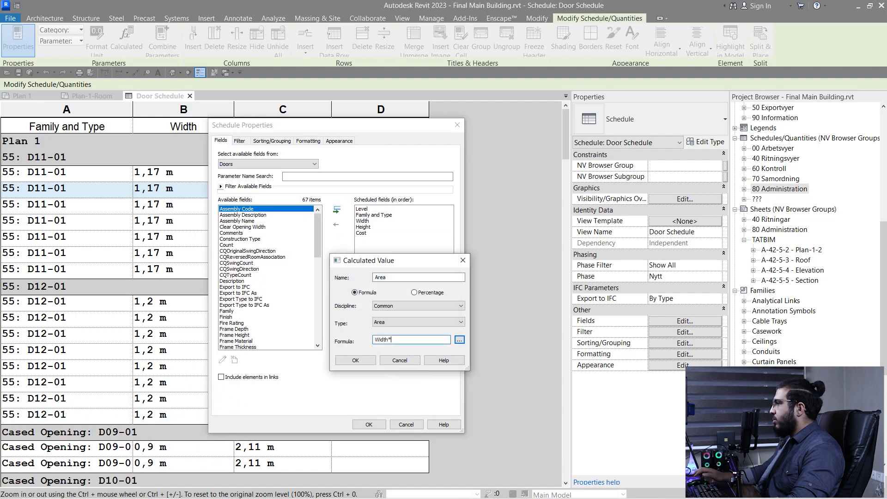
pyautogui.click(460, 341)
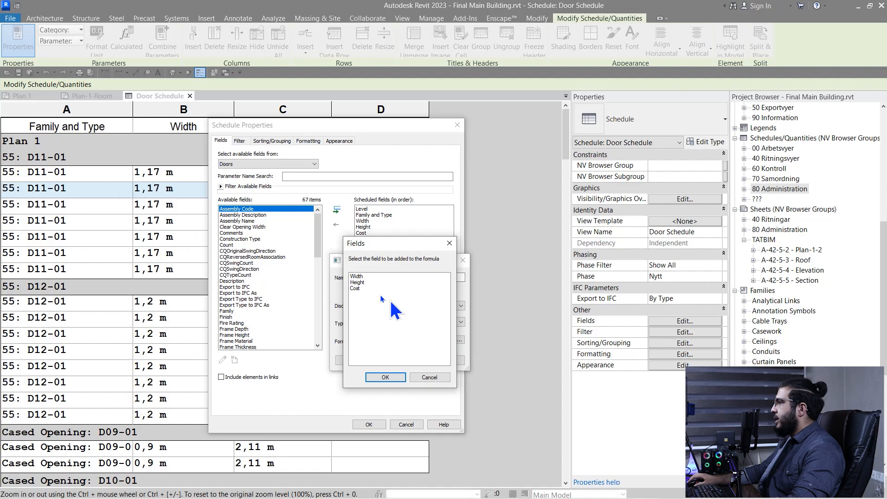
pyautogui.click(395, 378)
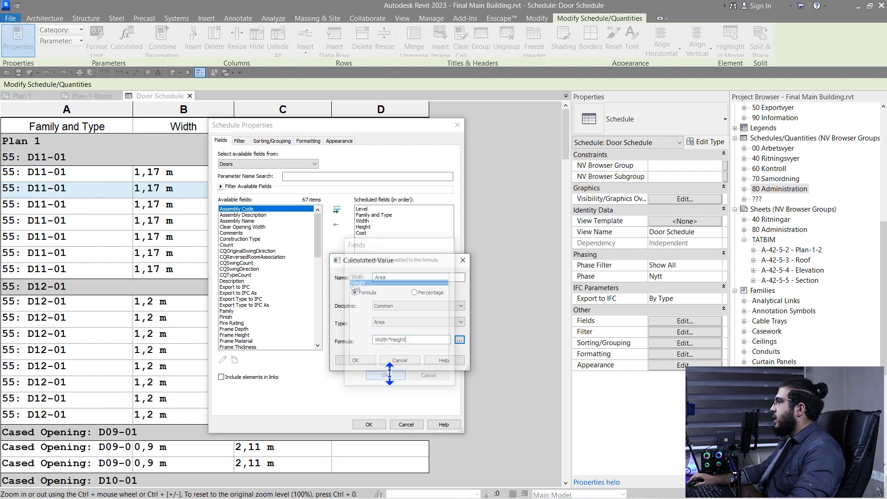
pyautogui.click(354, 364)
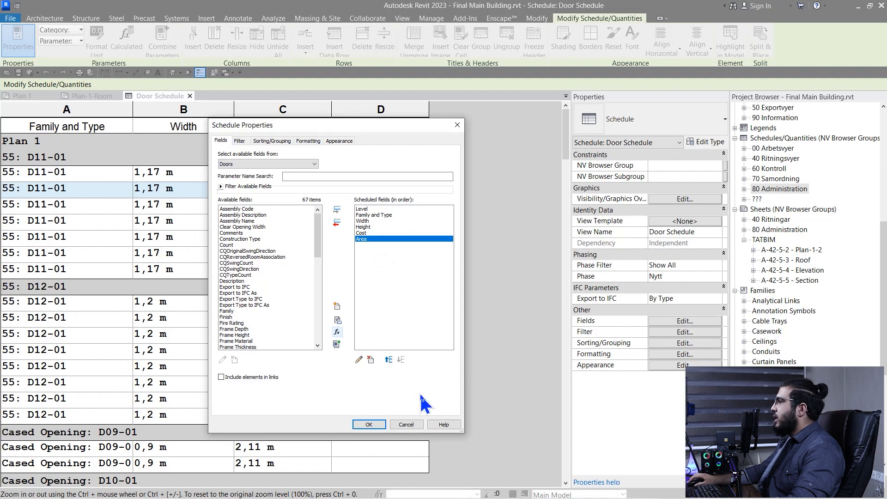
pyautogui.click(389, 360)
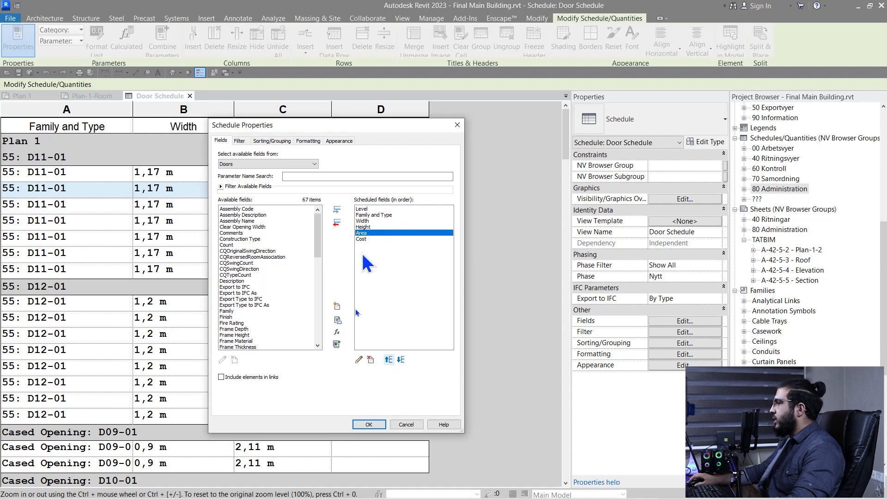
pyautogui.click(370, 426)
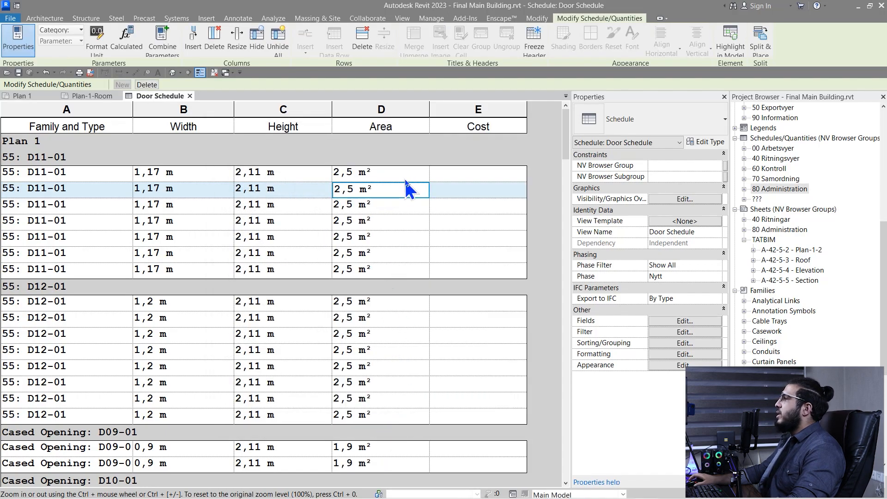
# Enter a Cost of 400 for the 55: D11-01 doors, applying it to all of that type
pyautogui.keyDown('ctrl'); pyautogui.scroll(3, 405, 179); pyautogui.keyUp('ctrl')
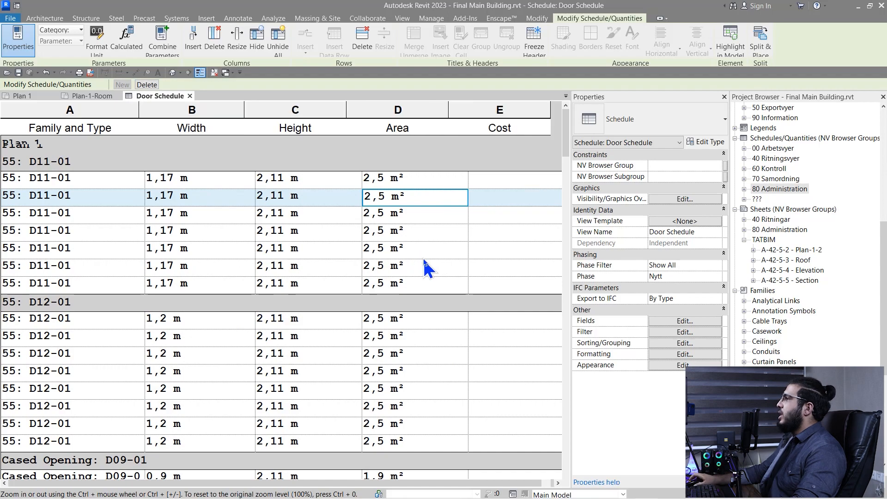
pyautogui.keyDown('ctrl'); pyautogui.scroll(-2, 430, 266); pyautogui.keyUp('ctrl')
pyautogui.keyDown('ctrl'); pyautogui.scroll(1, 436, 273); pyautogui.keyUp('ctrl')
pyautogui.click(491, 175)
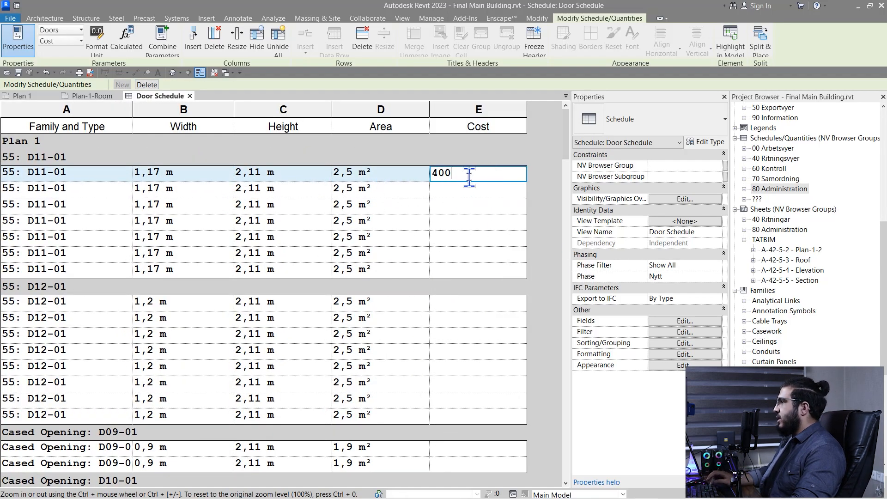
pyautogui.write('400')
pyautogui.press('Return')
pyautogui.click(470, 262)
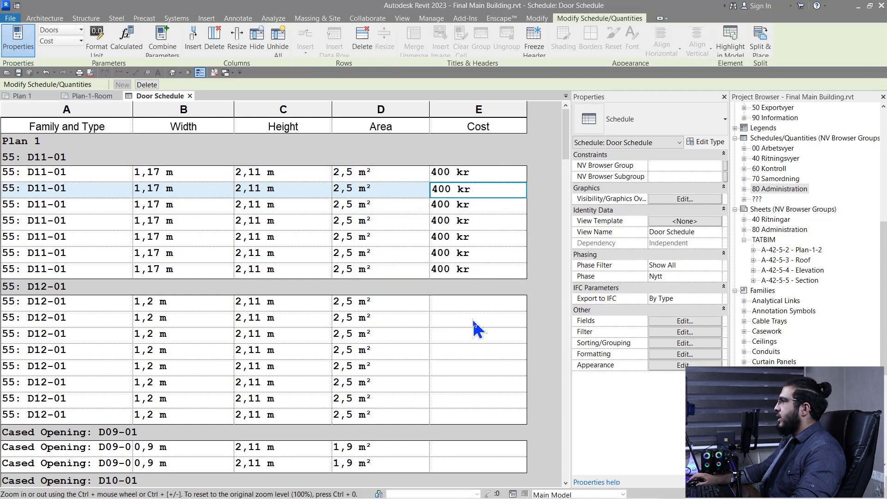
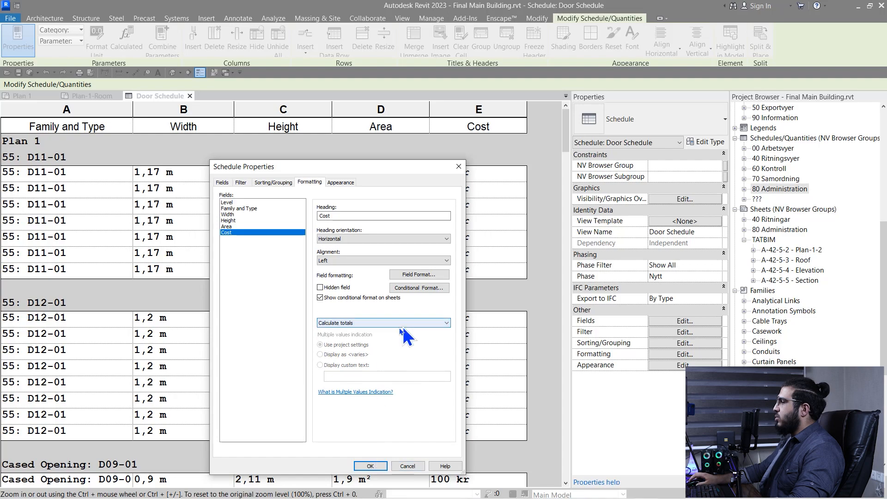
# Apply the Cost totals and check door-group subtotals such as 2800 kr and 1600 kr
pyautogui.click(369, 466)
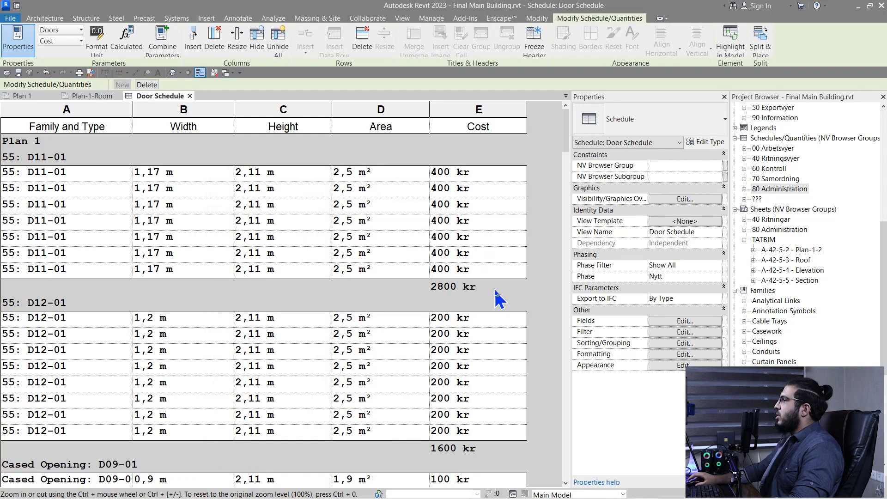
pyautogui.scroll(-15, 412, 341)
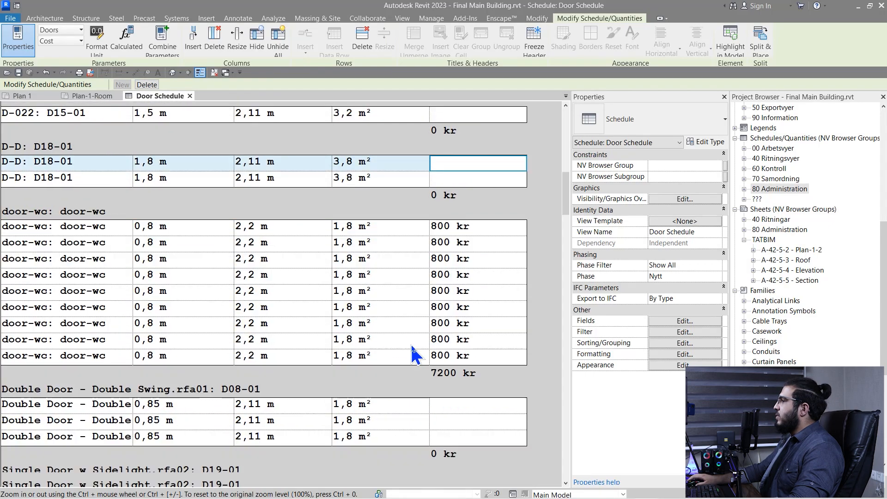
pyautogui.scroll(-15, 419, 354)
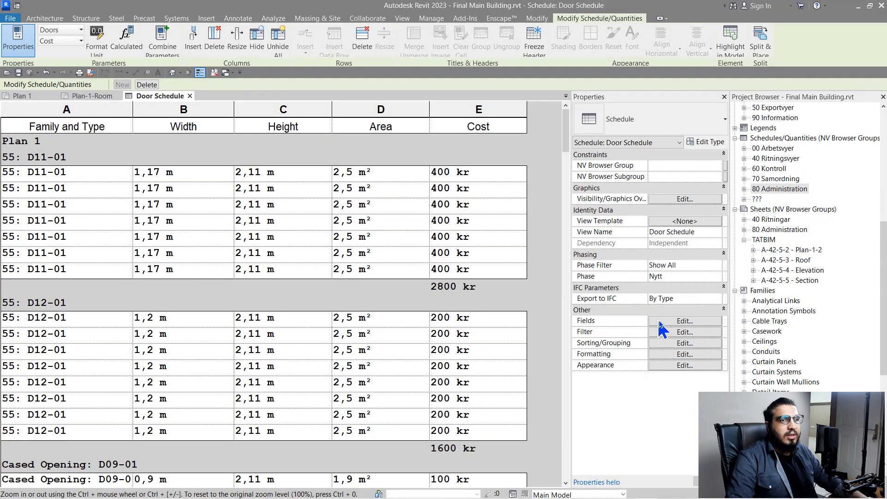
pyautogui.click(660, 322)
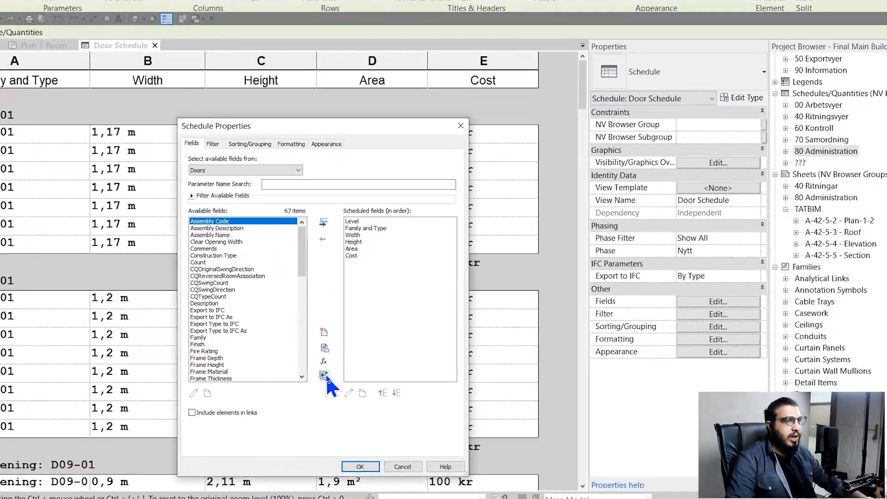
# Create a combined parameter named Suze from Width and Height
pyautogui.click(338, 374)
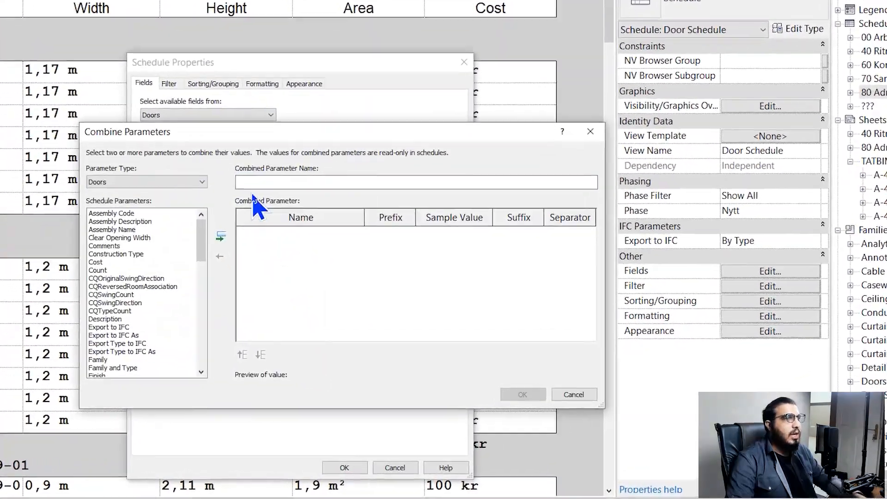
pyautogui.click(261, 183)
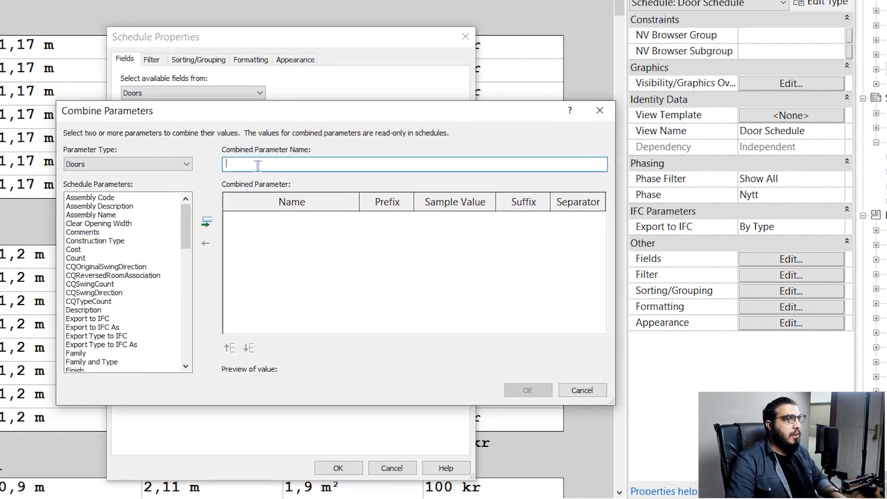
pyautogui.write('w')
pyautogui.press('BackSpace')
pyautogui.write('Suze')
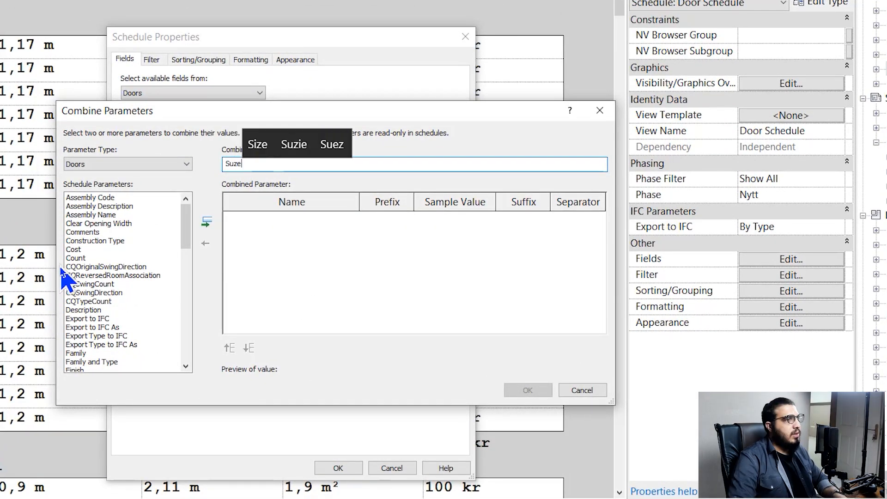
pyautogui.click(74, 267)
pyautogui.press('w')
pyautogui.click(153, 369)
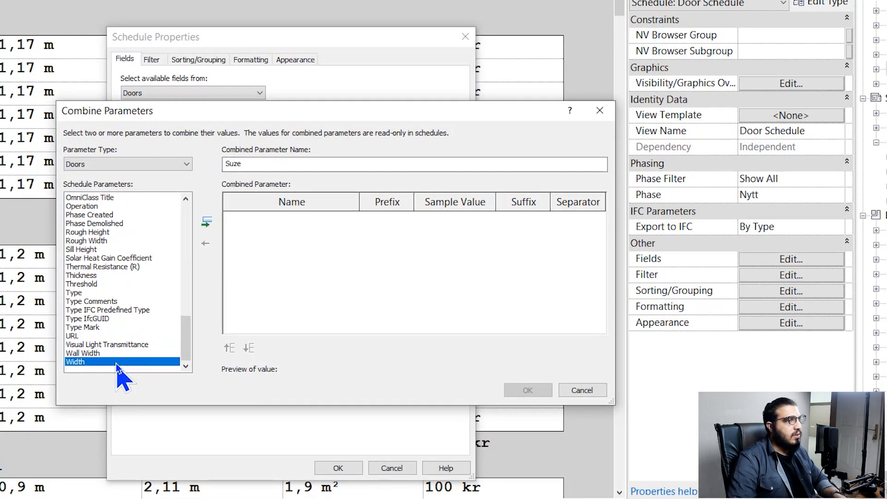
pyautogui.click(206, 223)
pyautogui.click(96, 275)
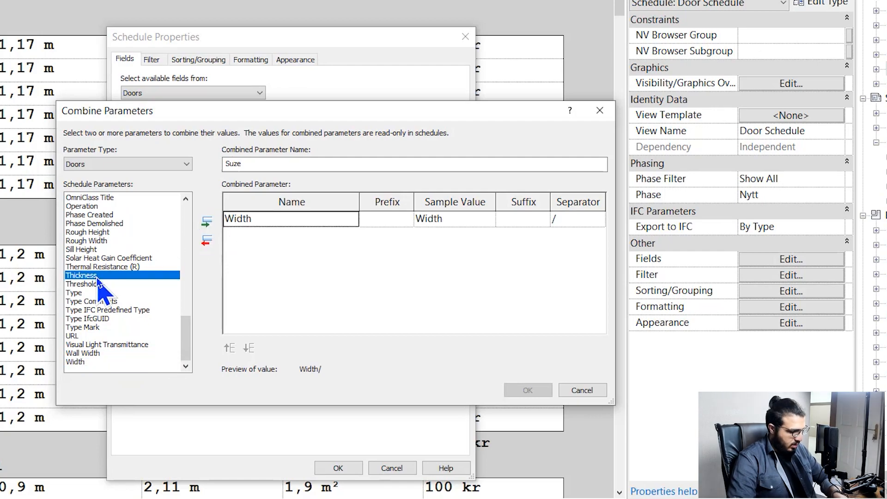
pyautogui.press('h')
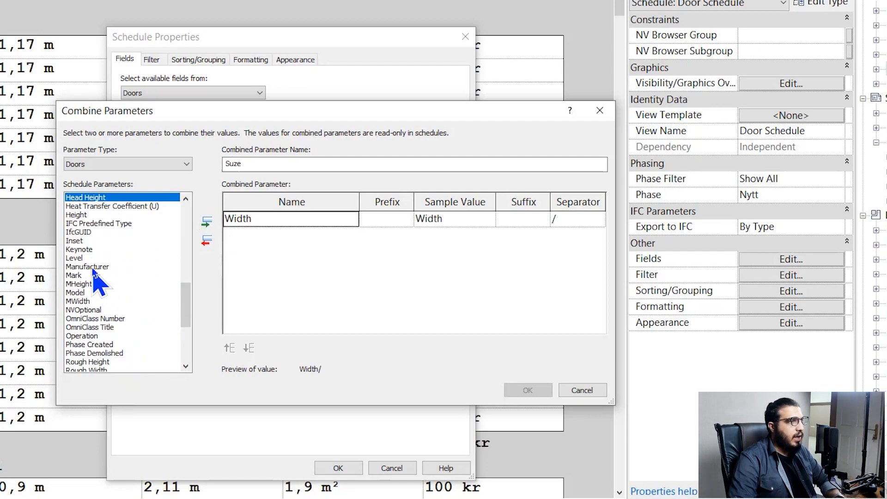
pyautogui.click(89, 208)
pyautogui.click(88, 215)
pyautogui.click(206, 224)
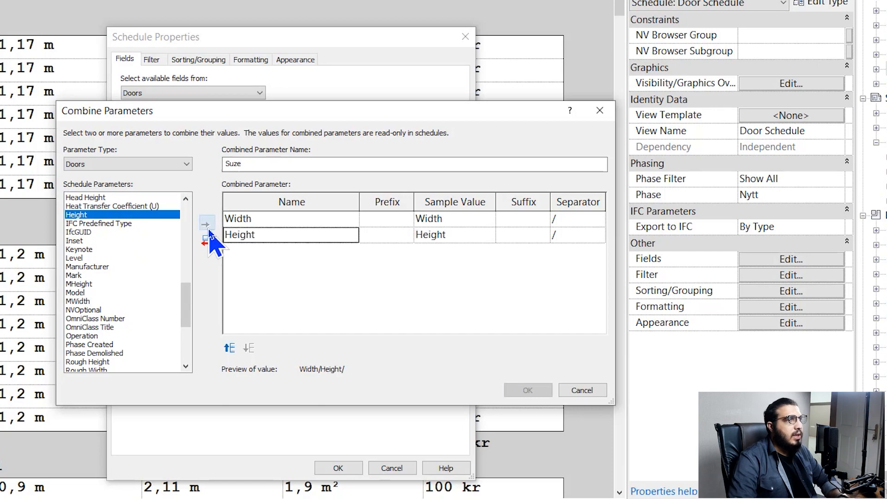
# Set the separator to '*' so Suze reads Width * Height, and add it to the schedule
pyautogui.click(584, 221)
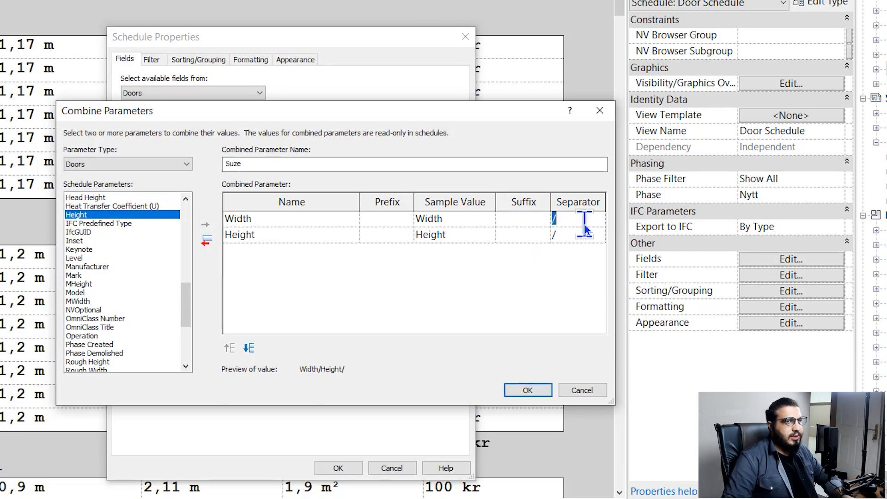
pyautogui.press('BackSpace')
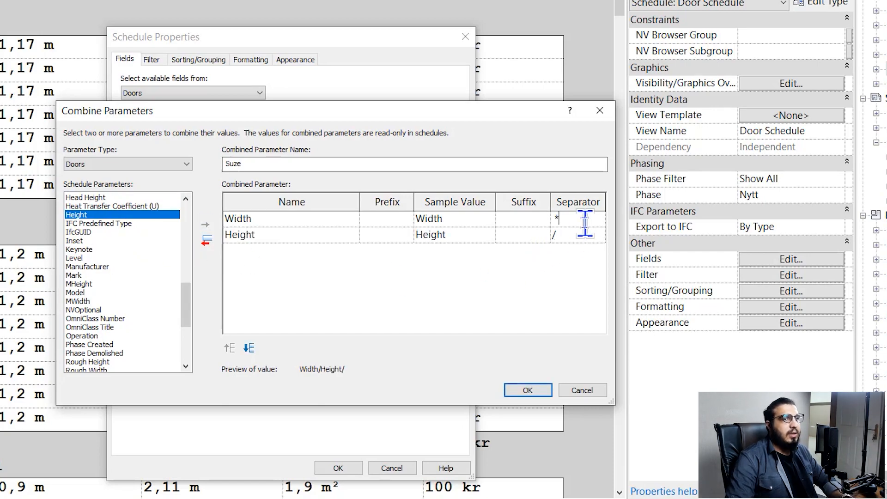
pyautogui.click(589, 234)
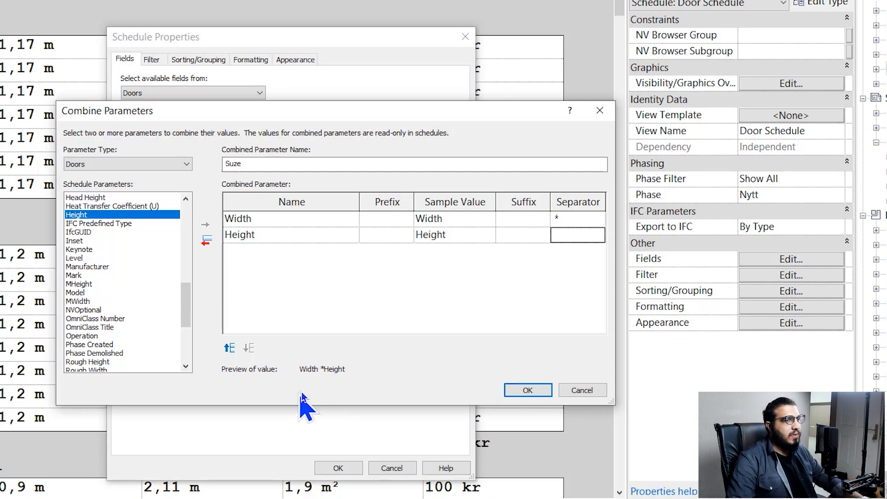
pyautogui.click(572, 234)
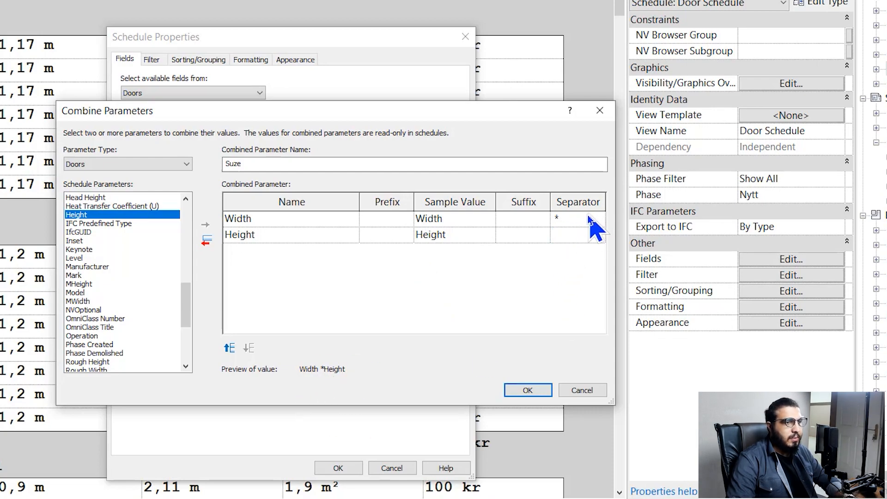
pyautogui.click(587, 219)
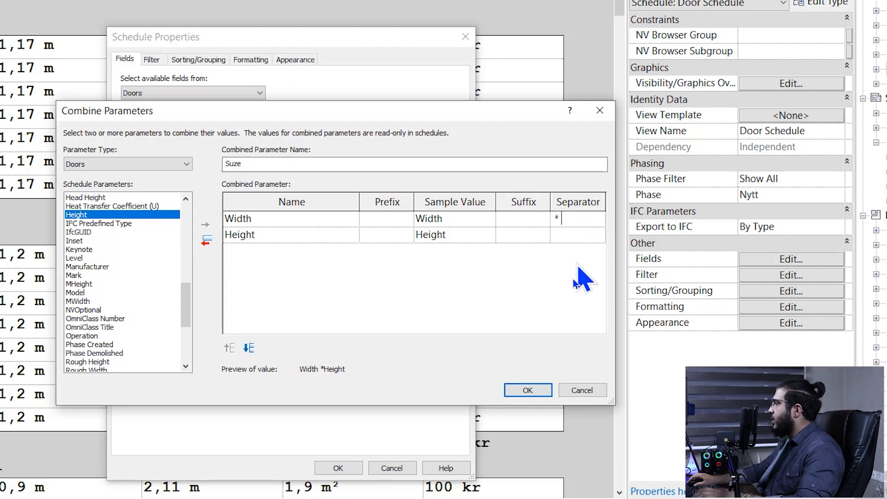
pyautogui.click(529, 392)
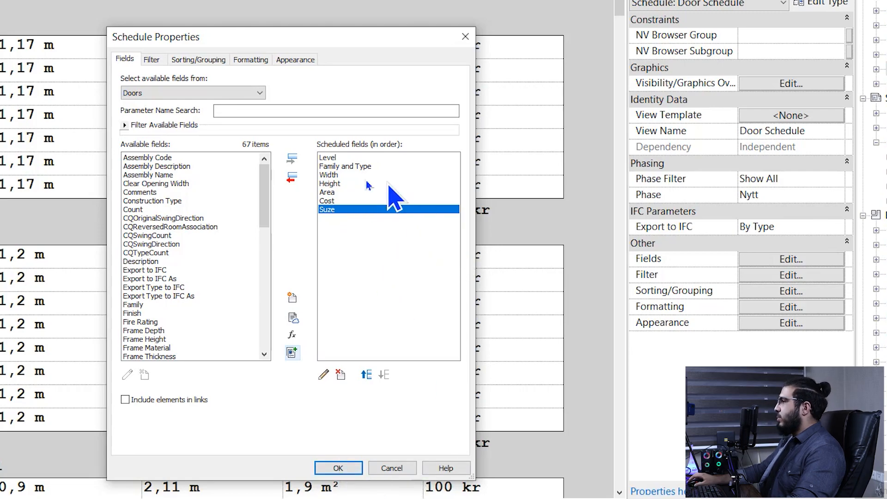
pyautogui.click(339, 468)
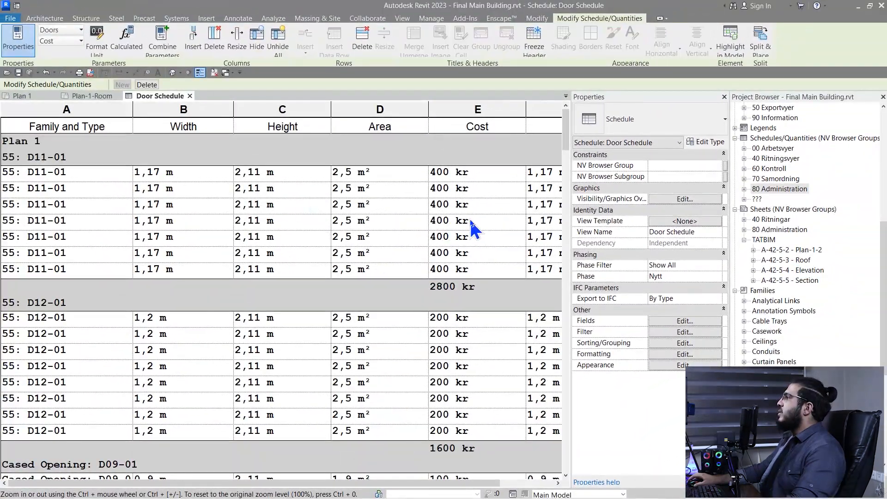
pyautogui.keyDown('ctrl'); pyautogui.scroll(-2, 519, 180); pyautogui.keyUp('ctrl')
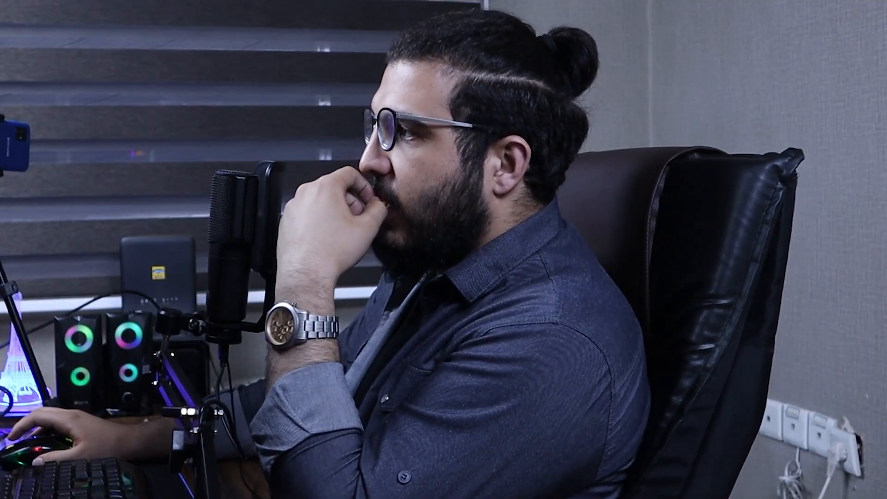
pyautogui.write('Here you are boss')
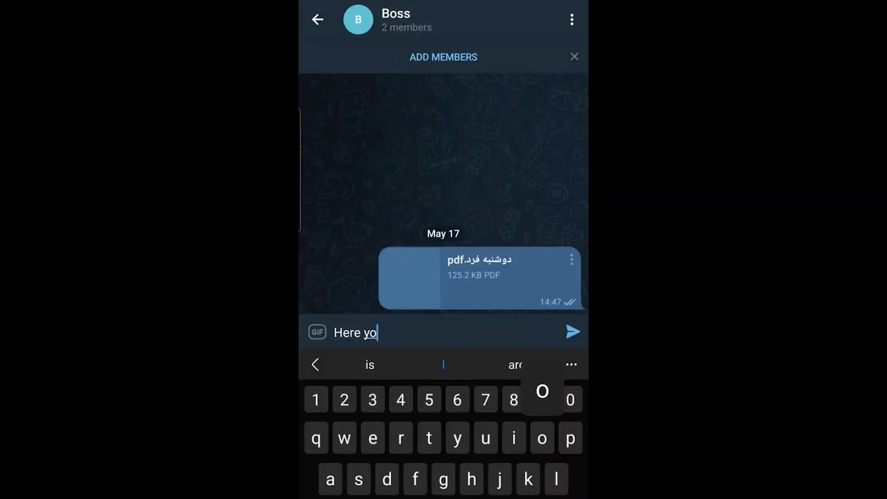
# Add a second line 'This is the schedule you wanted' and send the message
pyautogui.press('Return')
pyautogui.write('This is the ')
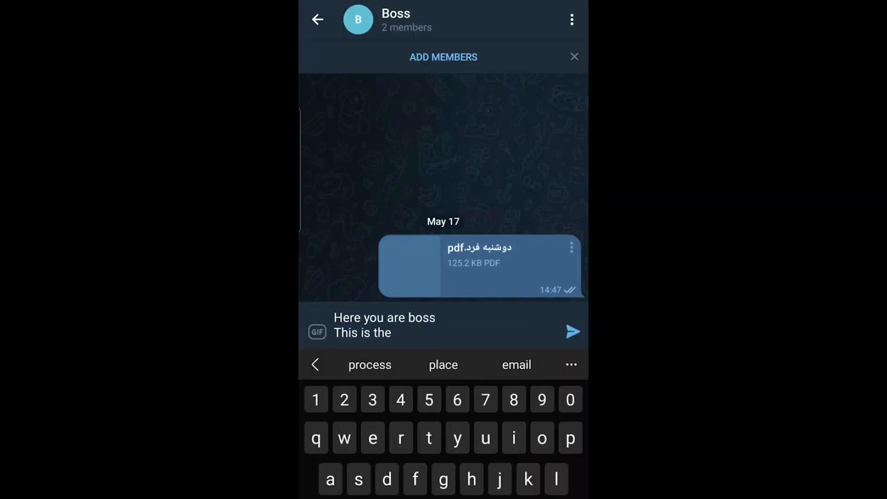
pyautogui.write('schedule you wanted')
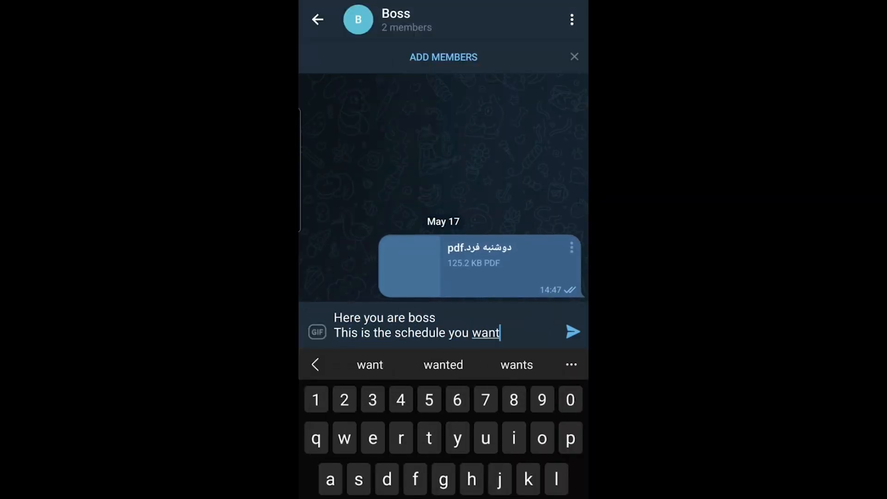
pyautogui.click(573, 332)
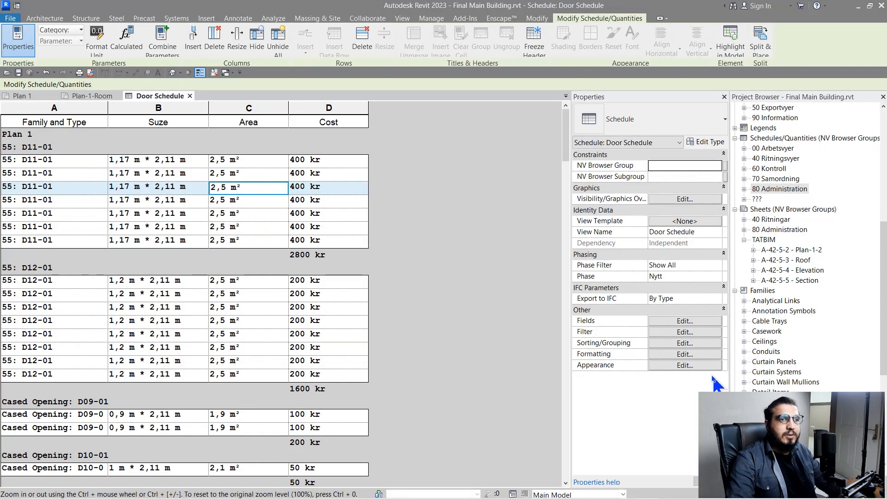
# Turn on row striping in the Appearance settings with a light grey stripe colour
pyautogui.click(688, 365)
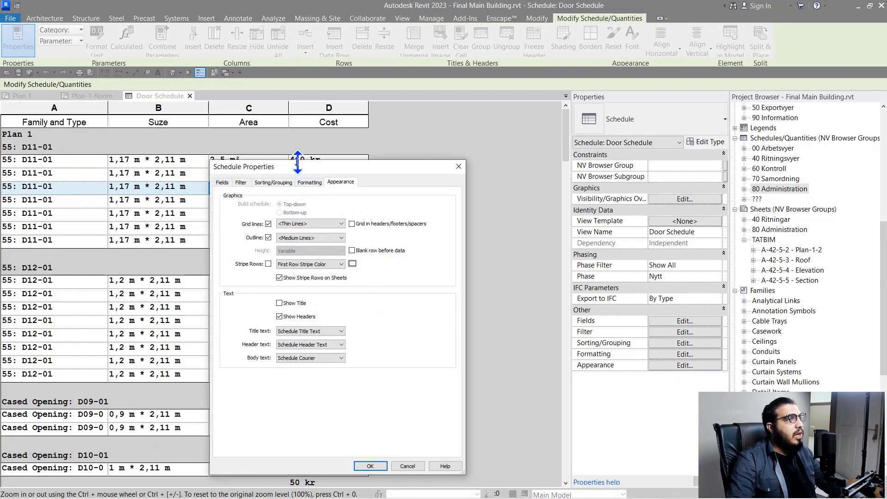
pyautogui.moveTo(298, 162); pyautogui.dragTo(425, 177)
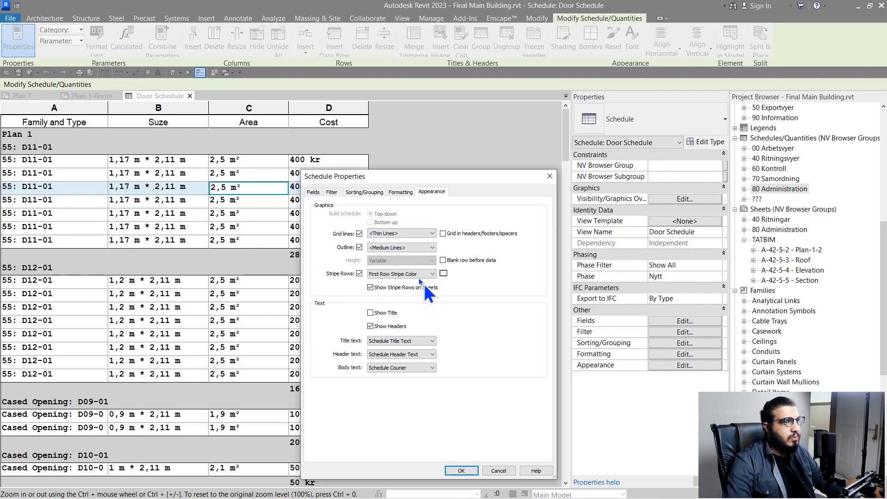
pyautogui.click(404, 275)
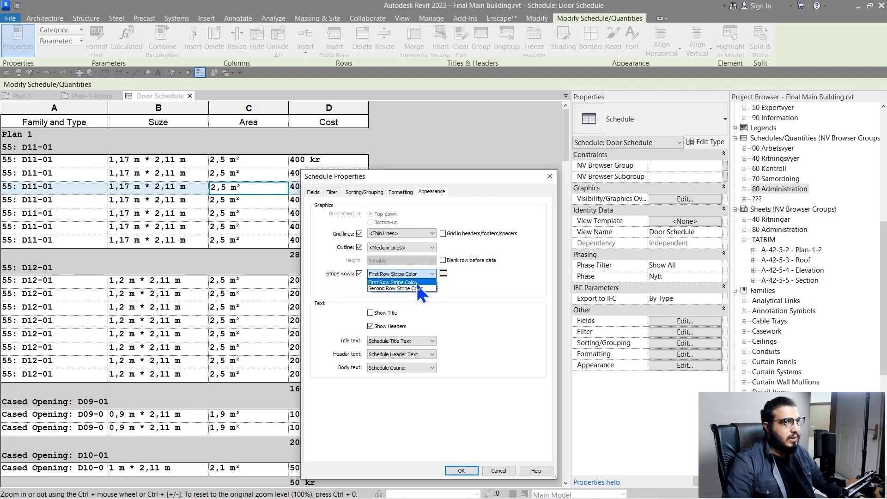
pyautogui.click(417, 283)
pyautogui.click(444, 273)
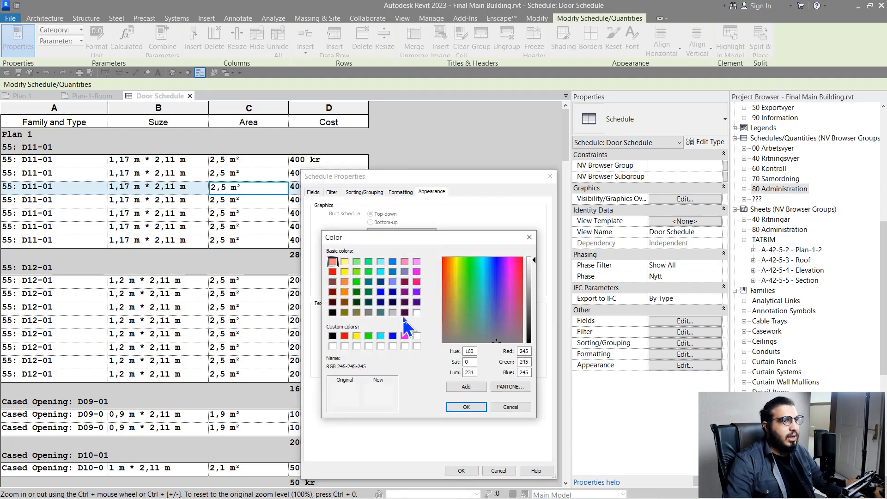
pyautogui.click(393, 313)
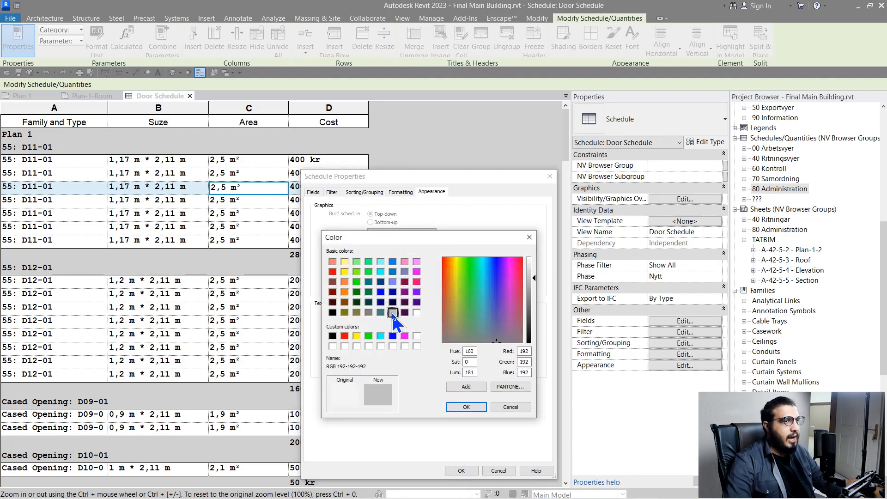
pyautogui.click(472, 408)
# Stripe the second rows in pale green (RGB 206-255-206) and apply to the schedule
pyautogui.click(399, 274)
pyautogui.click(402, 289)
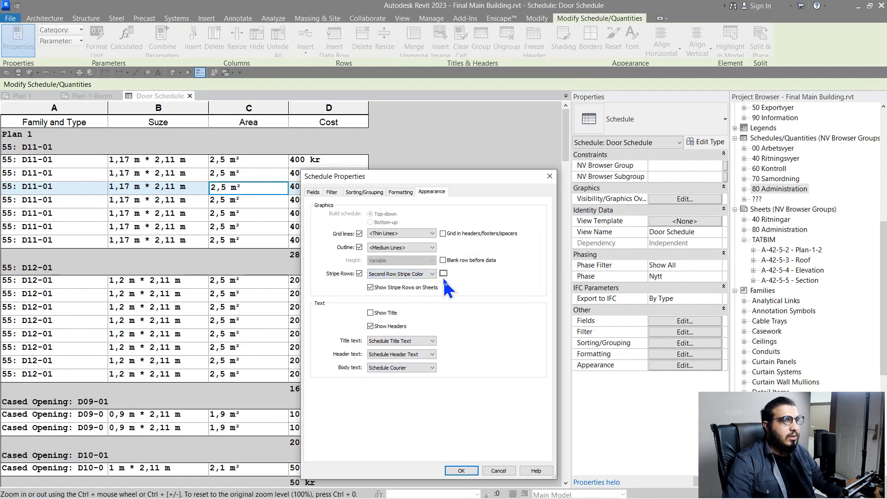
pyautogui.click(443, 273)
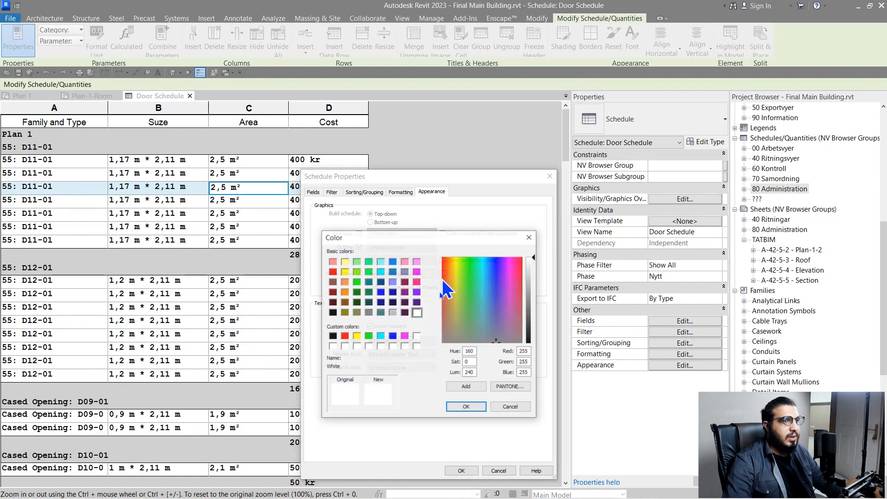
pyautogui.click(369, 336)
pyautogui.moveTo(531, 298); pyautogui.dragTo(535, 273)
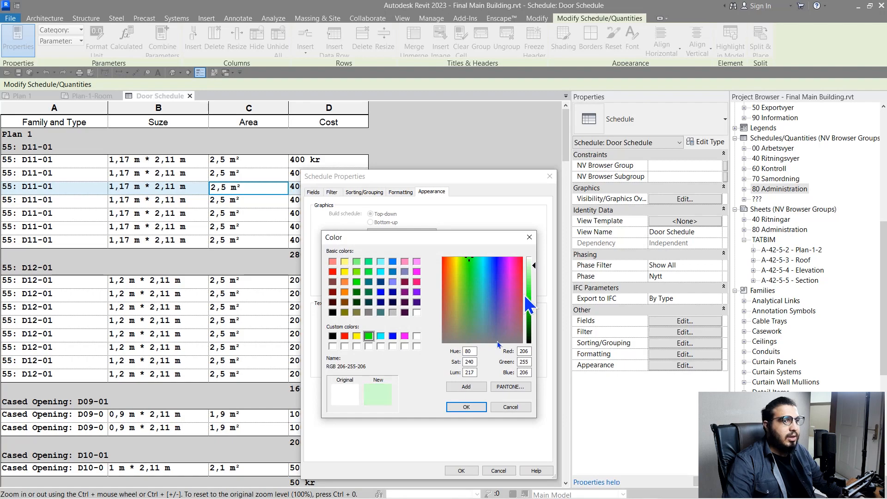
pyautogui.click(476, 408)
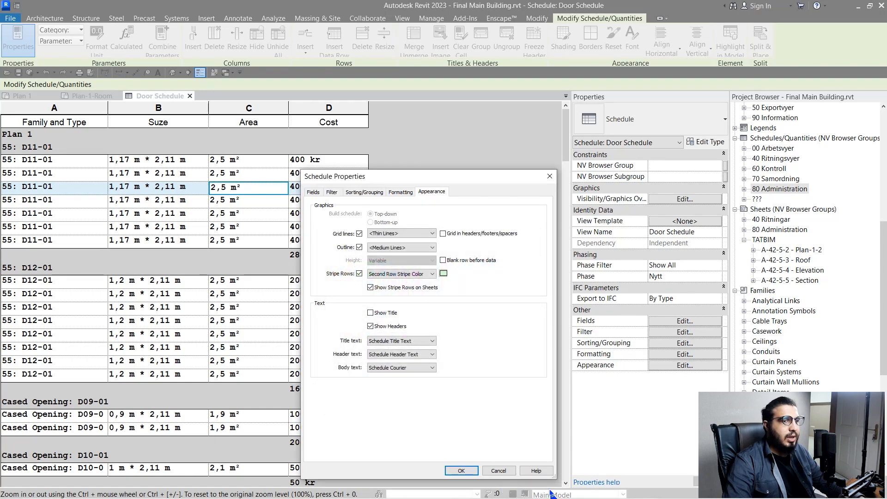
pyautogui.click(461, 470)
pyautogui.click(310, 229)
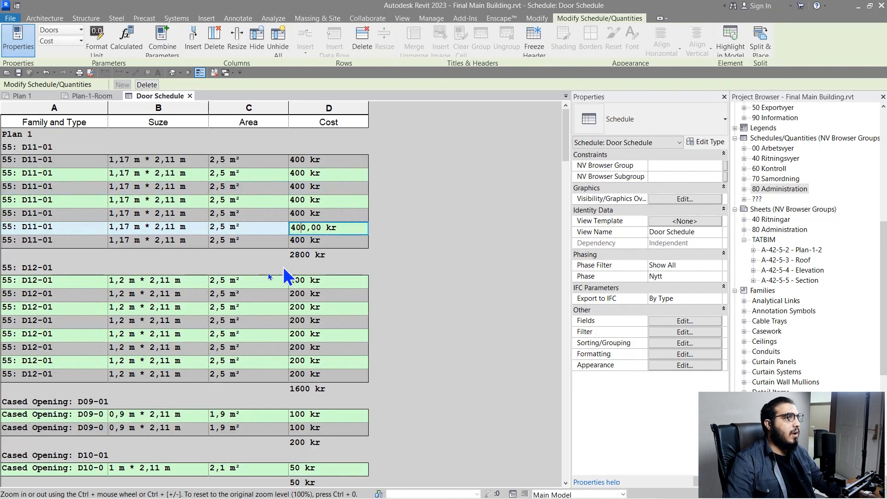
pyautogui.keyDown('ctrl'); pyautogui.scroll(3, 283, 267); pyautogui.keyUp('ctrl')
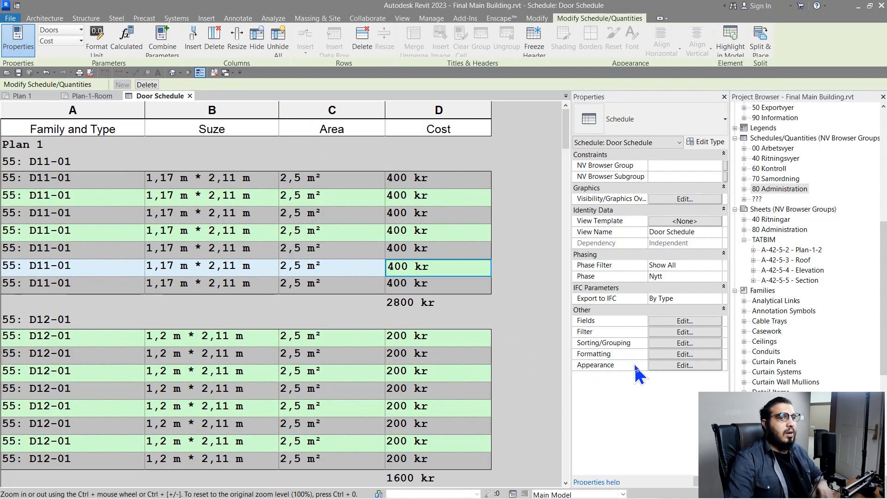
pyautogui.click(674, 365)
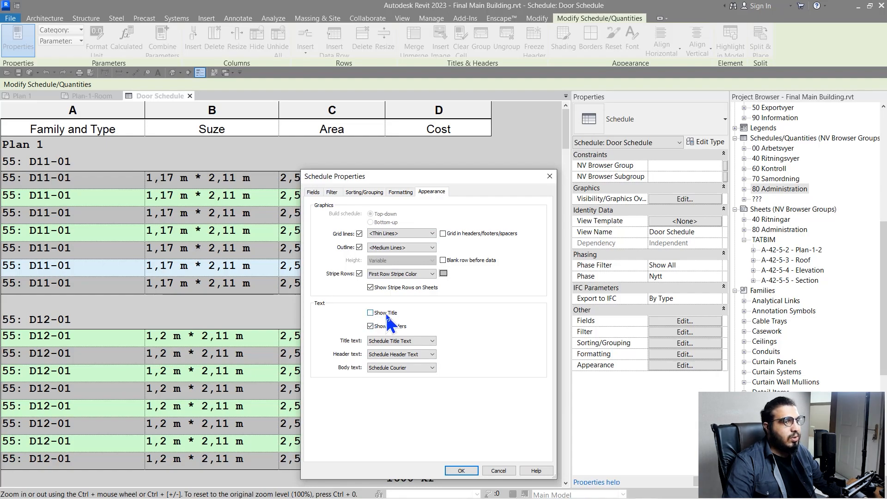
pyautogui.click(460, 471)
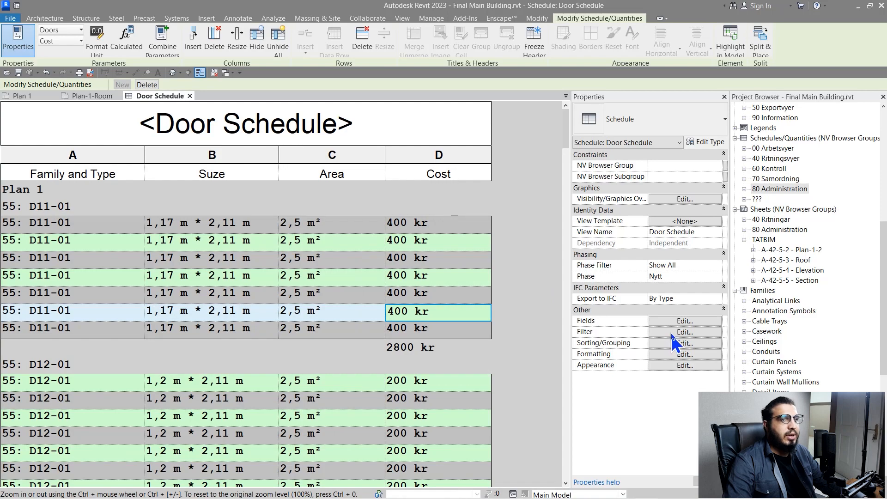
pyautogui.click(656, 365)
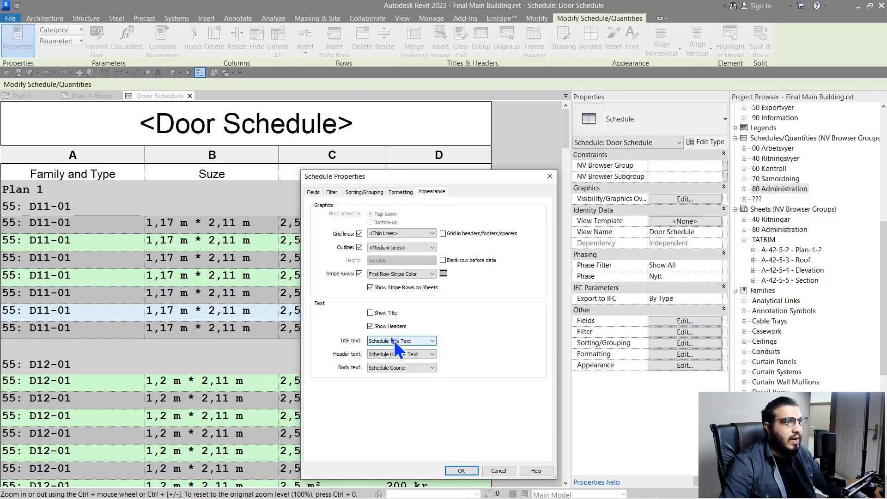
pyautogui.click(385, 327)
pyautogui.click(460, 470)
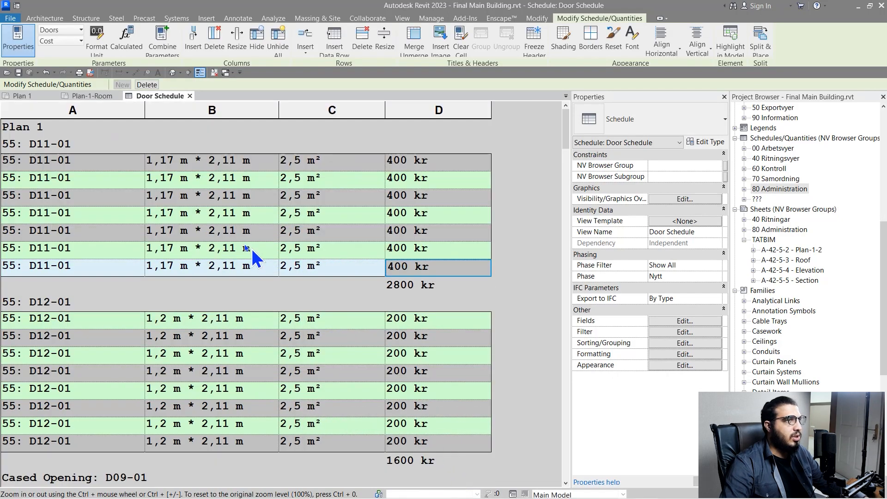
pyautogui.click(683, 369)
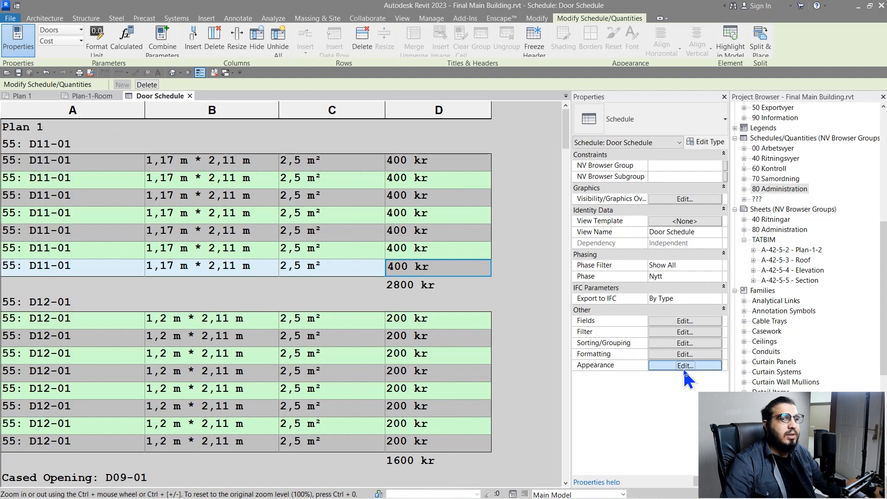
pyautogui.click(394, 328)
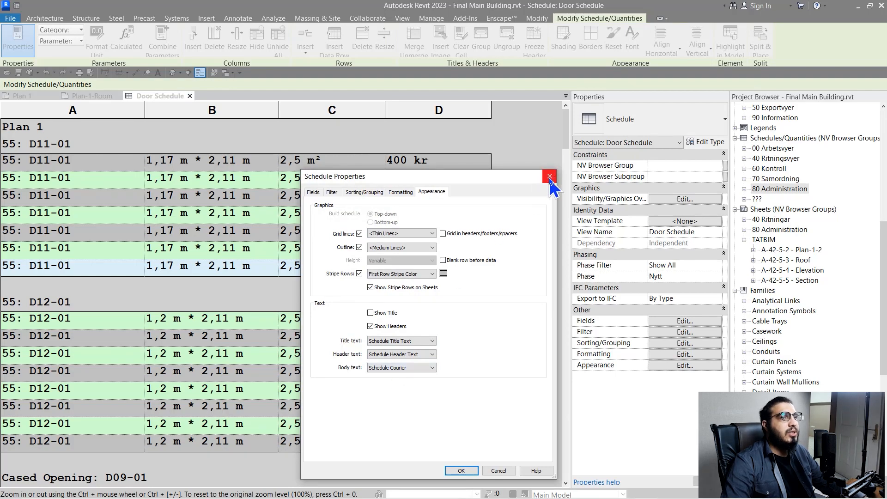
pyautogui.click(550, 177)
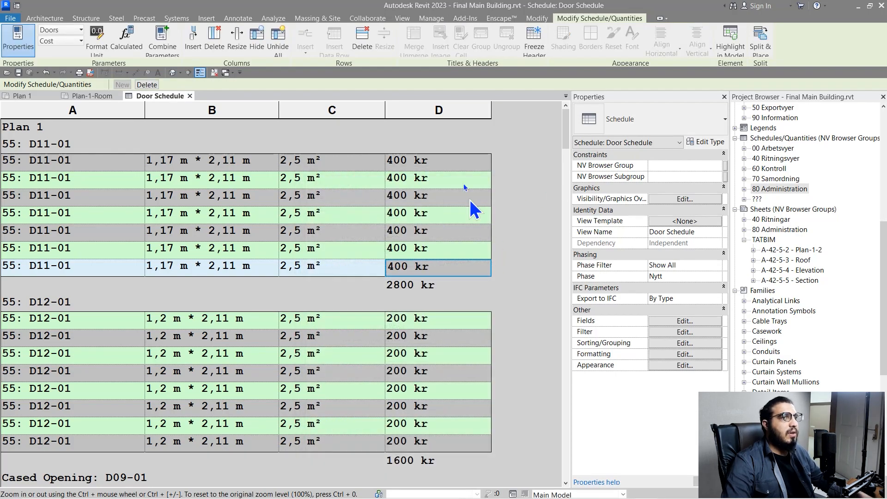
pyautogui.click(440, 118)
pyautogui.click(307, 236)
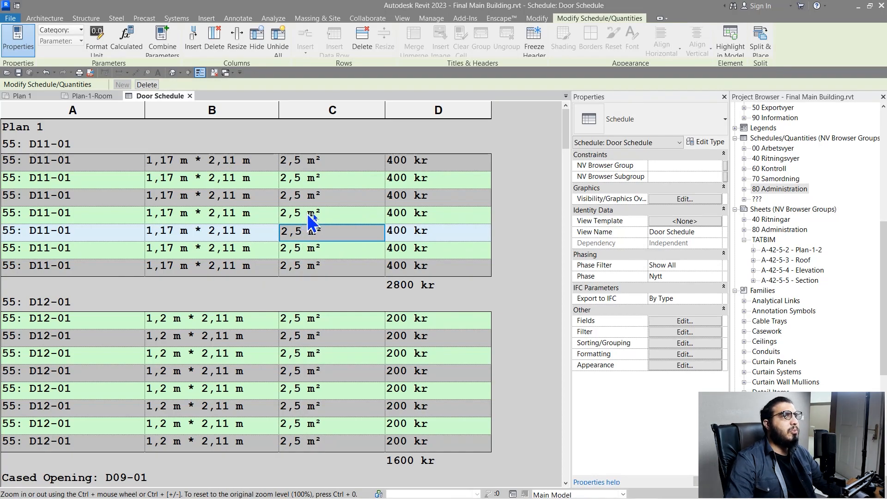
pyautogui.click(432, 119)
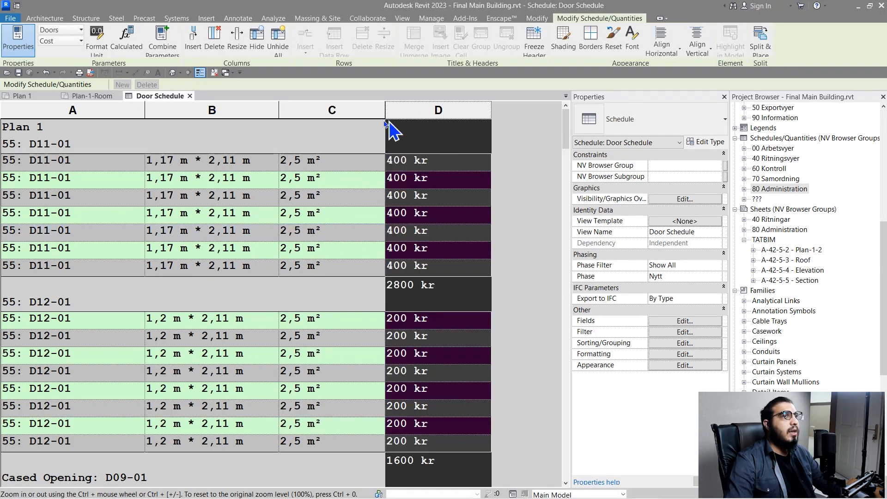
pyautogui.click(357, 113)
pyautogui.click(247, 116)
pyautogui.click(350, 180)
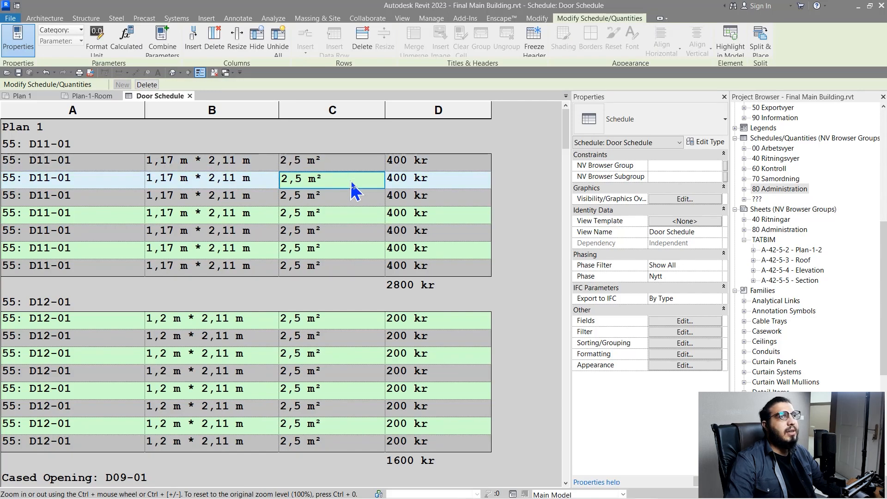
pyautogui.click(451, 182)
pyautogui.click(451, 183)
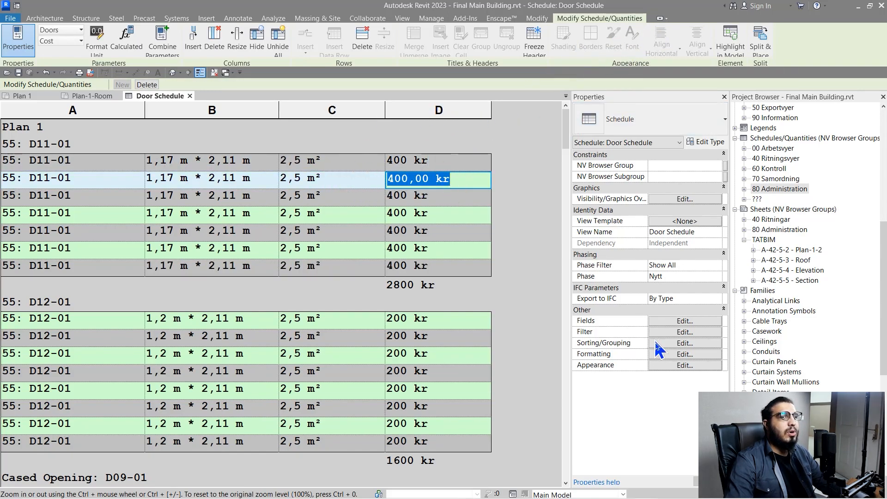
pyautogui.click(664, 365)
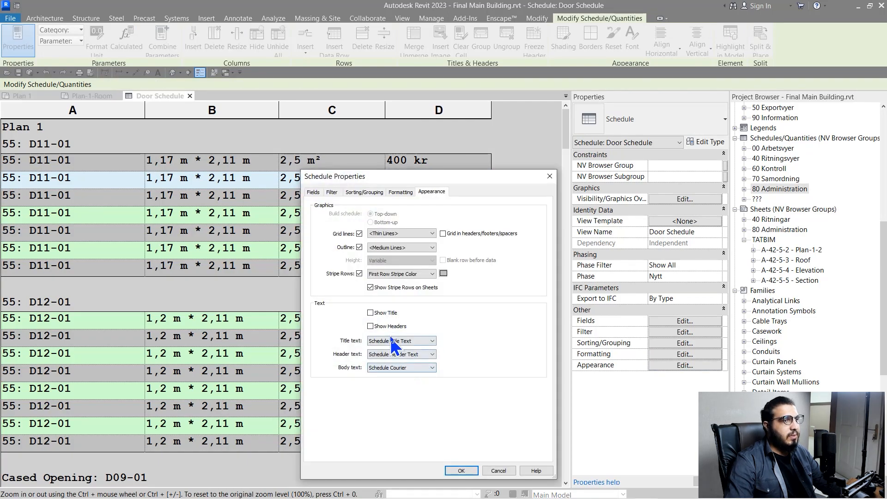
pyautogui.click(463, 471)
pyautogui.click(369, 121)
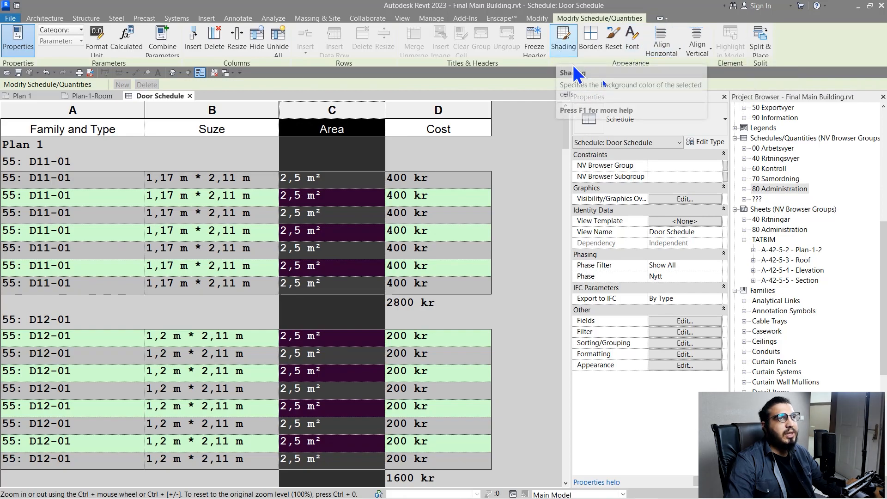
pyautogui.click(632, 38)
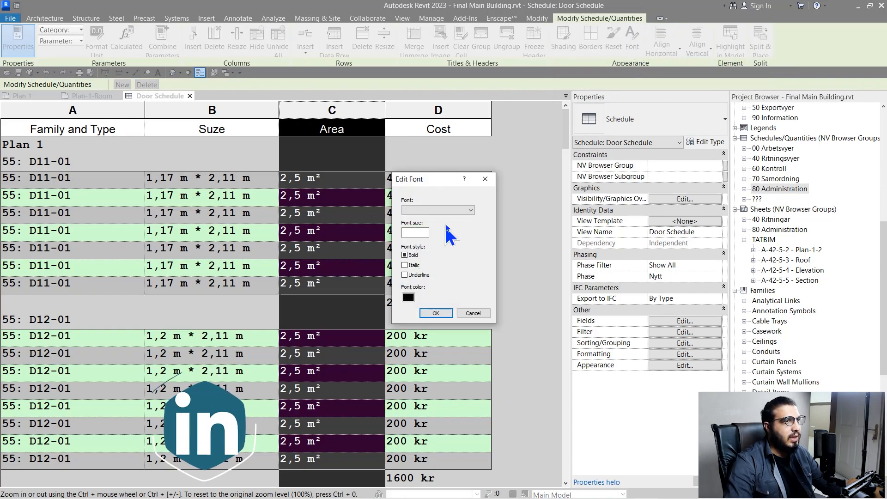
pyautogui.click(470, 211)
pyautogui.click(450, 247)
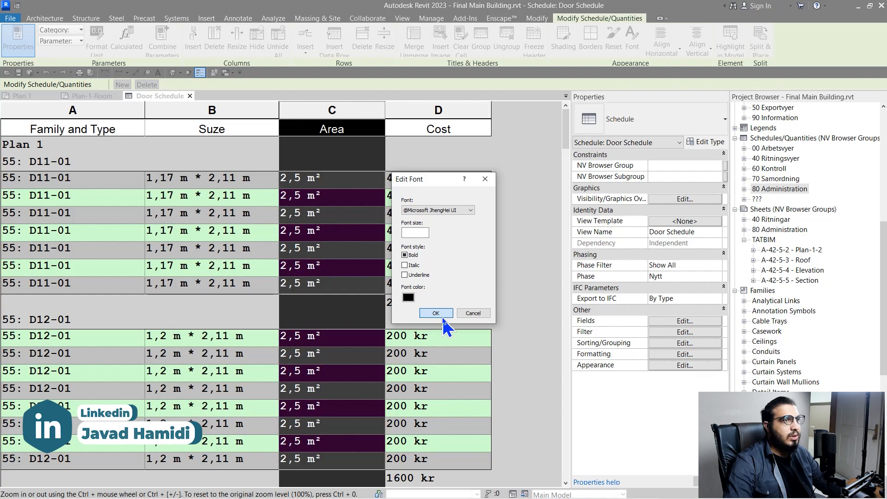
pyautogui.click(436, 314)
pyautogui.click(638, 51)
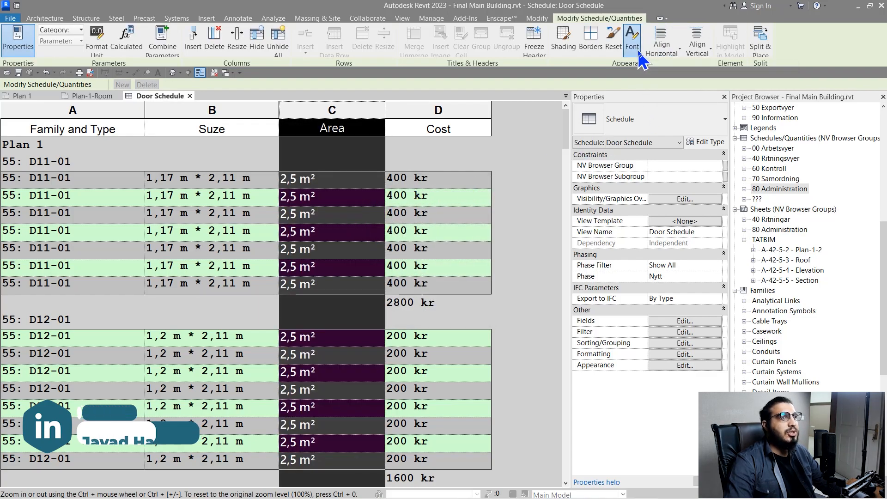
pyautogui.click(420, 233)
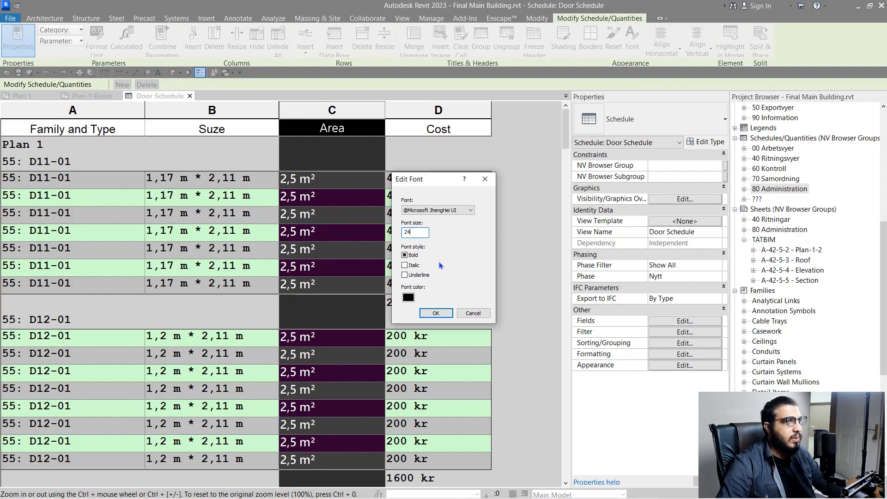
pyautogui.press('Return')
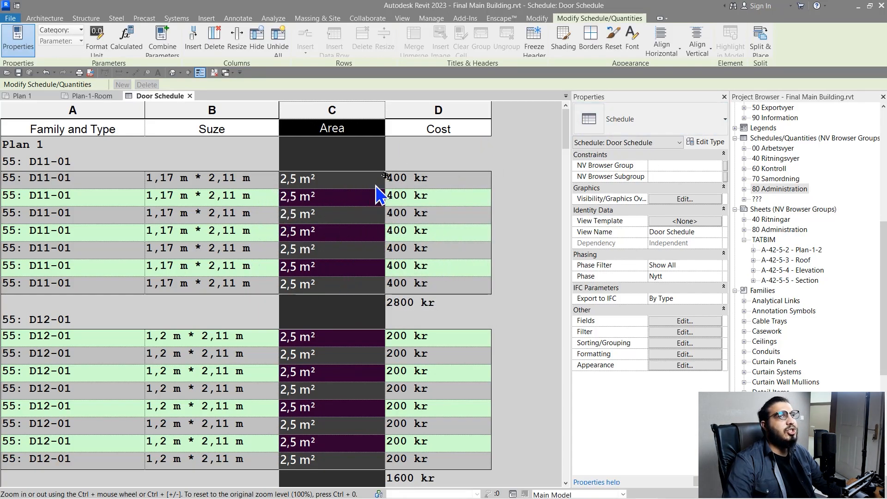
# Give the Area column a light cyan background, then select the Suze column
pyautogui.click(562, 49)
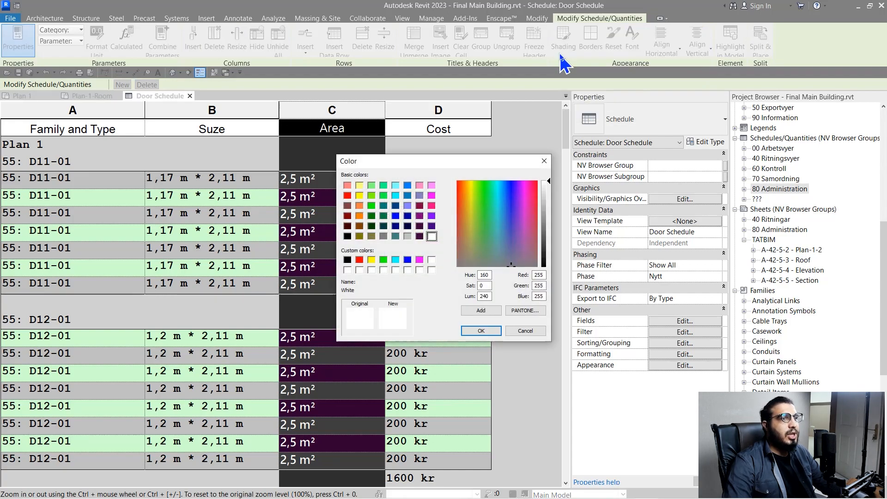
pyautogui.click(396, 260)
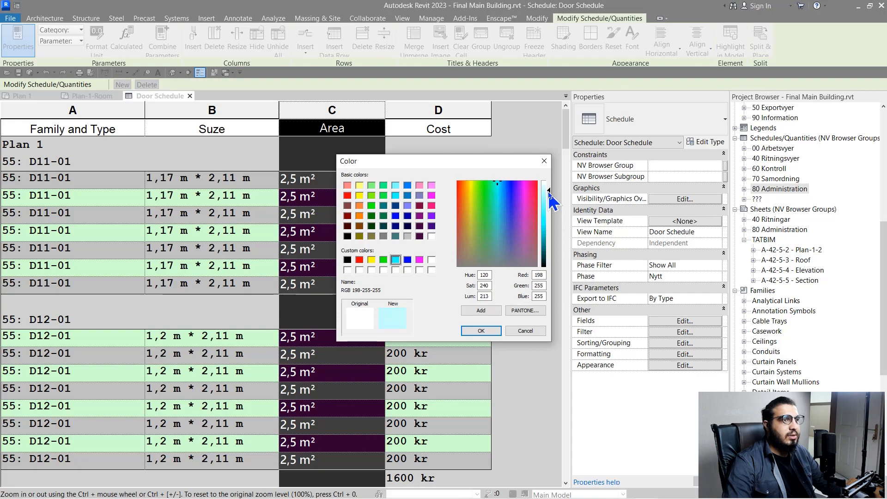
pyautogui.click(481, 331)
pyautogui.click(418, 121)
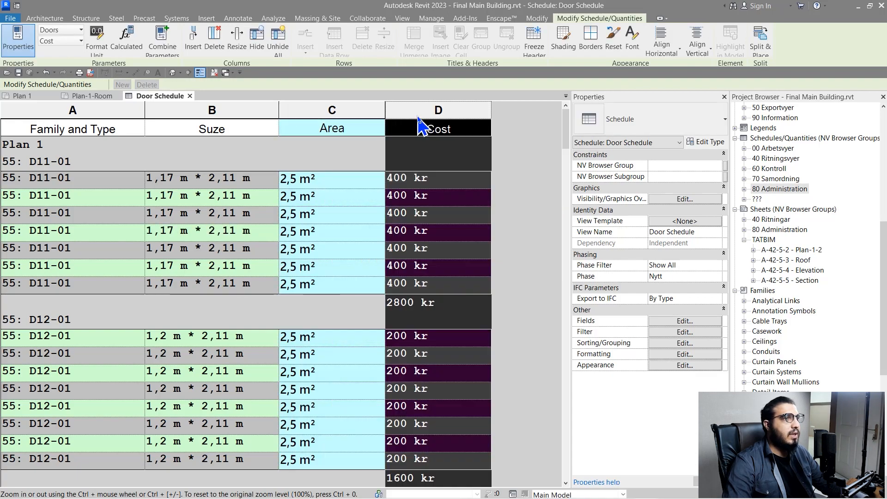
pyautogui.click(234, 124)
pyautogui.click(235, 112)
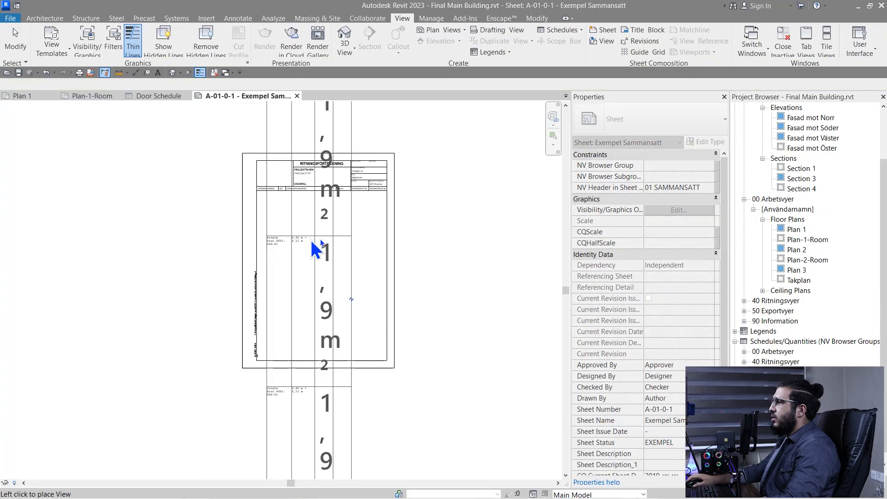
# Place the Door Schedule on the sheet and pan to view it
pyautogui.click(323, 281)
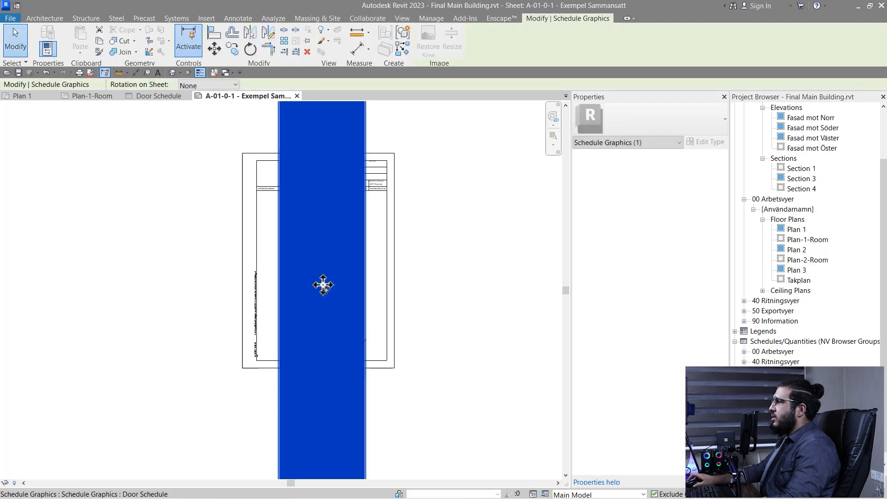
pyautogui.scroll(2, 336, 301)
pyautogui.click(467, 303)
pyautogui.scroll(-2, 467, 298)
pyautogui.moveTo(467, 306); pyautogui.dragTo(414, 451, button='middle')
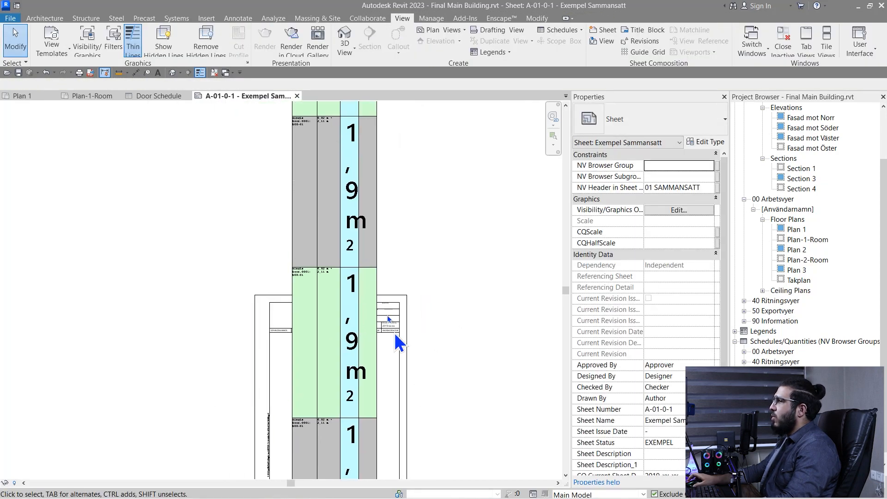
# Reset the Area column's custom formatting in the Door Schedule view
pyautogui.click(155, 96)
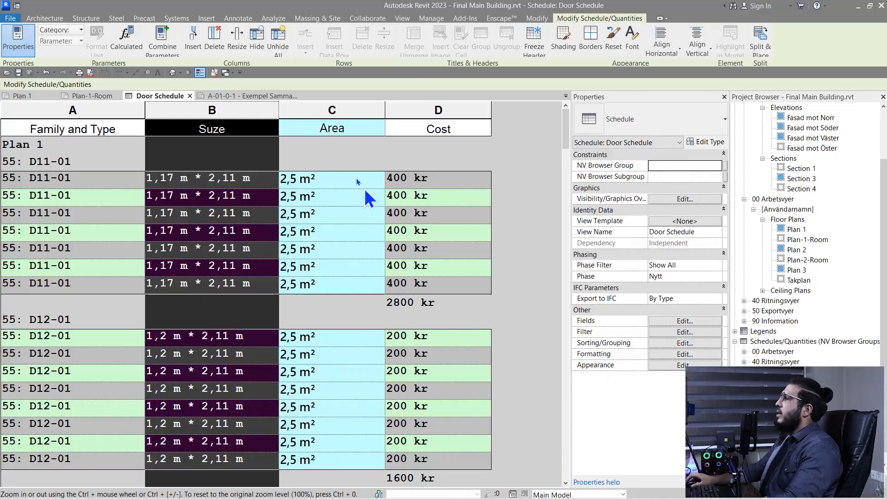
pyautogui.click(315, 128)
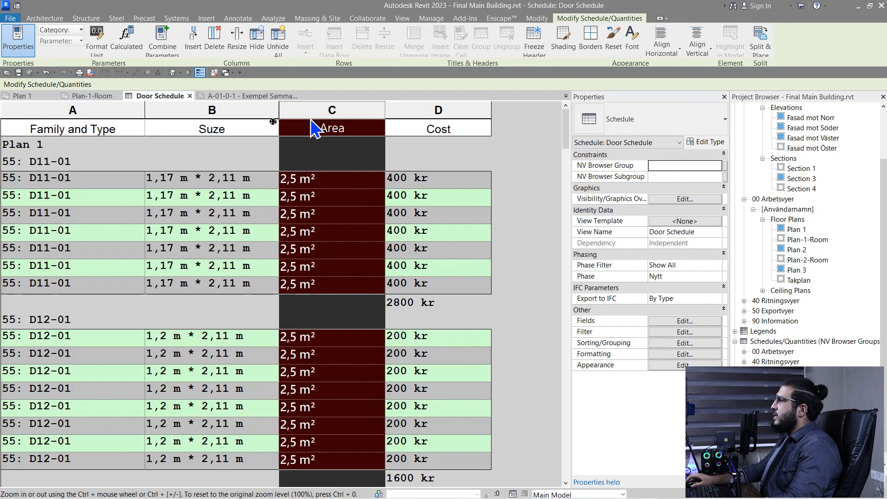
pyautogui.click(609, 54)
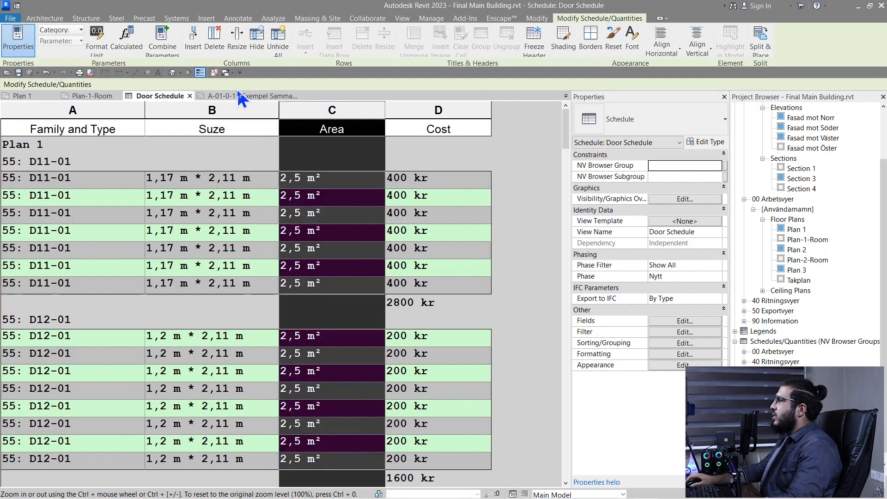
# On sheet A-01-0-1, drag the schedule up toward the top of the sheet
pyautogui.click(237, 95)
pyautogui.click(363, 361)
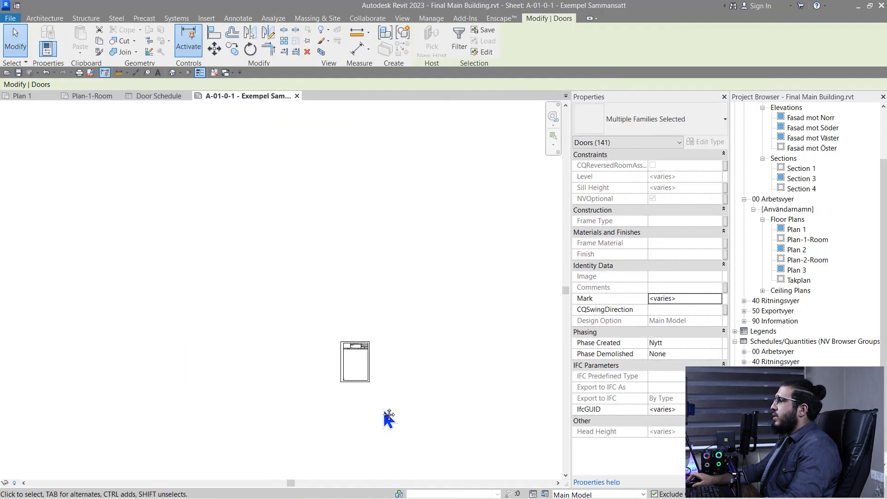
pyautogui.press('Escape')
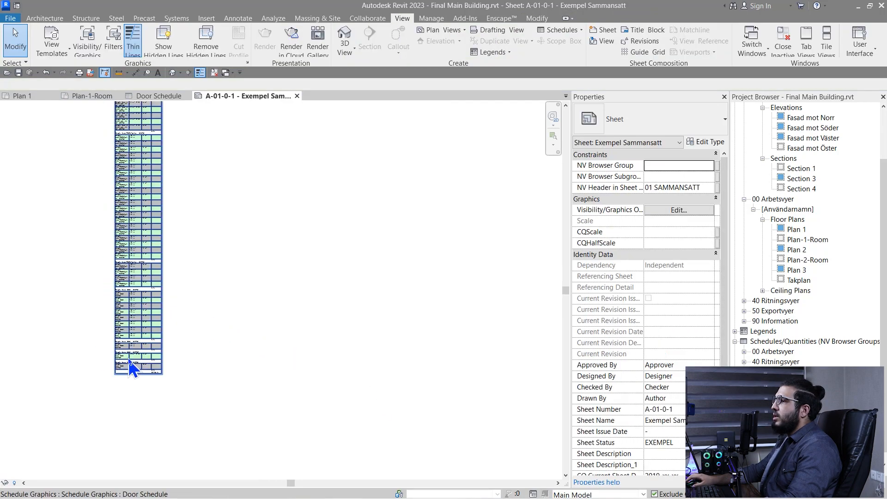
pyautogui.click(127, 350)
pyautogui.moveTo(139, 405); pyautogui.dragTo(236, 146)
pyautogui.scroll(-6, 244, 180)
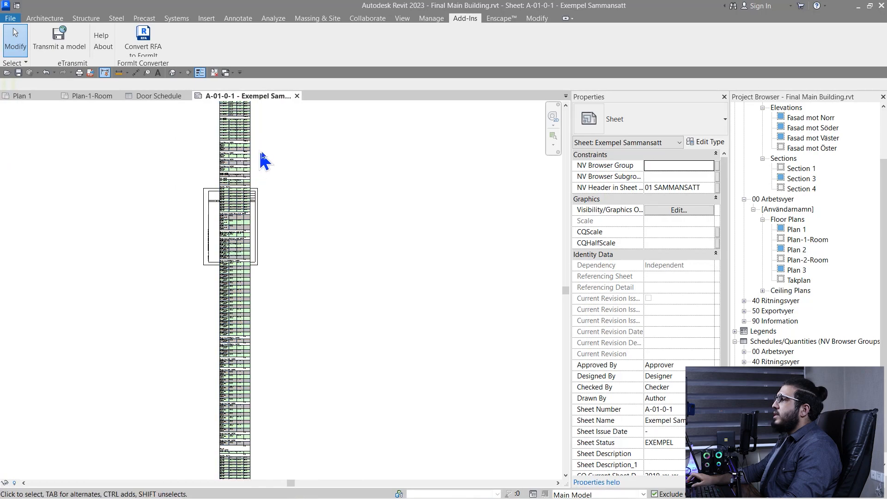
pyautogui.moveTo(287, 181); pyautogui.dragTo(338, 316, button='middle')
pyautogui.scroll(8, 227, 217)
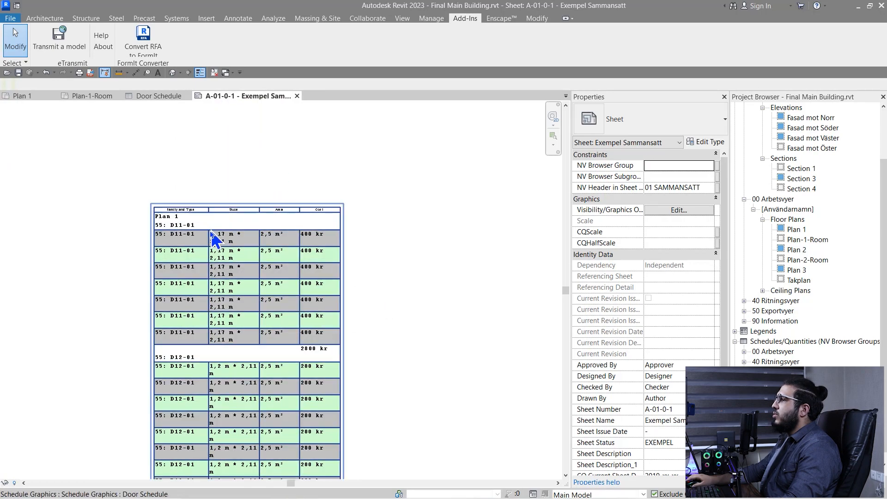
pyautogui.click(214, 246)
# Shift the schedule right and widen its Family and Type, Suze and Area columns
pyautogui.moveTo(204, 185); pyautogui.dragTo(259, 183)
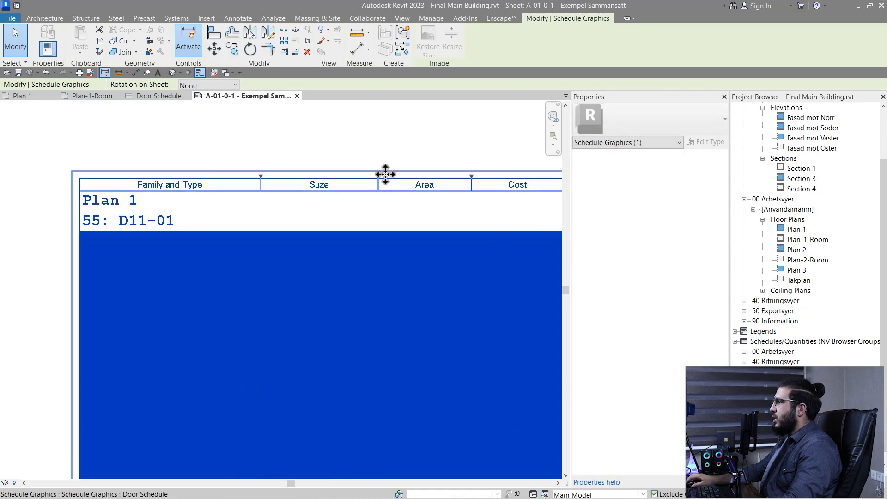
pyautogui.moveTo(392, 176); pyautogui.dragTo(457, 167)
pyautogui.moveTo(458, 171); pyautogui.dragTo(265, 172, button='middle')
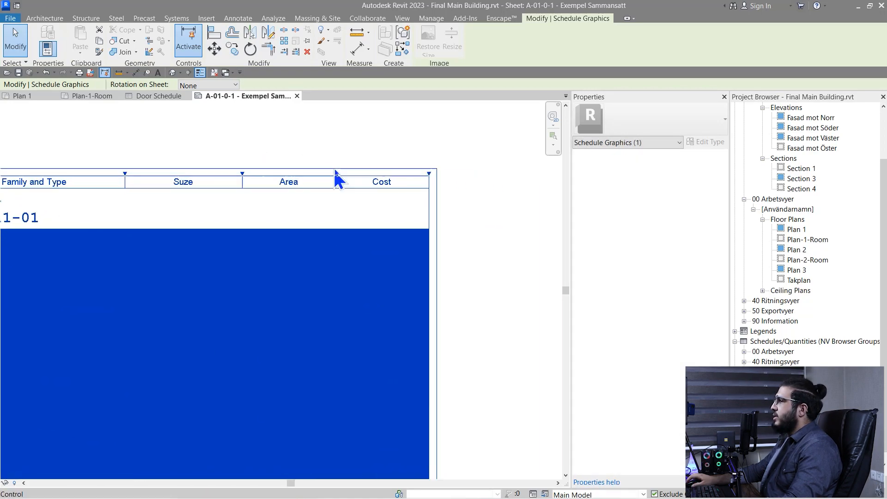
pyautogui.moveTo(244, 174); pyautogui.dragTo(283, 174)
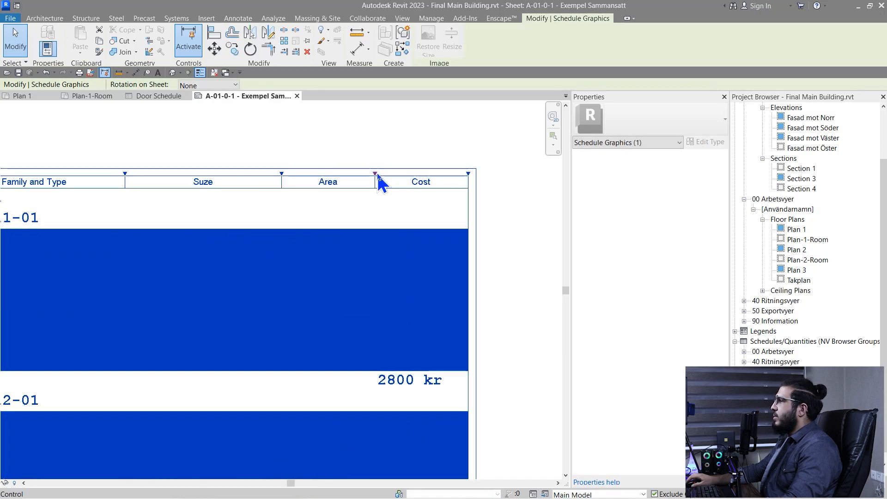
pyautogui.moveTo(376, 172); pyautogui.dragTo(391, 171)
# Review the placed schedule on the sheet, then return to the Door Schedule view
pyautogui.click(364, 137)
pyautogui.scroll(-8, 365, 138)
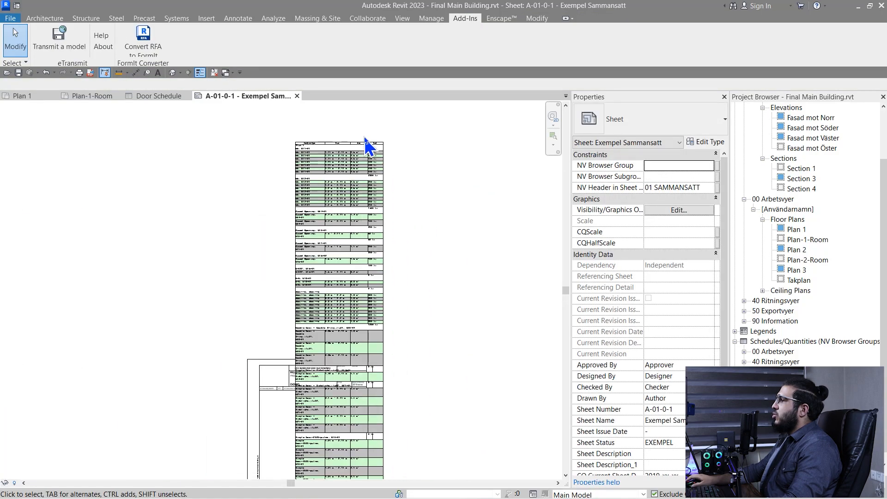
pyautogui.scroll(4, 362, 264)
pyautogui.scroll(3, 327, 237)
pyautogui.scroll(-3, 287, 205)
pyautogui.moveTo(319, 194); pyautogui.dragTo(294, 435, button='middle')
pyautogui.click(282, 304)
pyautogui.scroll(-2, 280, 324)
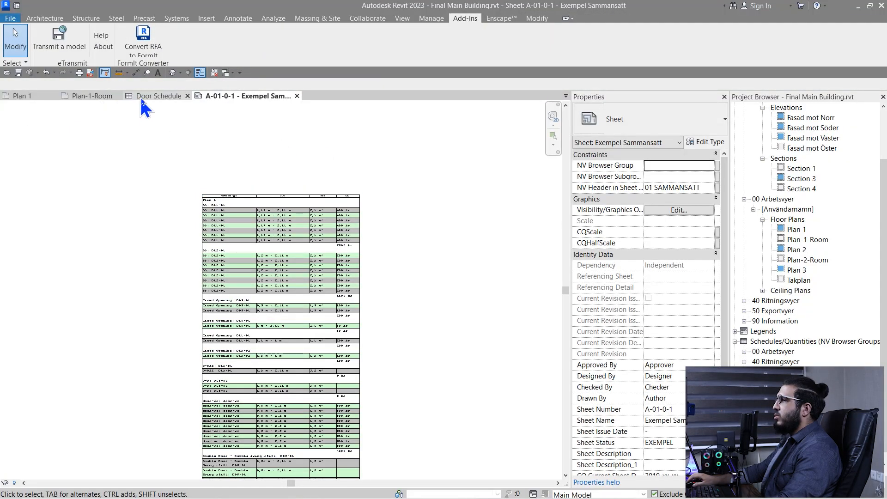
pyautogui.click(140, 98)
# Resize all four Door Schedule columns A–D to a width of 50
pyautogui.keyDown('ctrl'); pyautogui.scroll(-3, 336, 270); pyautogui.keyUp('ctrl')
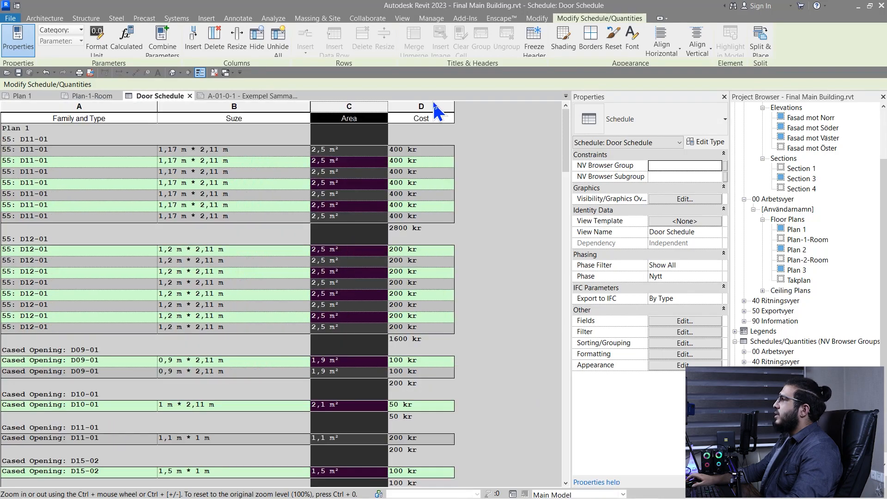
pyautogui.moveTo(437, 110); pyautogui.dragTo(115, 112)
pyautogui.keyDown('ctrl'); pyautogui.scroll(2, 205, 153); pyautogui.keyUp('ctrl')
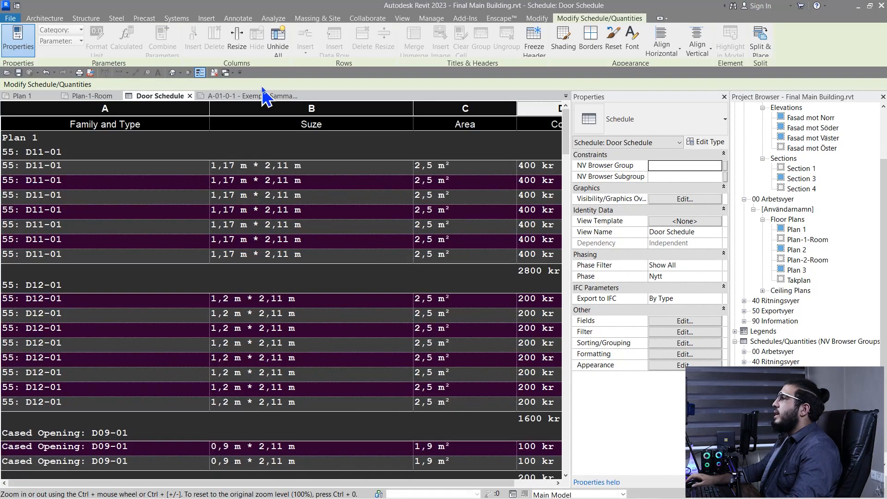
pyautogui.click(236, 50)
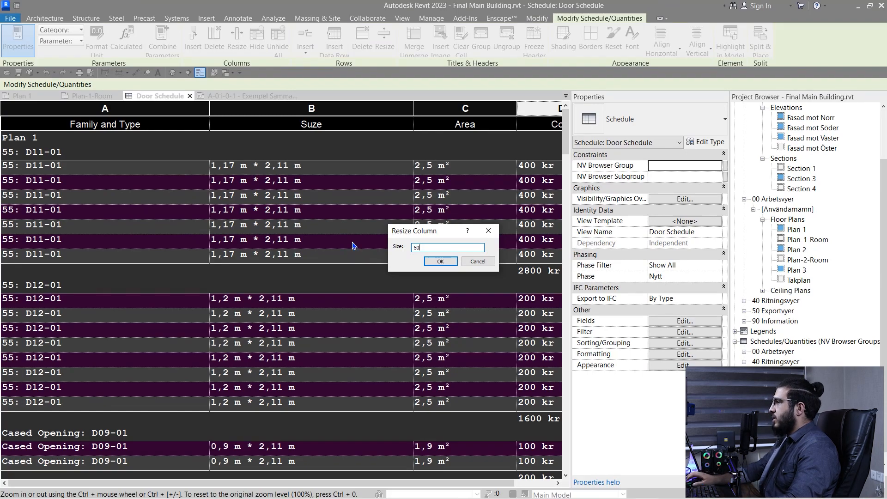
pyautogui.click(437, 263)
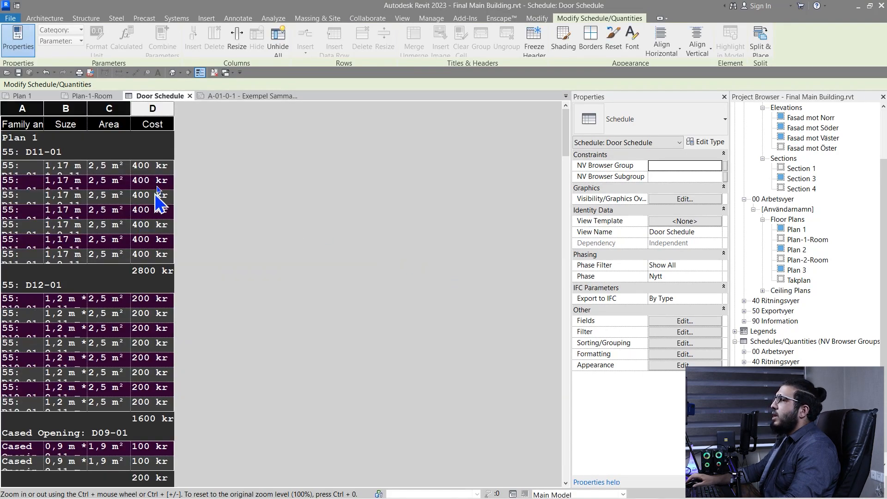
pyautogui.click(26, 123)
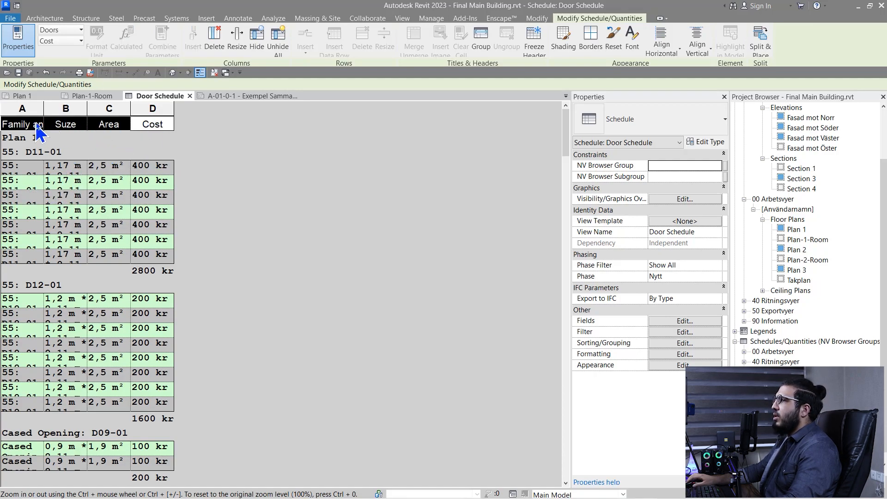
# Set the font size of all four schedule columns to 12
pyautogui.moveTo(144, 111); pyautogui.dragTo(35, 110)
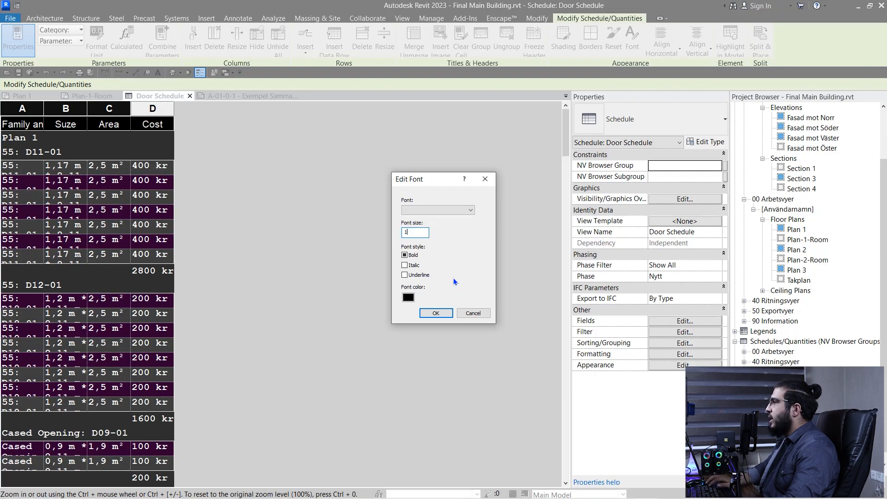
pyautogui.write('12')
pyautogui.click(436, 313)
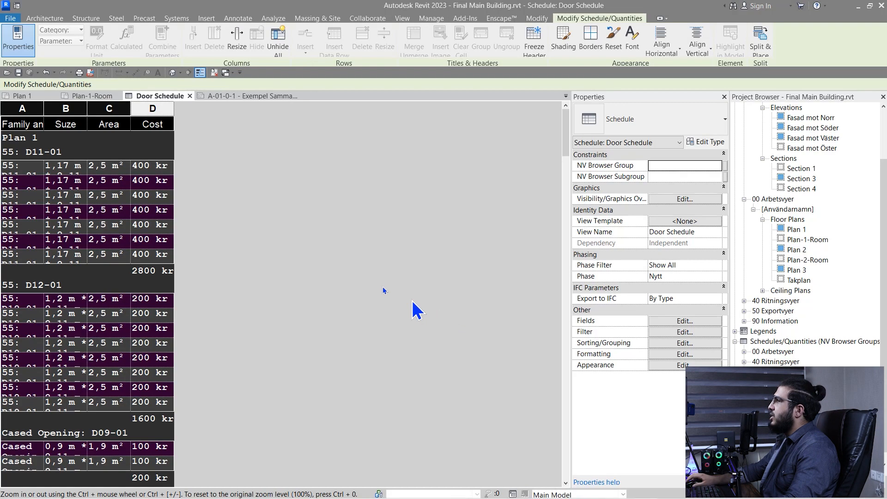
# Inspect the oversized schedule text on sheet A-01-0-1
pyautogui.click(233, 95)
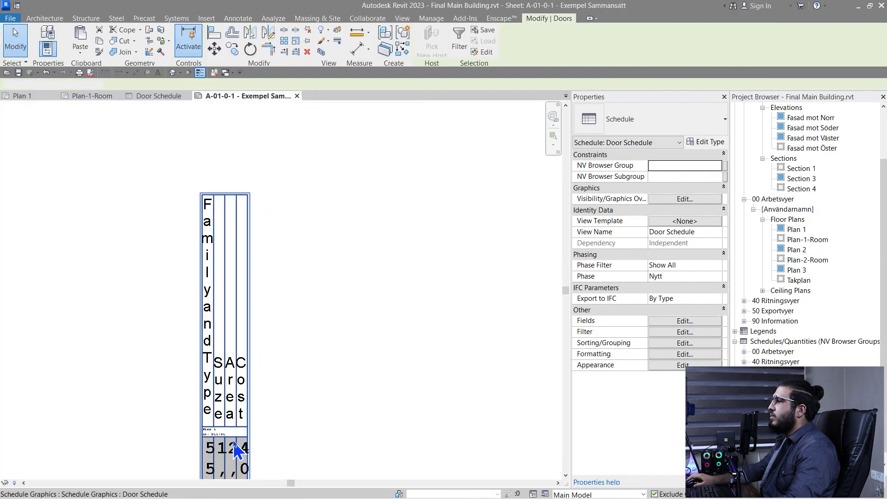
pyautogui.scroll(3, 252, 404)
pyautogui.moveTo(269, 425); pyautogui.dragTo(318, 377, button='middle')
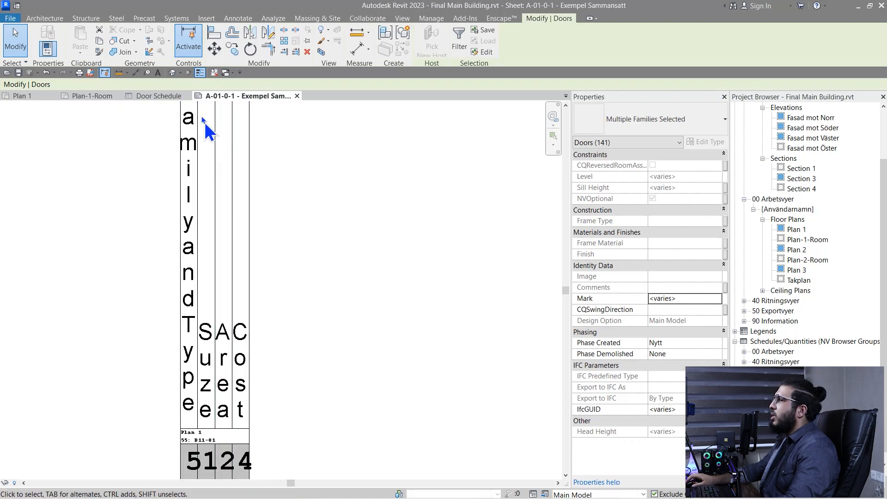
pyautogui.click(162, 95)
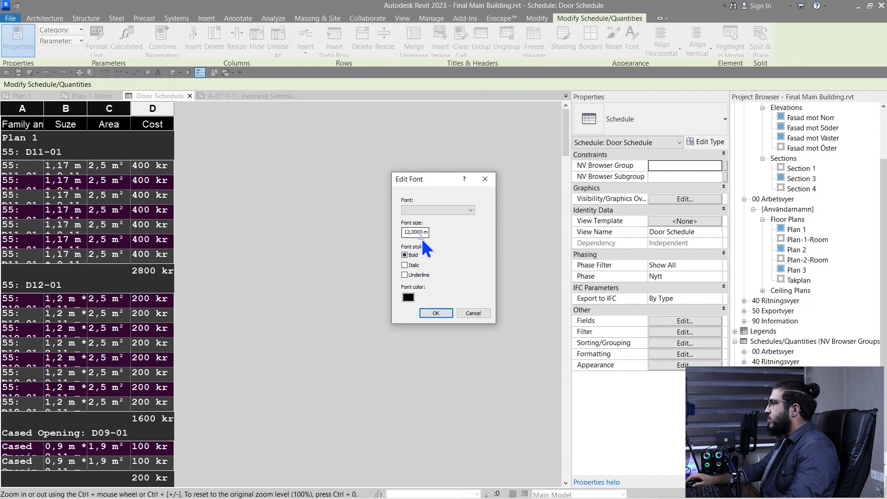
pyautogui.press('Escape')
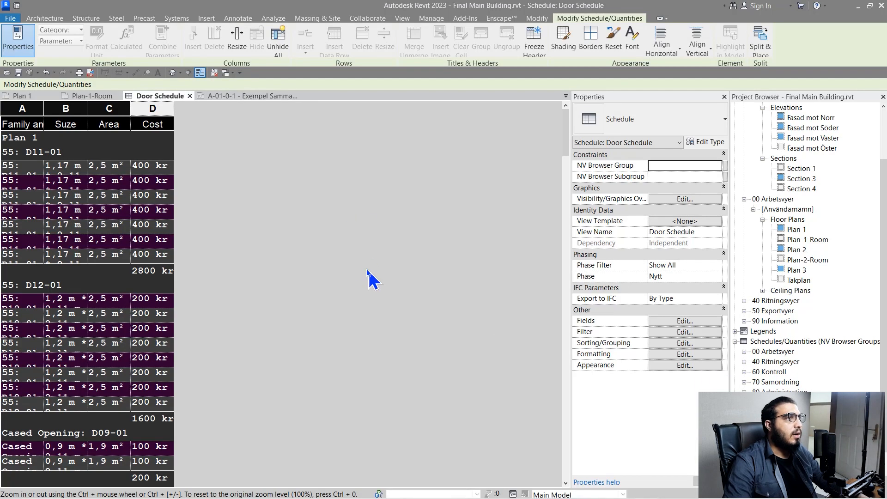
pyautogui.click(224, 94)
# Pan and zoom around sheet A-01-0-1 to view the schedule and title block
pyautogui.scroll(1, 383, 327)
pyautogui.moveTo(383, 328); pyautogui.dragTo(376, 125, button='middle')
pyautogui.scroll(4, 171, 257)
pyautogui.scroll(1, 185, 263)
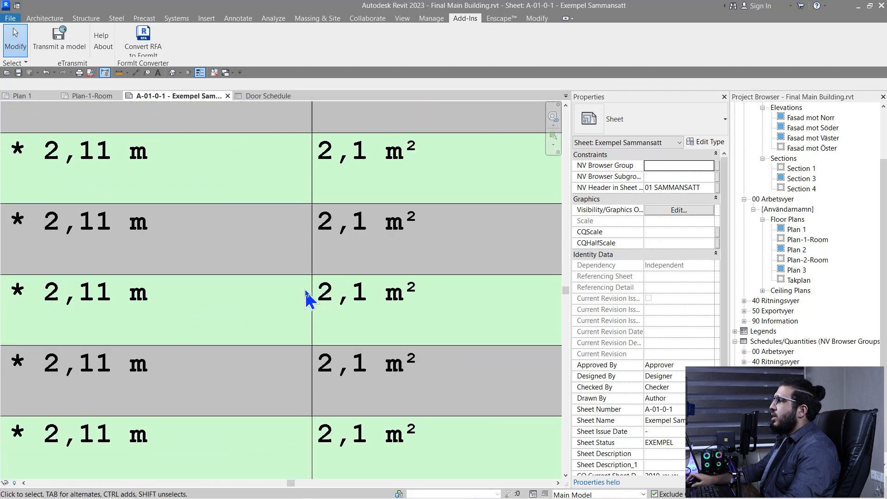
pyautogui.scroll(-4, 287, 278)
pyautogui.scroll(3, 273, 360)
pyautogui.scroll(-4, 287, 337)
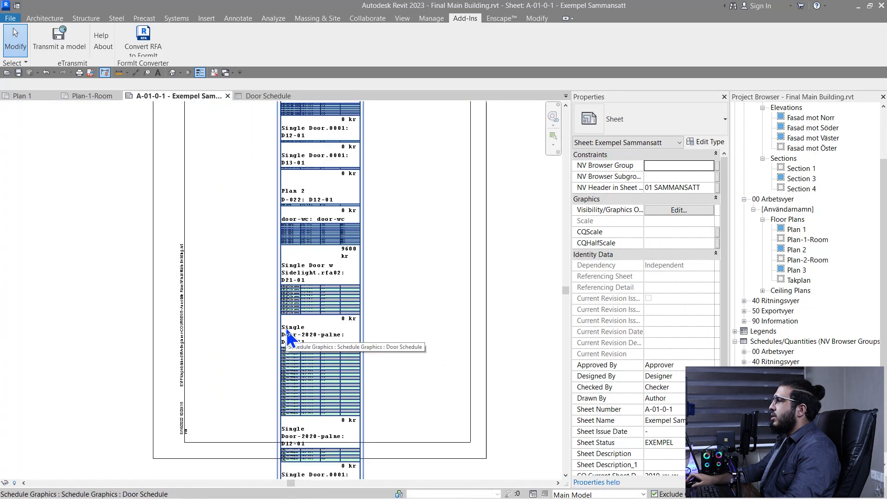
pyautogui.moveTo(288, 347); pyautogui.dragTo(329, 368, button='middle')
pyautogui.scroll(3, 264, 210)
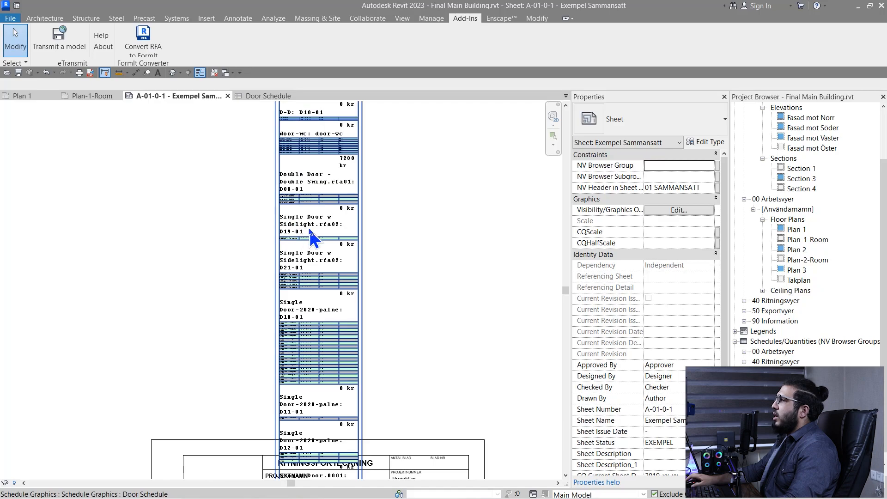
# Review the schedule's Title text types without changes, then return to sheet A-01-0-1
pyautogui.click(259, 96)
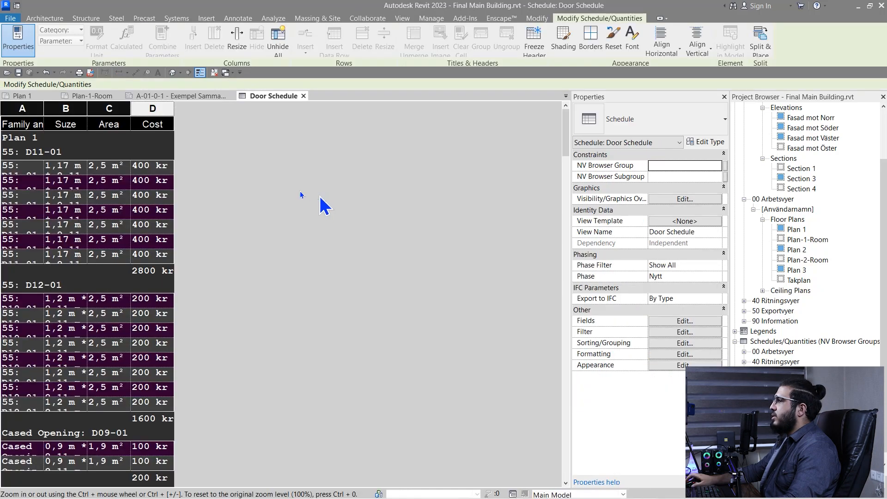
pyautogui.click(663, 364)
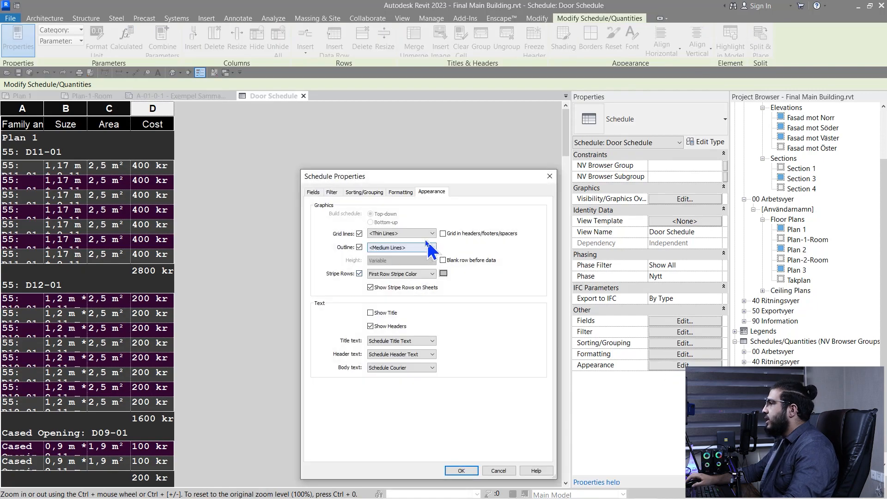
pyautogui.click(415, 343)
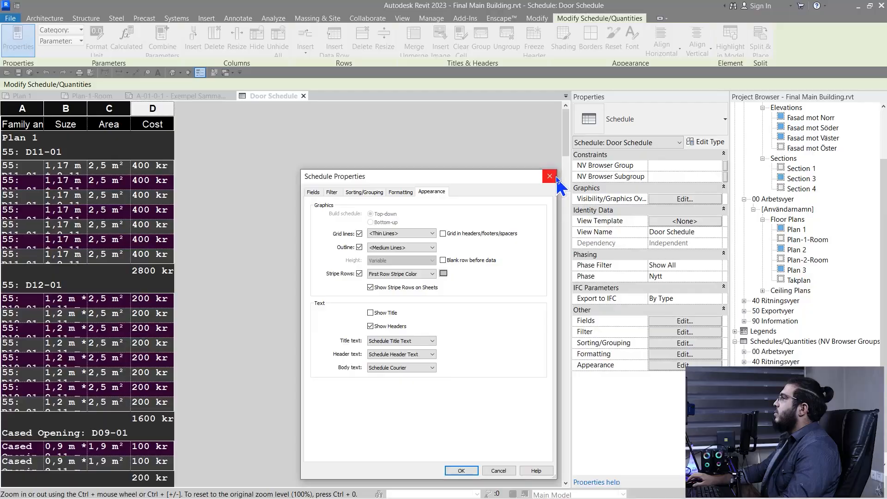
pyautogui.press('Return')
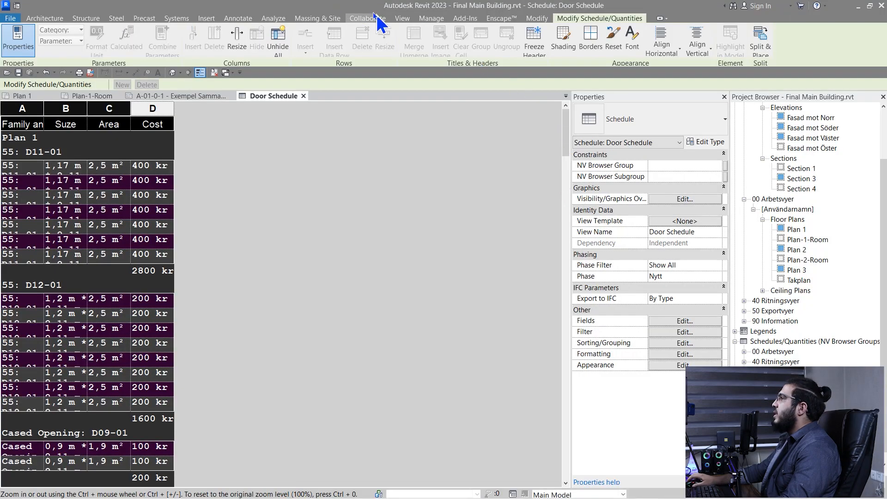
pyautogui.click(195, 96)
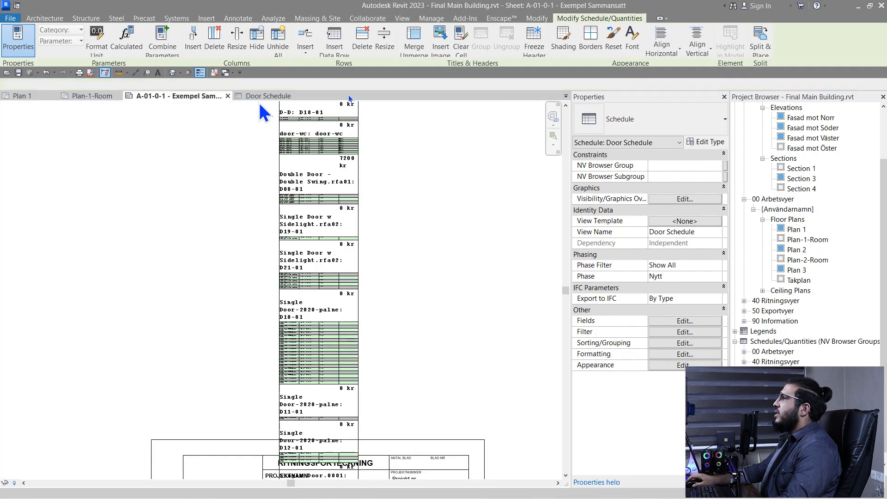
pyautogui.scroll(-3, 230, 262)
pyautogui.scroll(-2, 218, 272)
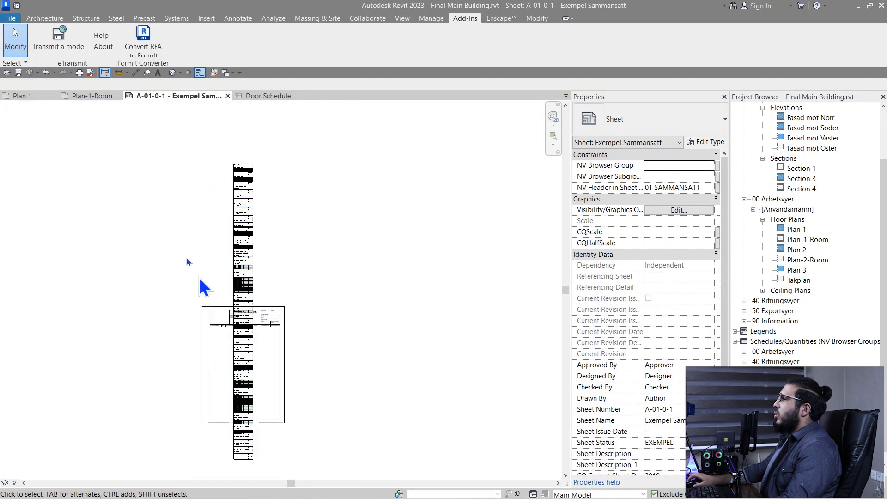
pyautogui.moveTo(198, 283); pyautogui.dragTo(348, 341, button='middle')
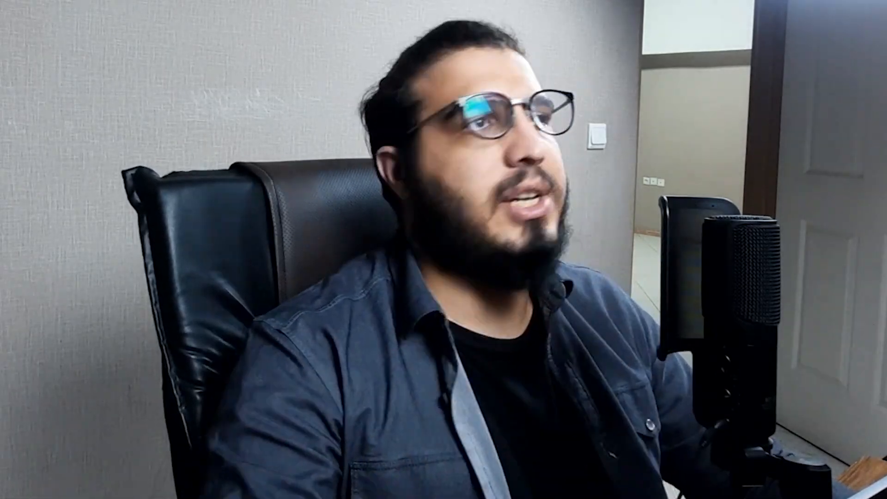
# Place a placeholder text note and duplicate its text type as a new type named TAT
pyautogui.click(354, 28)
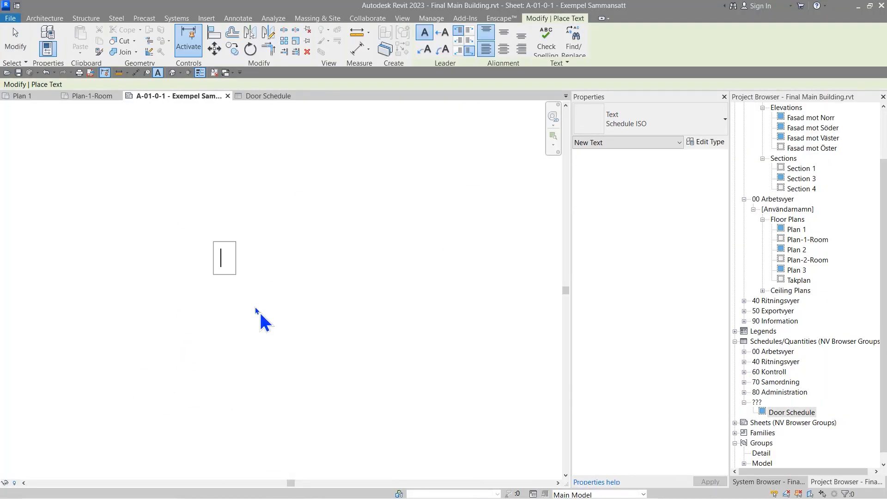
pyautogui.write('fgd')
pyautogui.click(383, 283)
pyautogui.click(703, 142)
pyautogui.click(489, 110)
pyautogui.write('TAT')
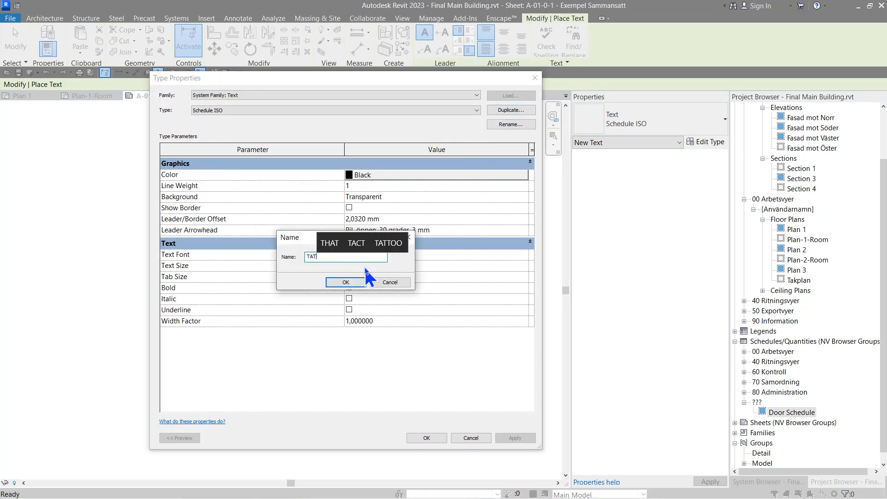
pyautogui.press('Return')
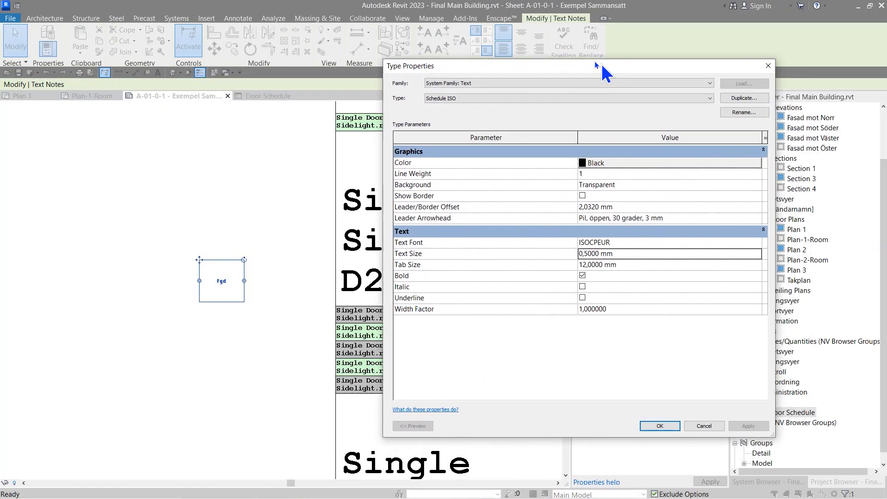
pyautogui.press('Escape')
pyautogui.click(287, 366)
# Set the Door Schedule's title, header and body text to TAT, then return to sheet A-01-0-1
pyautogui.scroll(2, 287, 366)
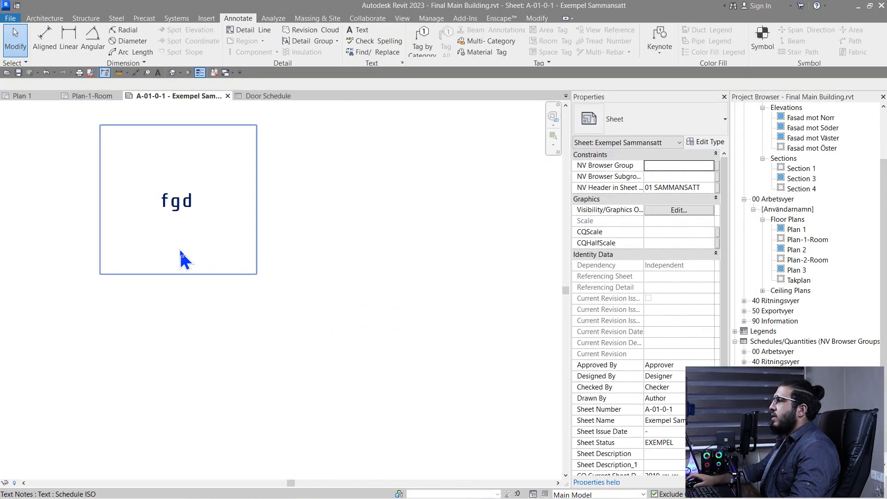
pyautogui.scroll(1, 180, 252)
pyautogui.scroll(-8, 334, 279)
pyautogui.moveTo(383, 318); pyautogui.dragTo(254, 345, button='middle')
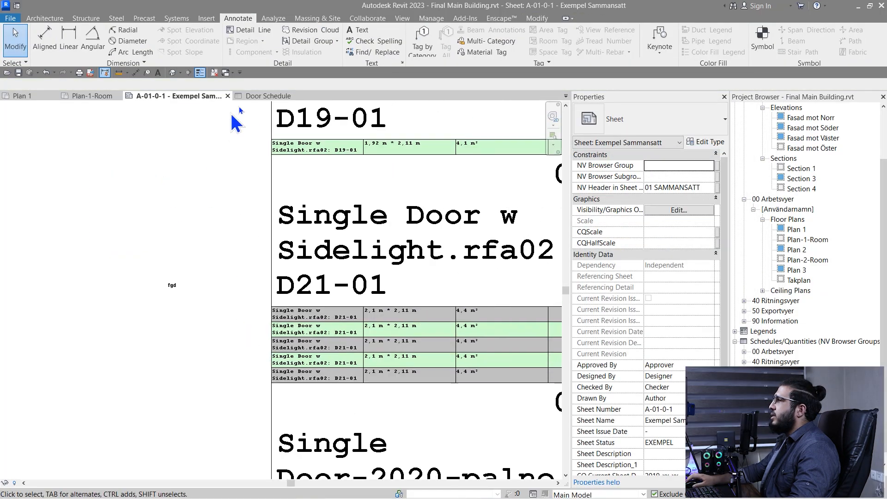
pyautogui.click(263, 96)
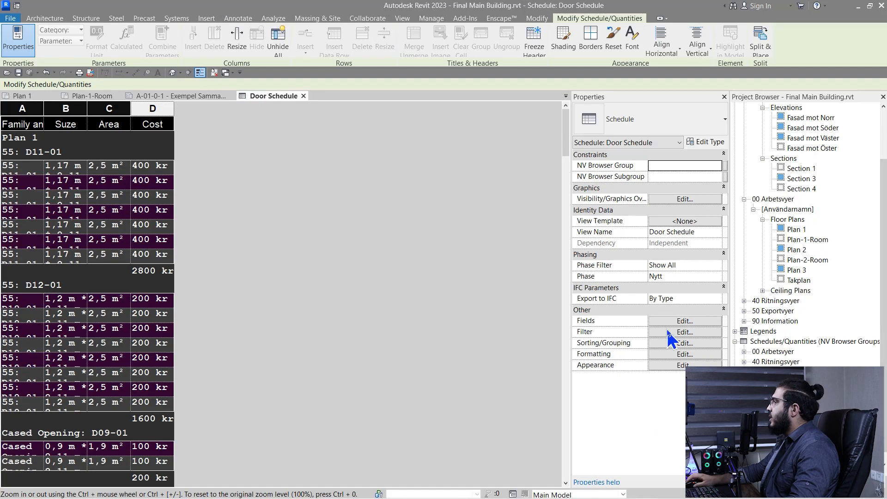
pyautogui.click(682, 366)
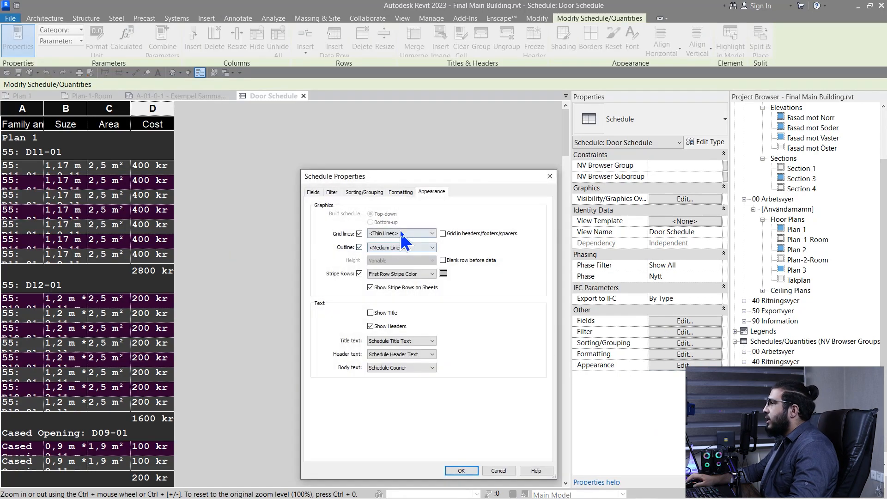
pyautogui.click(402, 234)
pyautogui.click(397, 277)
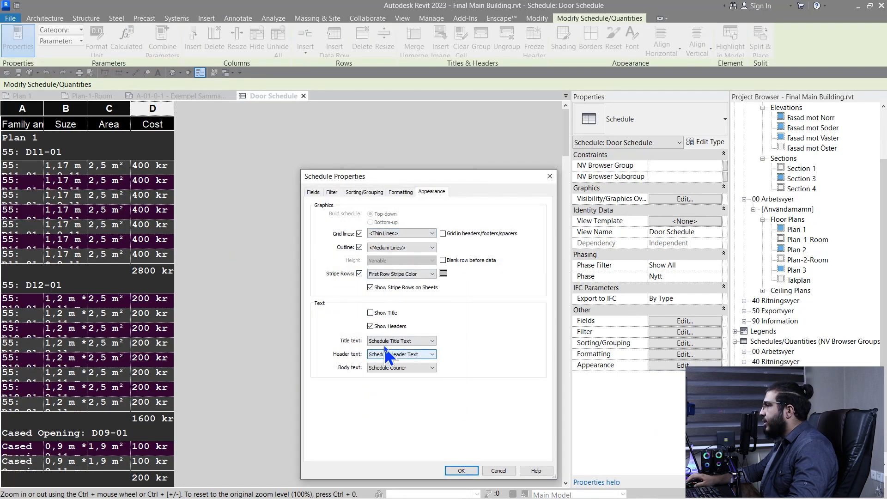
pyautogui.click(398, 341)
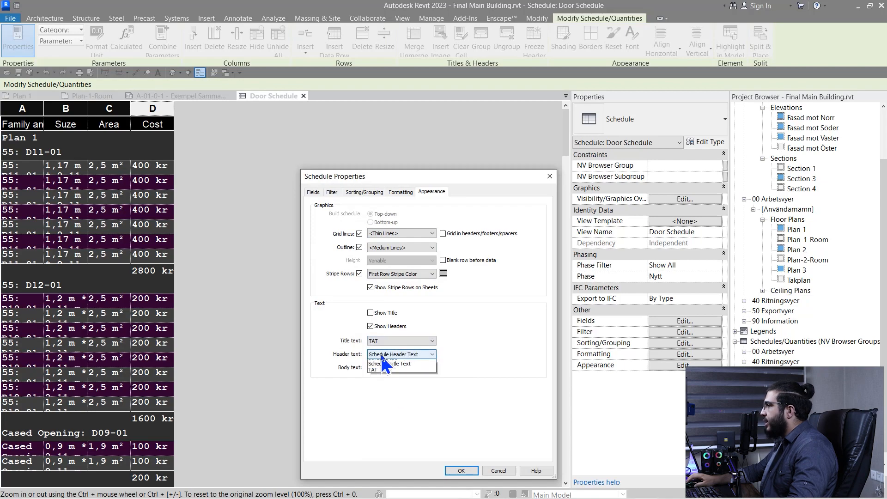
pyautogui.click(382, 370)
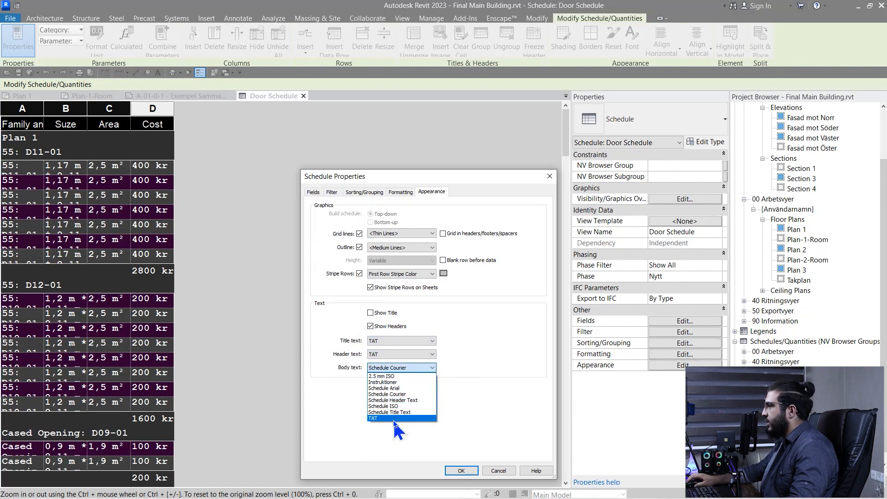
pyautogui.click(400, 434)
pyautogui.click(462, 470)
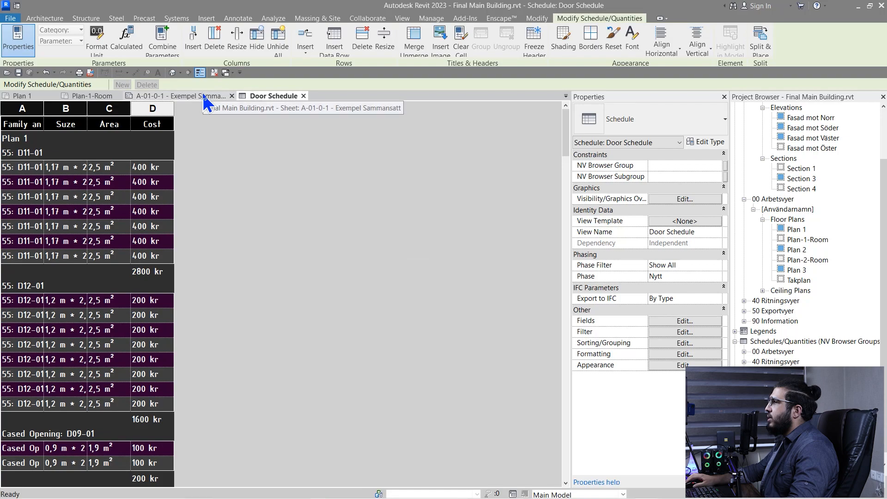
pyautogui.click(204, 96)
# Drag the Door Schedule on sheet A-01-0-1 down into the title block
pyautogui.scroll(-5, 202, 299)
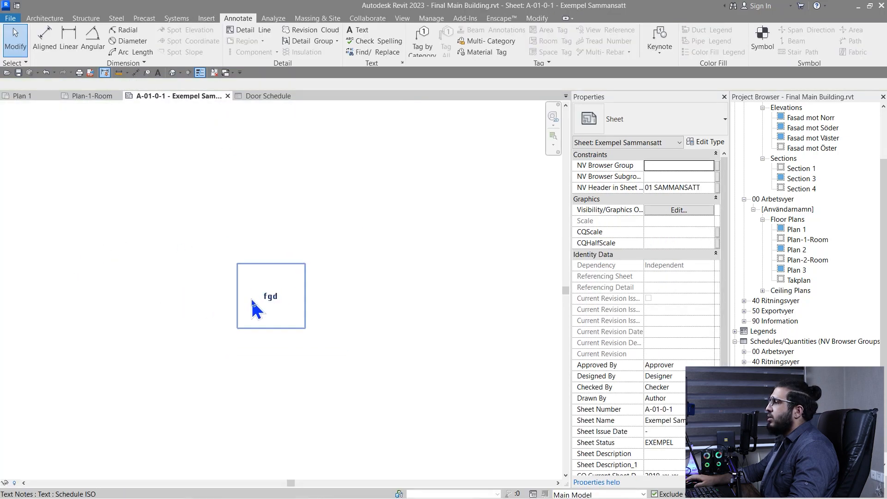
pyautogui.moveTo(265, 301); pyautogui.dragTo(261, 299, button='middle')
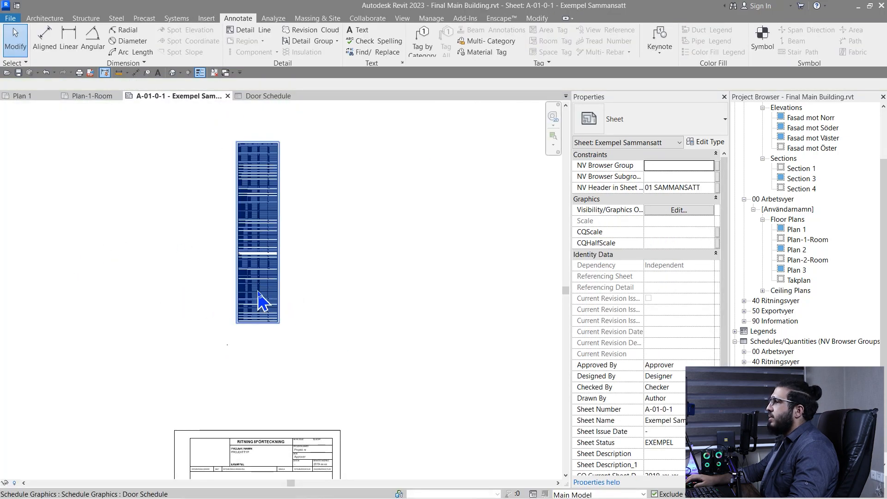
pyautogui.click(259, 296)
pyautogui.moveTo(255, 343); pyautogui.dragTo(250, 159, button='middle')
pyautogui.moveTo(249, 133); pyautogui.dragTo(206, 470)
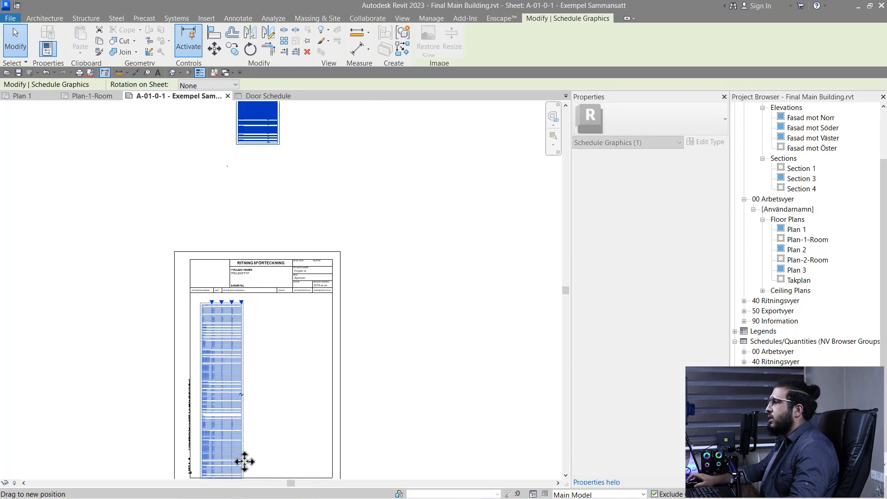
pyautogui.click(251, 402)
# Split the placed Door Schedule into two side-by-side columns and check the rows
pyautogui.scroll(2, 251, 402)
pyautogui.click(223, 392)
pyautogui.scroll(3, 238, 398)
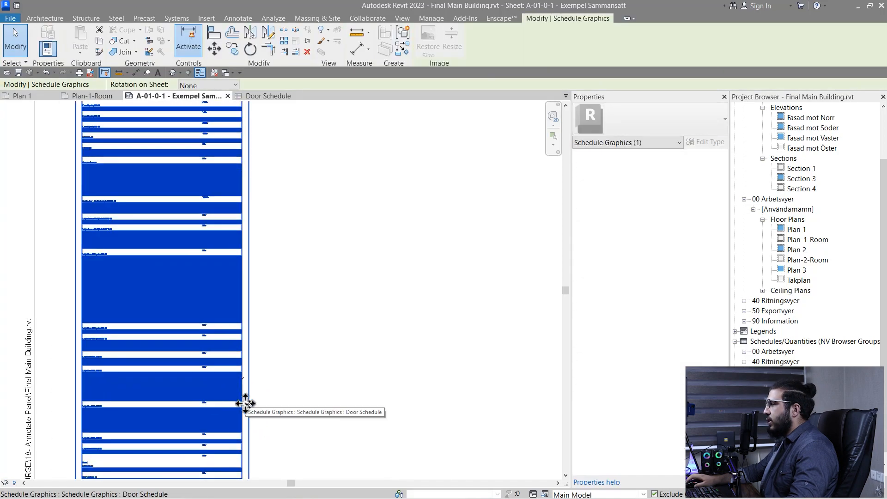
pyautogui.click(243, 378)
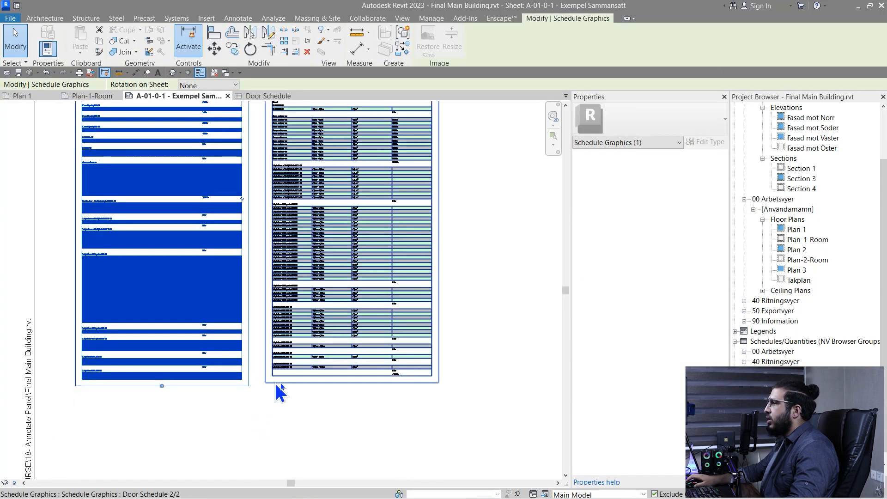
pyautogui.scroll(-5, 286, 378)
pyautogui.click(285, 409)
pyautogui.moveTo(286, 407); pyautogui.dragTo(264, 355, button='middle')
pyautogui.scroll(2, 221, 215)
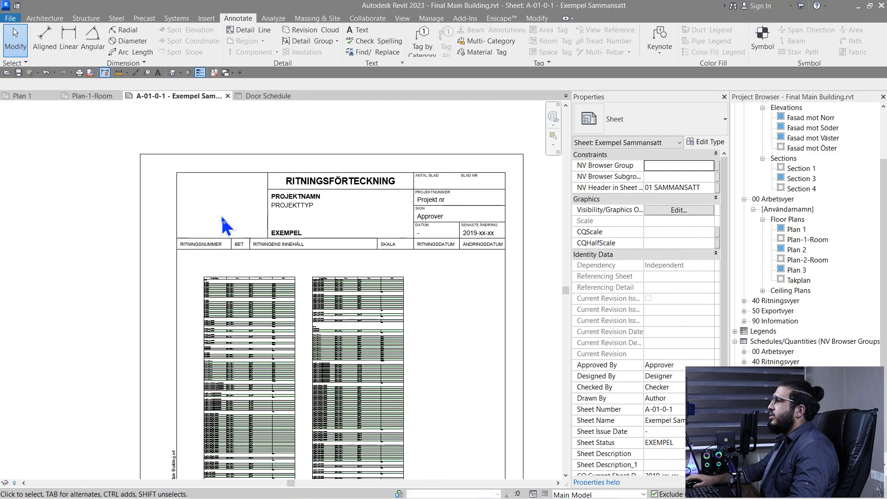
pyautogui.scroll(2, 266, 312)
pyautogui.moveTo(265, 311); pyautogui.dragTo(261, 153, button='middle')
pyautogui.scroll(-2, 268, 164)
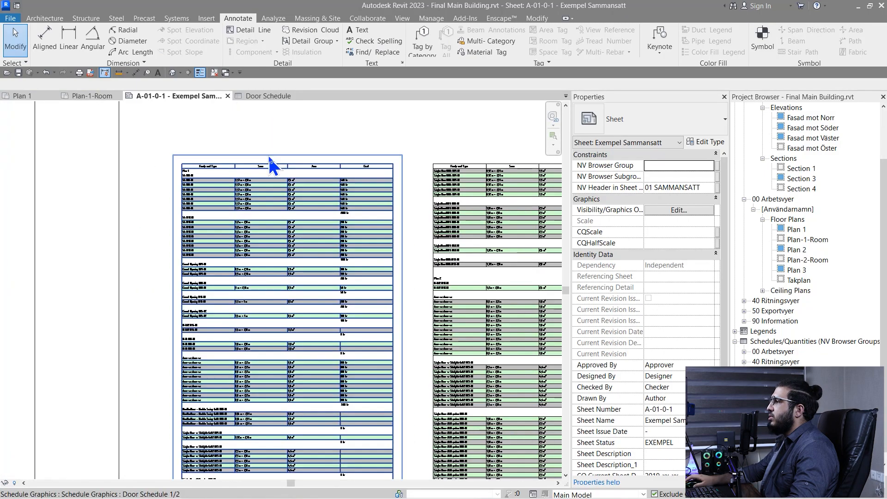
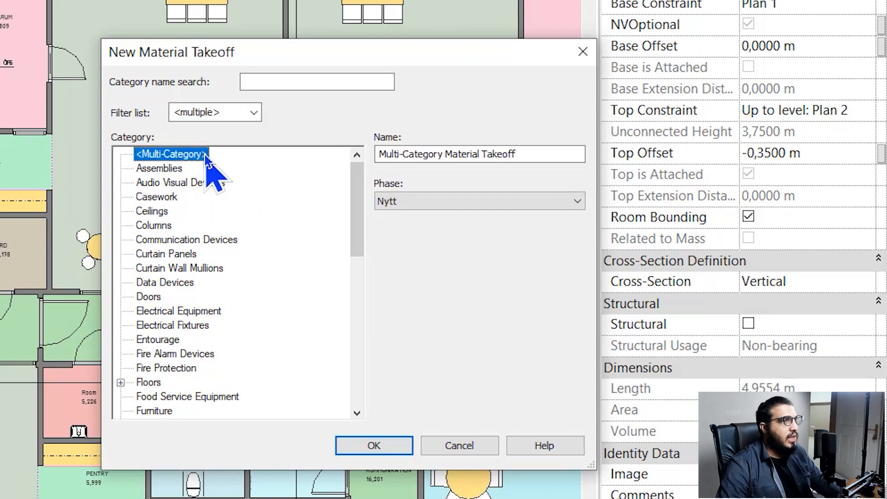
# Name the new material takeoff CONCRETE SCHEDULE and confirm it
pyautogui.moveTo(483, 40); pyautogui.dragTo(369, 27)
pyautogui.moveTo(432, 51); pyautogui.dragTo(316, 42)
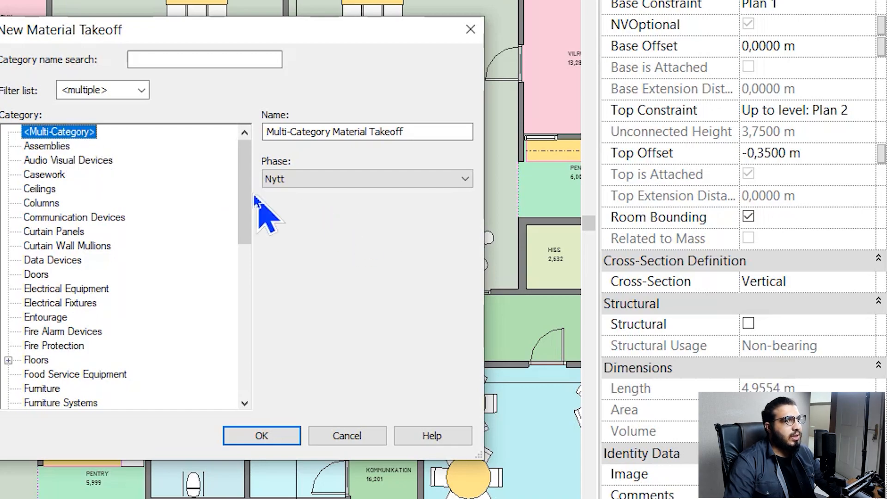
pyautogui.moveTo(439, 133); pyautogui.dragTo(86, 129)
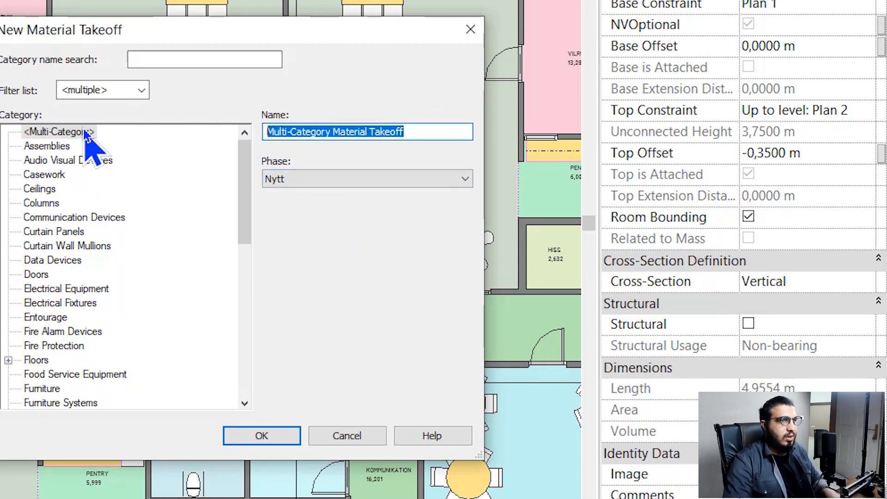
pyautogui.write('CONCRETE SCHEDULE')
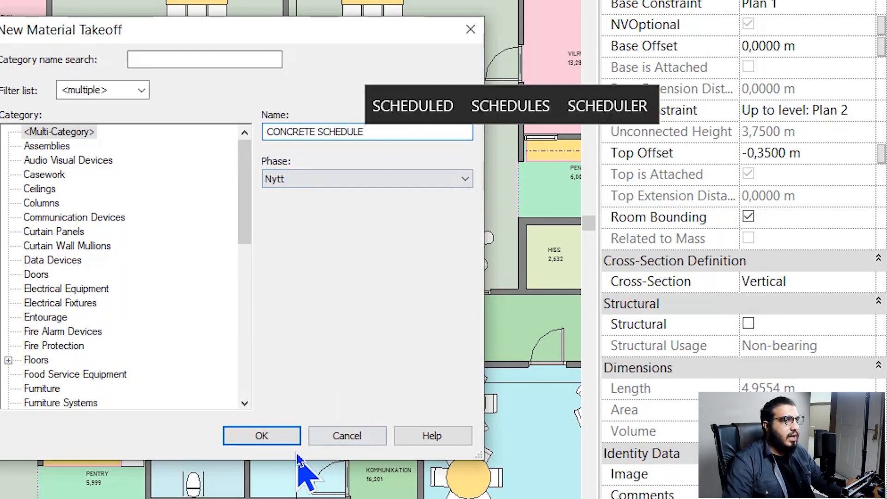
pyautogui.click(281, 444)
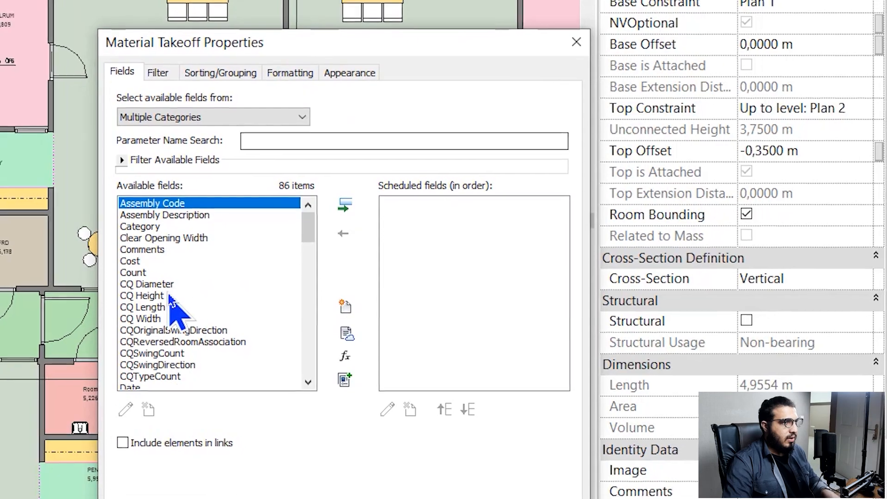
# Add the Family and Type, Material and Material: Area fields to the takeoff
pyautogui.moveTo(172, 146); pyautogui.dragTo(173, 139)
pyautogui.press('f')
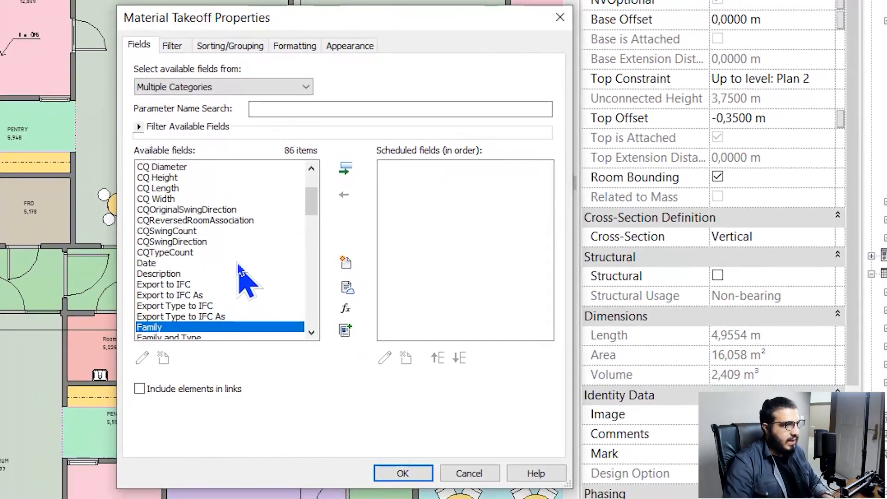
pyautogui.scroll(-1, 237, 263)
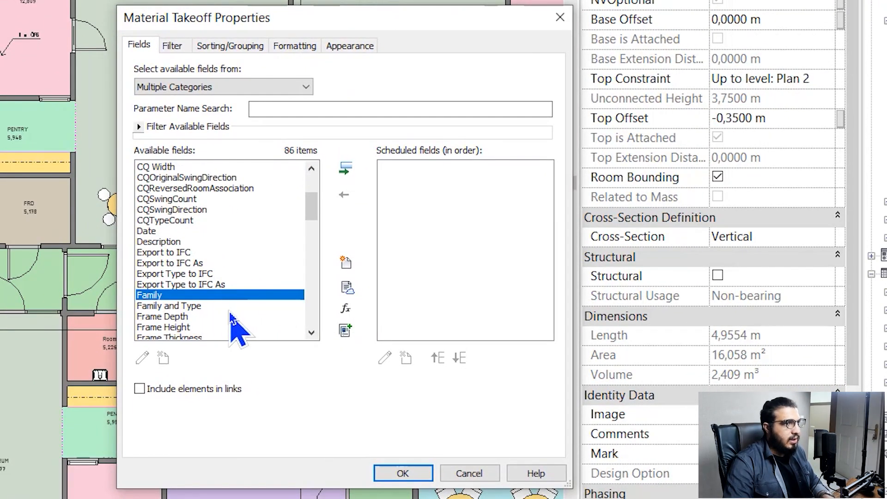
pyautogui.click(229, 307)
pyautogui.click(346, 169)
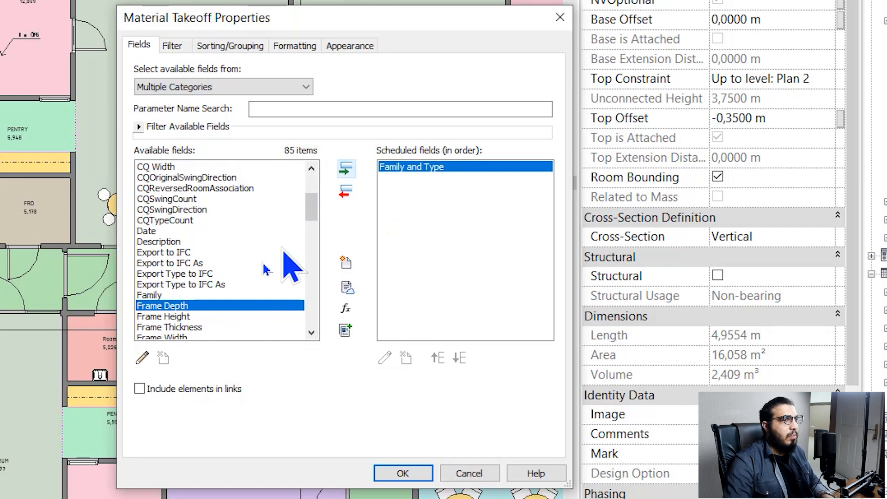
pyautogui.click(185, 263)
pyautogui.press('m')
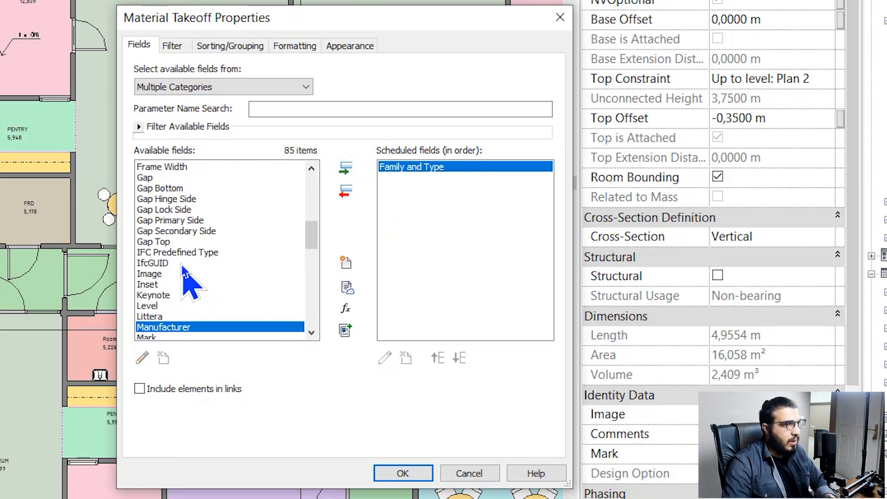
pyautogui.scroll(-1, 204, 267)
pyautogui.scroll(-1, 227, 312)
pyautogui.click(217, 285)
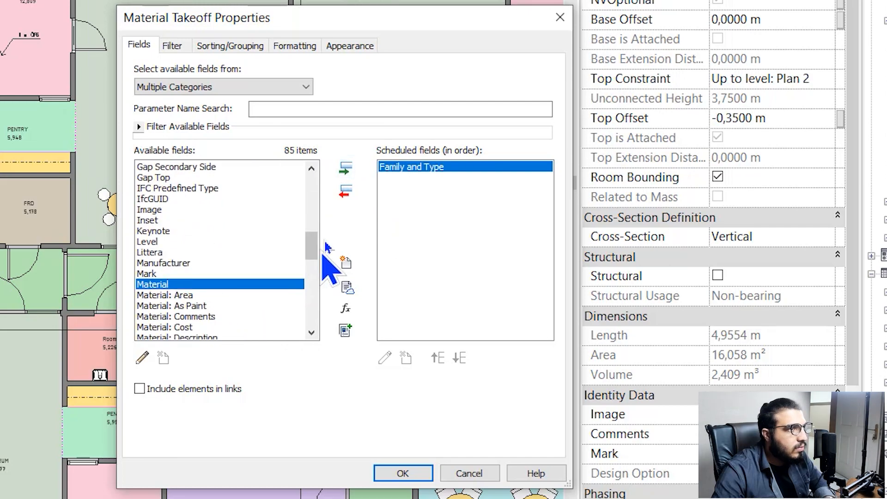
pyautogui.click(351, 168)
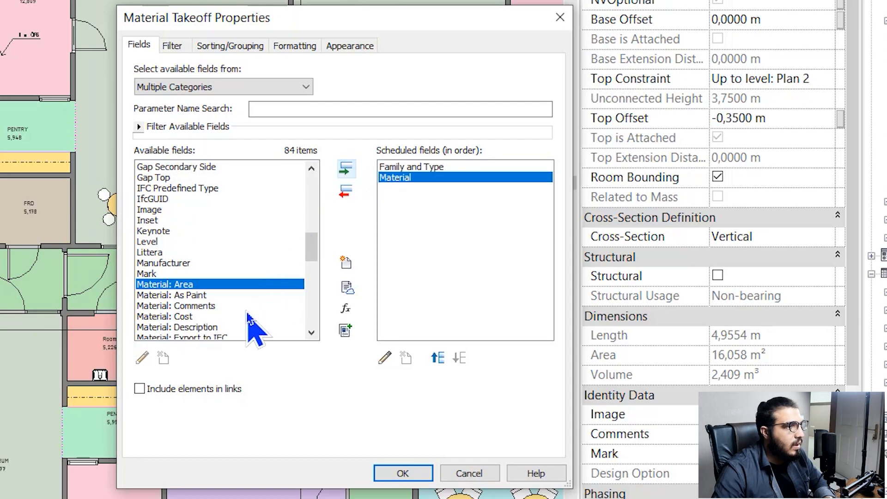
pyautogui.click(346, 168)
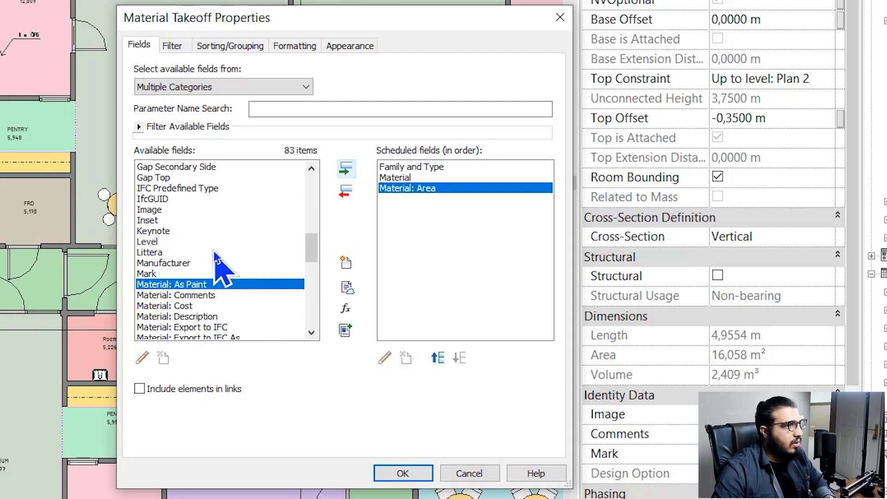
# Add the Material: Cost and Material: Volume fields and confirm the field list
pyautogui.scroll(-1, 257, 296)
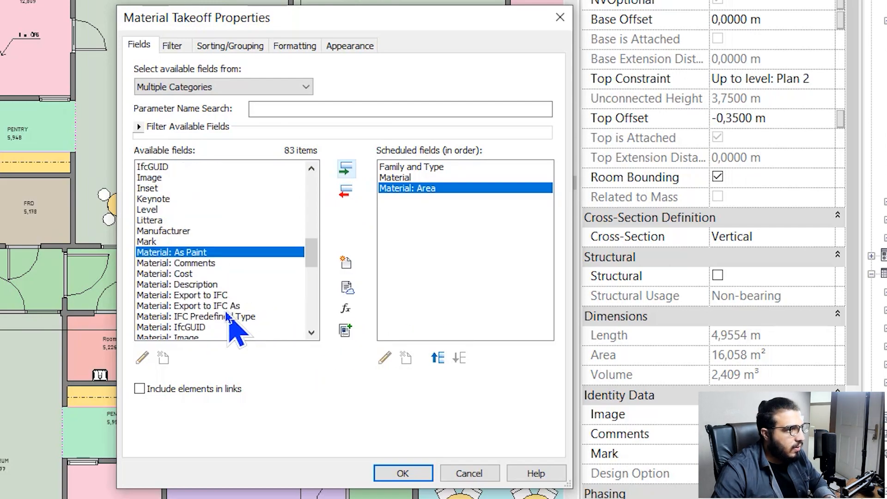
pyautogui.click(203, 273)
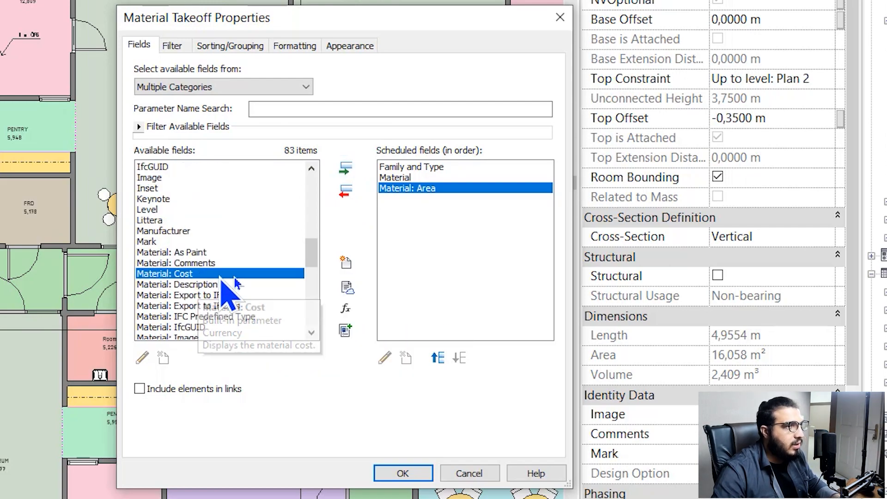
pyautogui.click(342, 168)
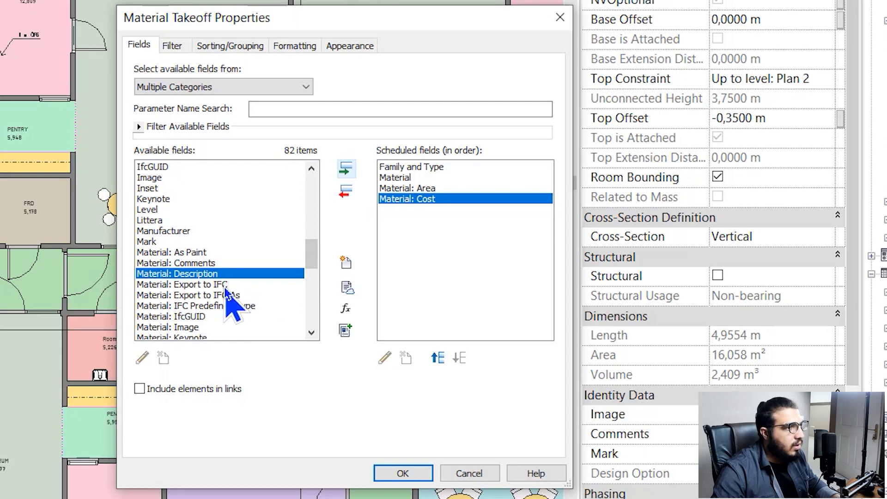
pyautogui.scroll(-1, 224, 287)
pyautogui.scroll(-1, 224, 288)
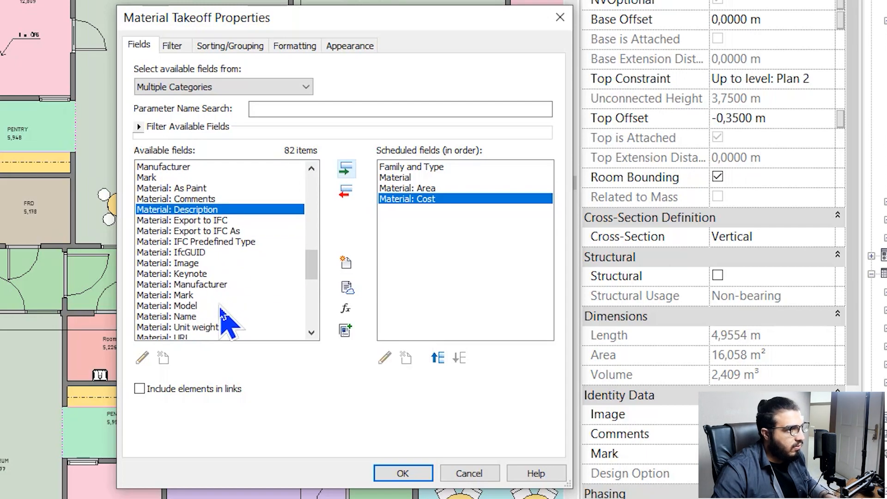
pyautogui.scroll(-1, 227, 280)
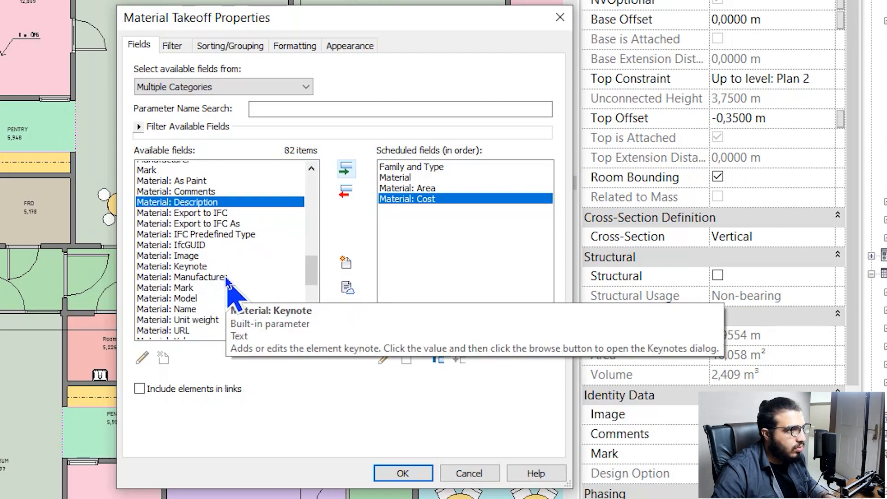
pyautogui.scroll(-1, 218, 284)
pyautogui.click(205, 306)
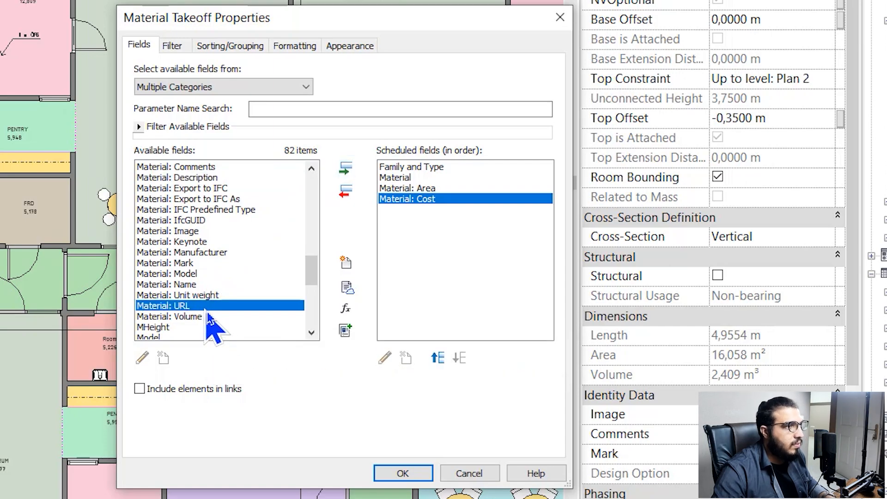
pyautogui.click(207, 316)
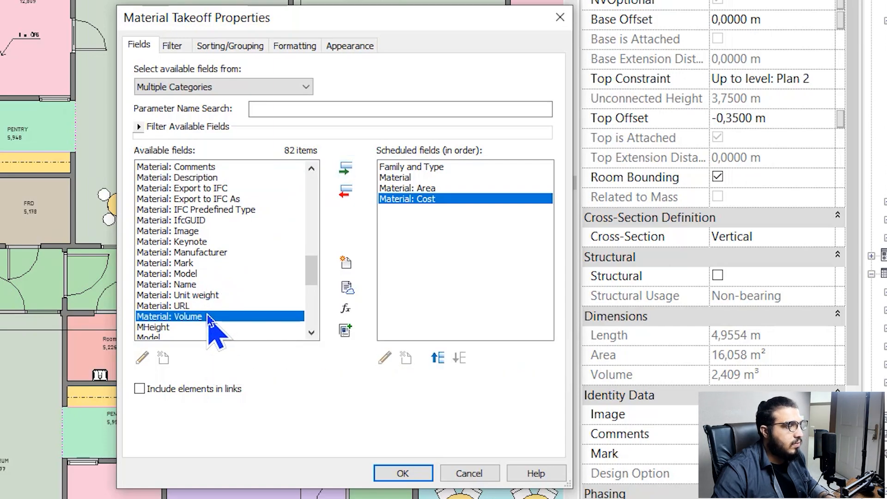
pyautogui.click(344, 172)
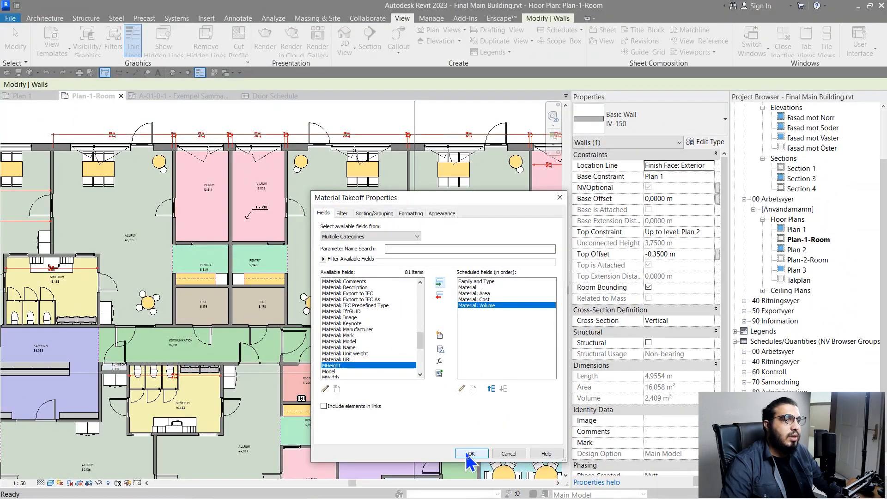
pyautogui.click(470, 454)
# Delete the empty Material column from the schedule
pyautogui.click(247, 195)
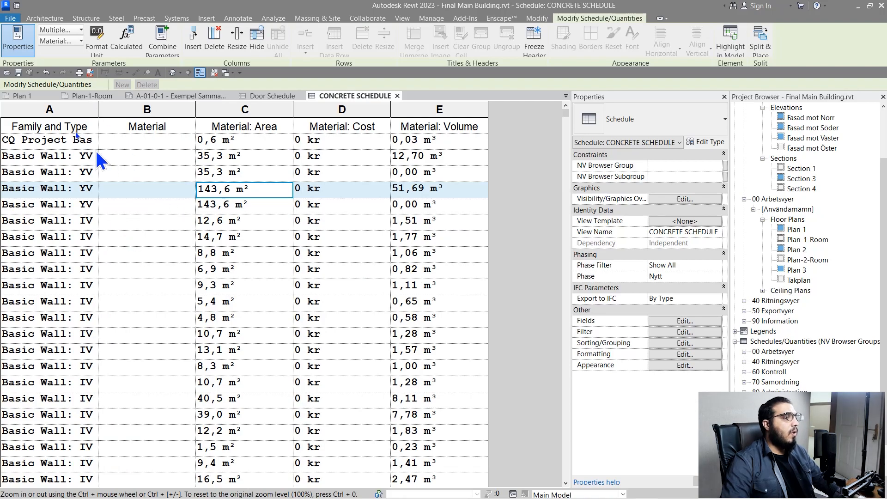
pyautogui.click(121, 111)
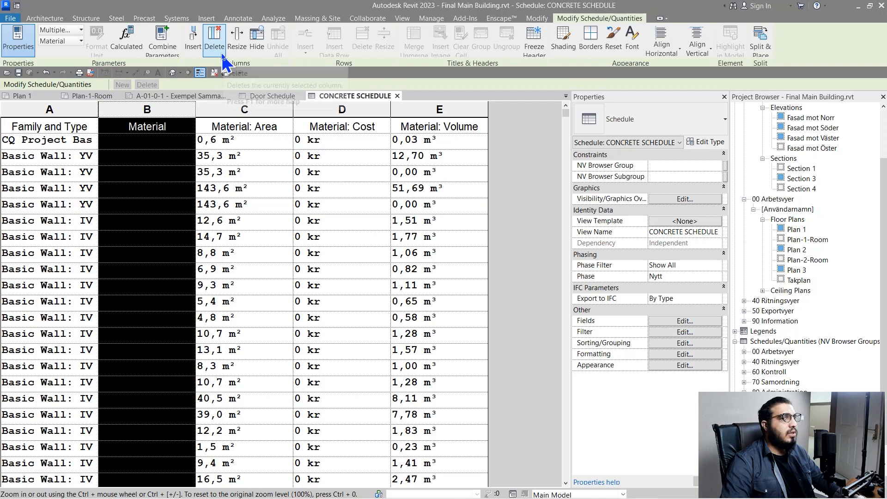
pyautogui.click(214, 38)
# Add the Material: Name field and move it to the first column position
pyautogui.click(683, 322)
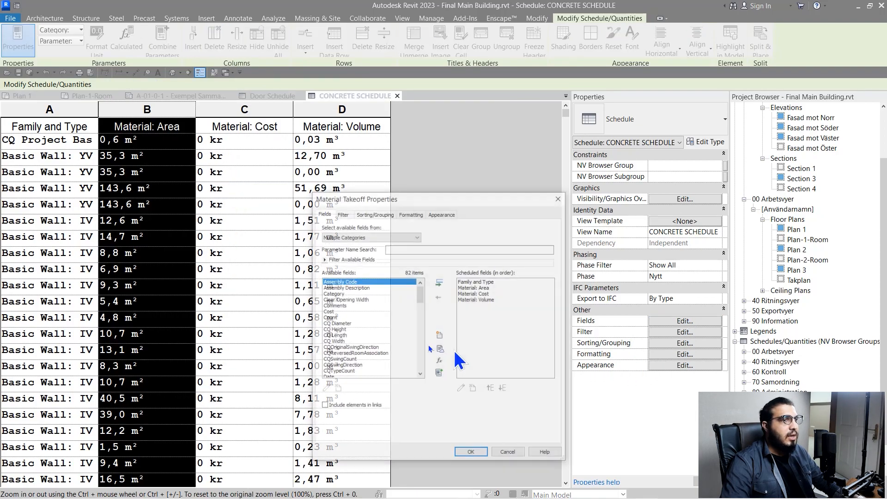
pyautogui.click(342, 330)
pyautogui.press('m')
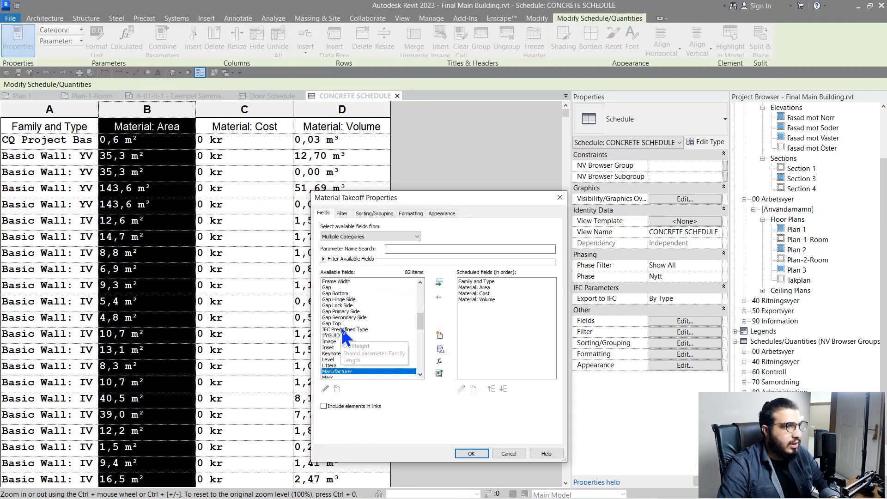
pyautogui.scroll(-4, 343, 329)
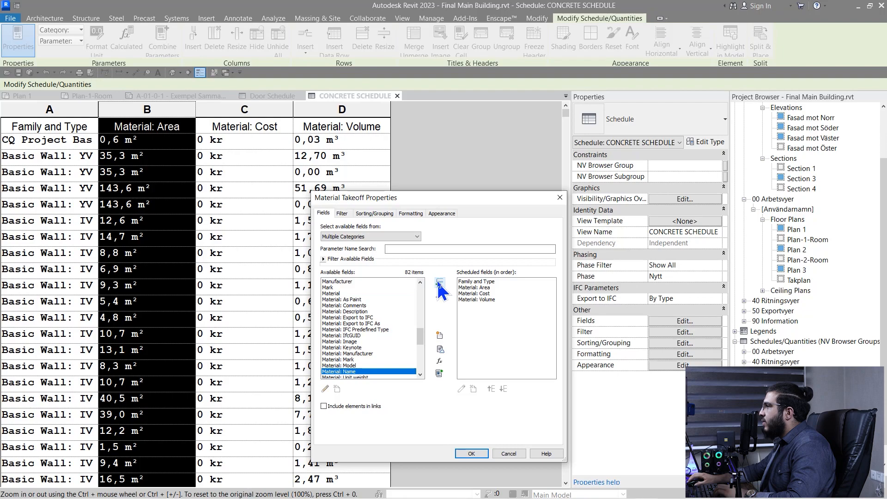
pyautogui.click(439, 284)
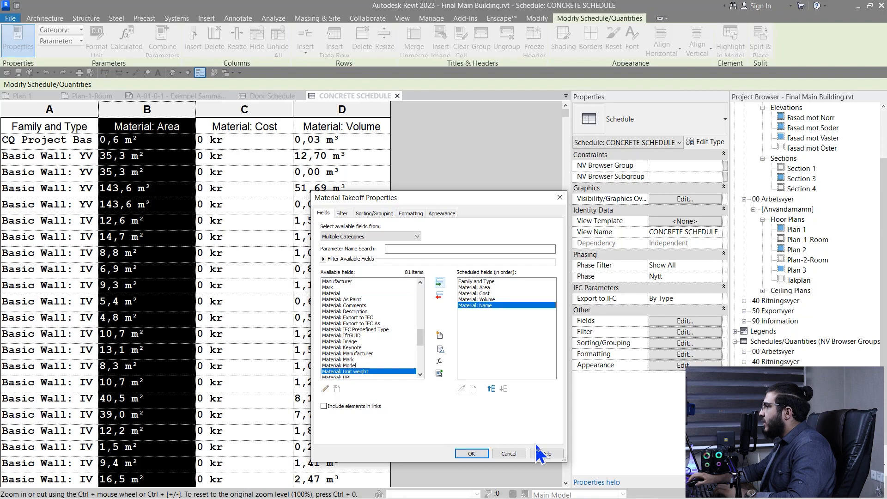
pyautogui.click(491, 389)
pyautogui.click(491, 389)
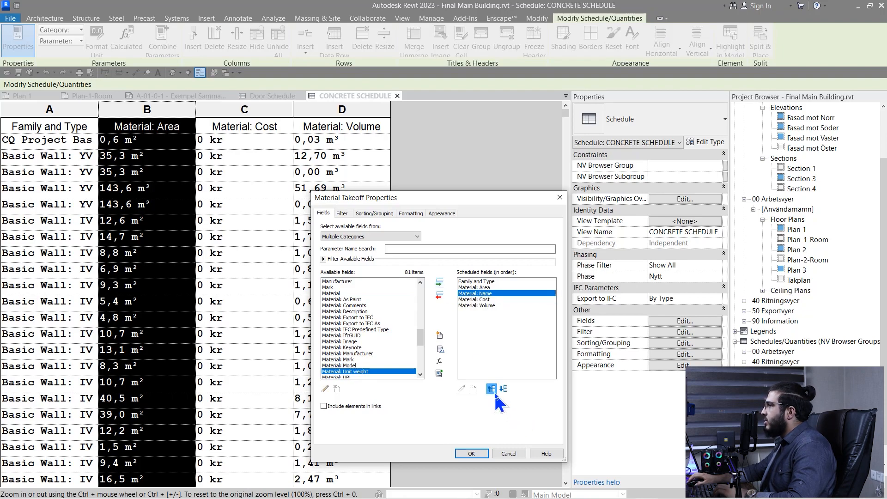
pyautogui.click(491, 389)
pyautogui.click(492, 389)
pyautogui.click(471, 454)
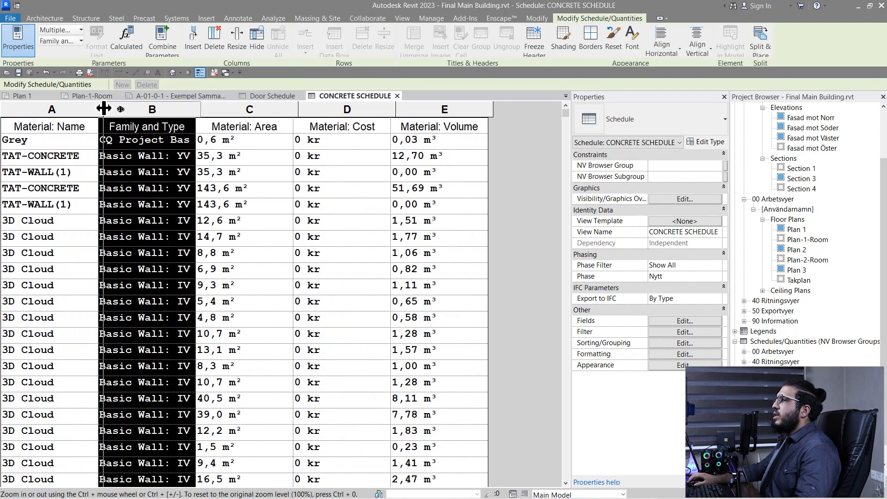
# Widen columns A and B so full material and wall type names show, and open the filter settings
pyautogui.moveTo(103, 109); pyautogui.dragTo(137, 109)
pyautogui.click(106, 157)
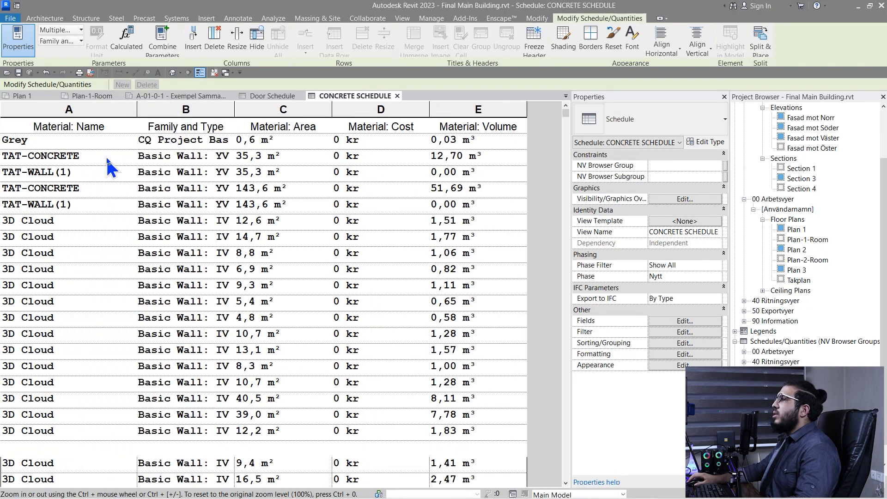
pyautogui.doubleClick(236, 109)
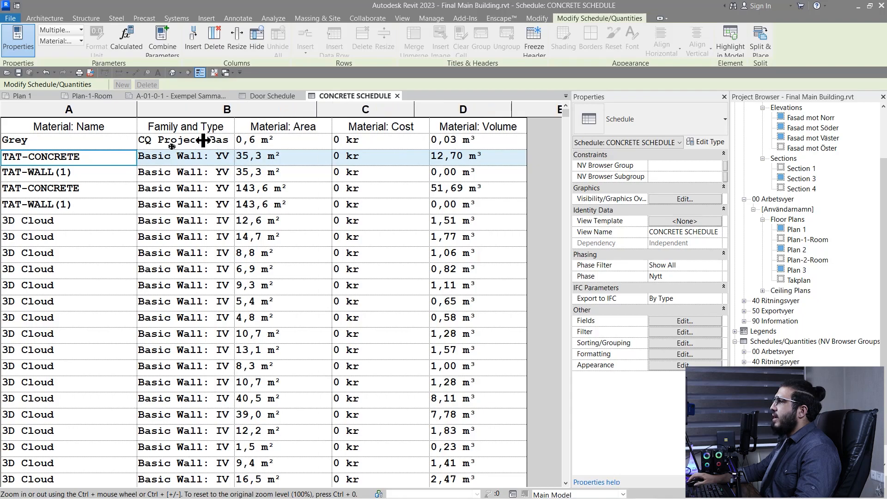
pyautogui.moveTo(138, 115); pyautogui.dragTo(170, 118)
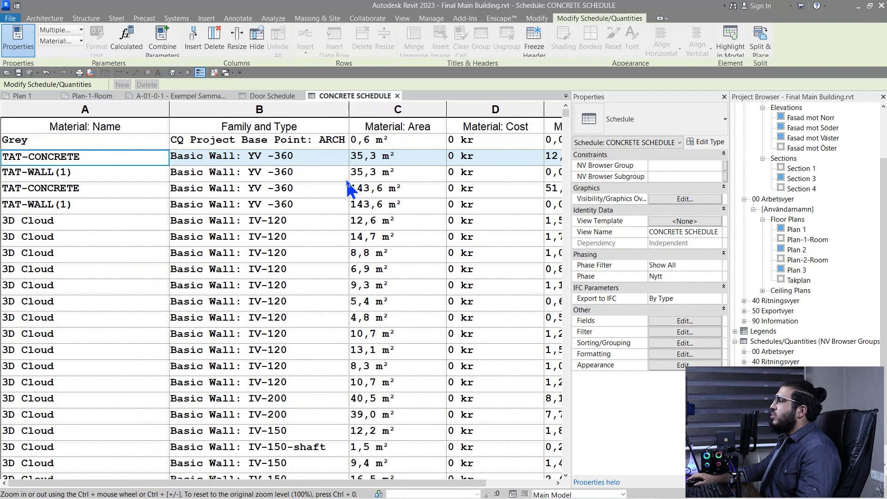
pyautogui.keyDown('ctrl'); pyautogui.scroll(-1, 350, 188); pyautogui.keyUp('ctrl')
pyautogui.keyDown('ctrl'); pyautogui.scroll(-1, 202, 204); pyautogui.keyUp('ctrl')
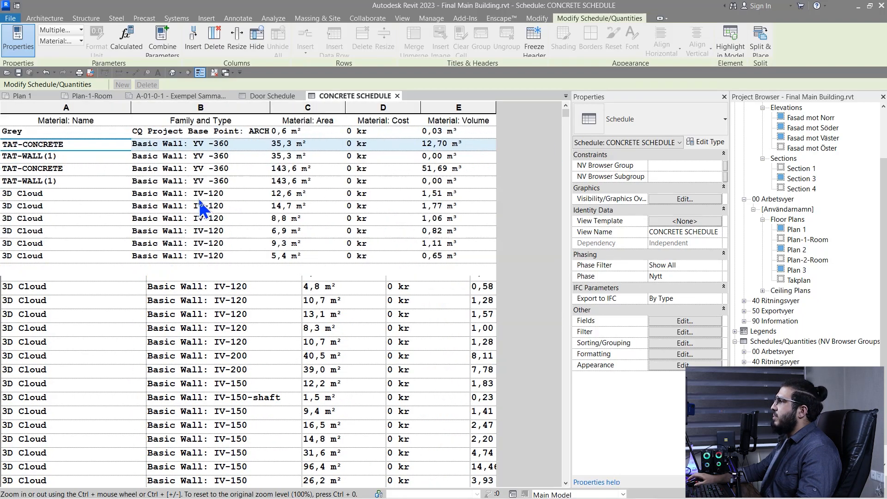
pyautogui.click(680, 333)
# Set the schedule filter to Material: Name equals TAT-CONCRETE and apply it
pyautogui.moveTo(413, 202); pyautogui.dragTo(366, 210)
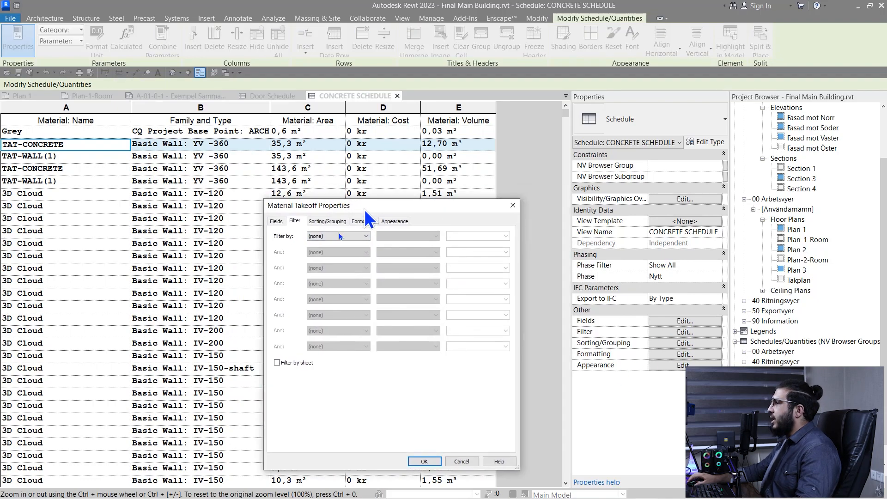
pyautogui.click(358, 237)
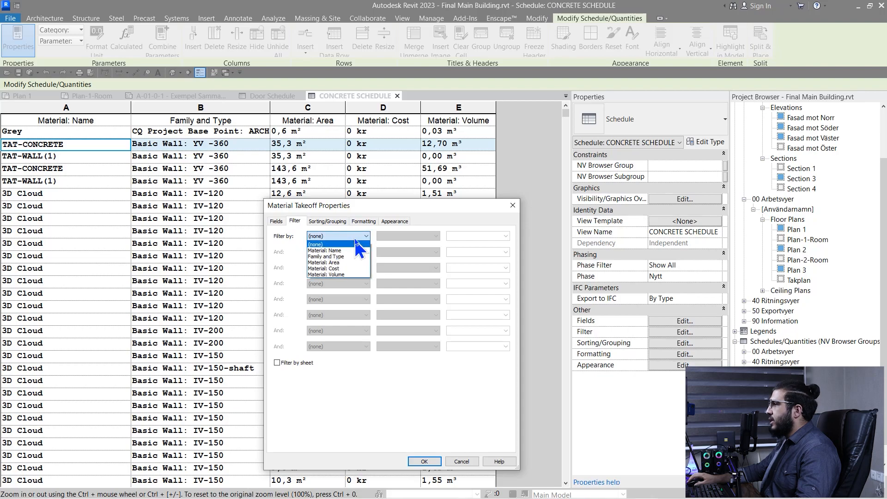
pyautogui.click(343, 251)
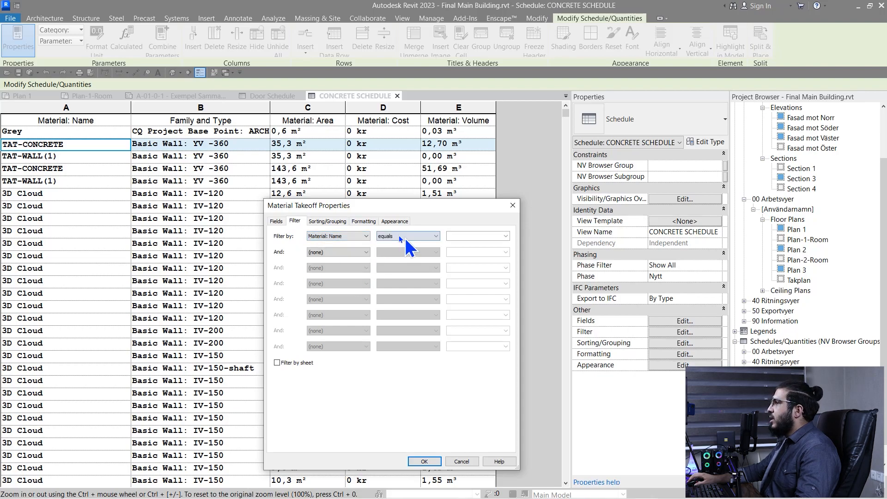
pyautogui.click(505, 238)
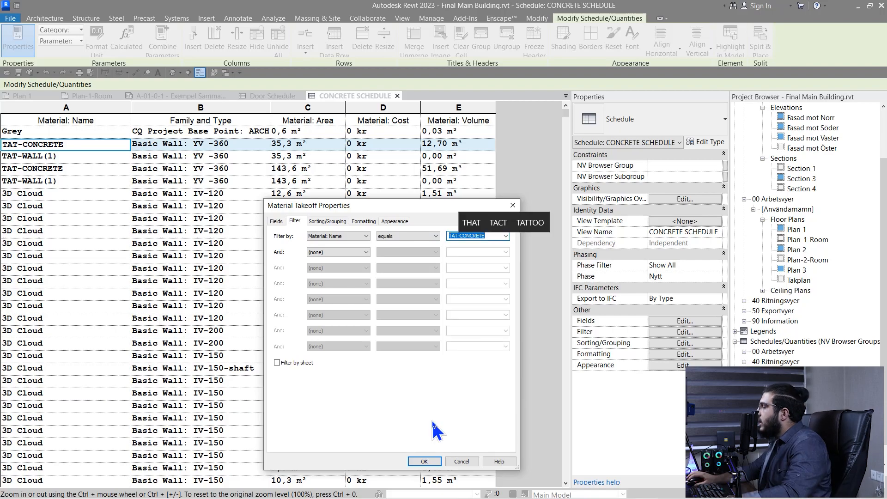
pyautogui.click(424, 461)
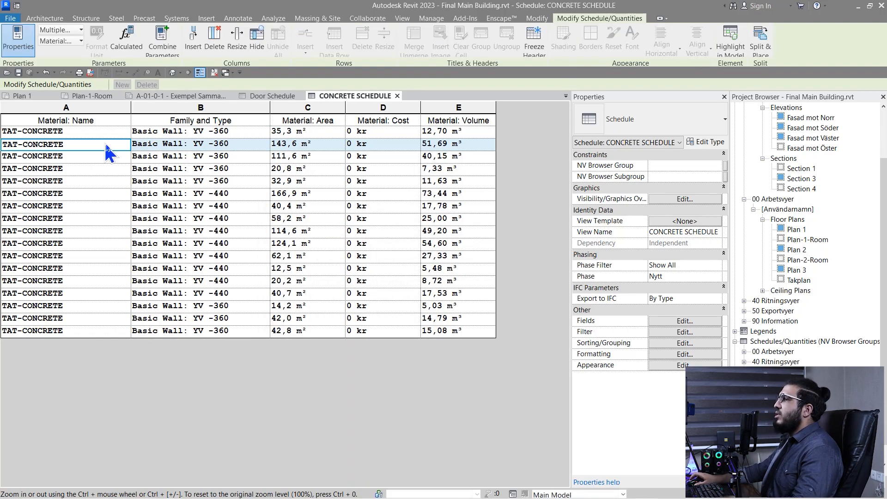
pyautogui.keyDown('ctrl'); pyautogui.scroll(2, 173, 284); pyautogui.keyUp('ctrl')
pyautogui.keyDown('ctrl'); pyautogui.scroll(-2, 172, 295); pyautogui.keyUp('ctrl')
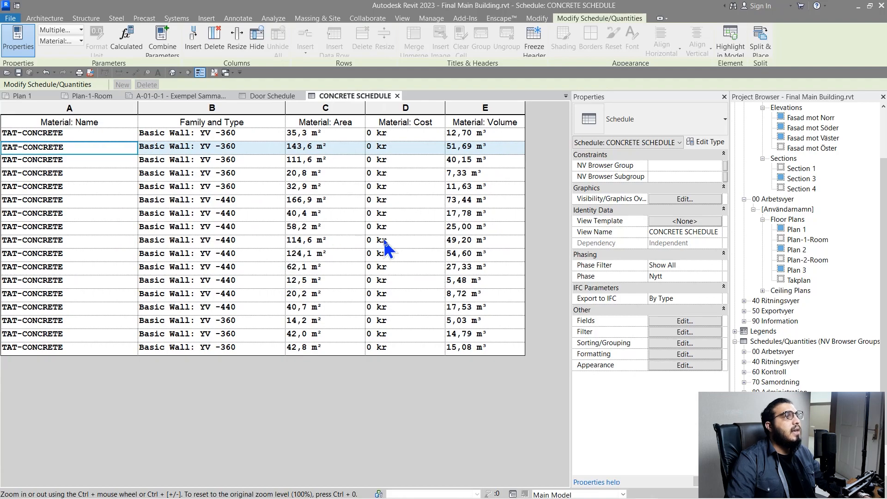
pyautogui.click(208, 228)
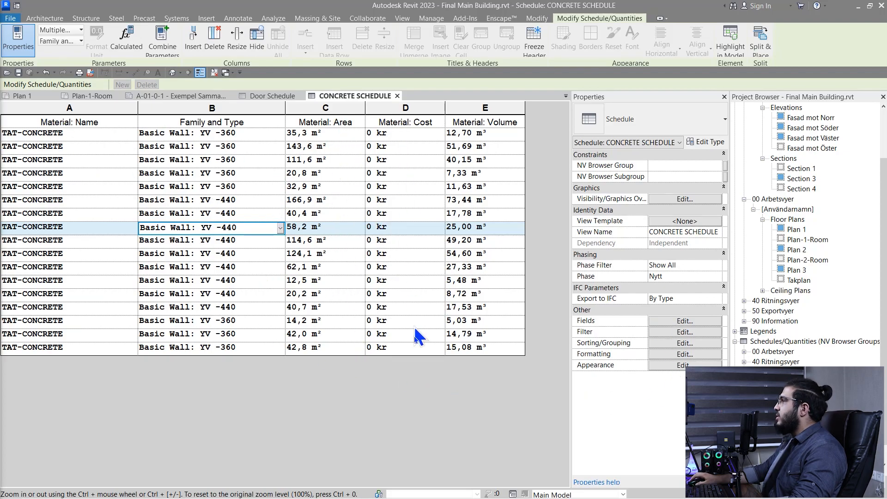
pyautogui.click(481, 109)
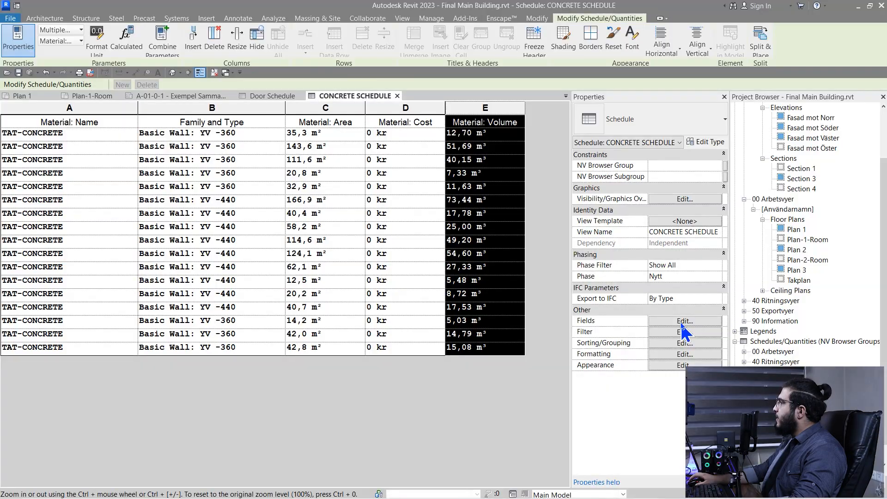
# Remove Material: Cost from the scheduled fields
pyautogui.click(683, 321)
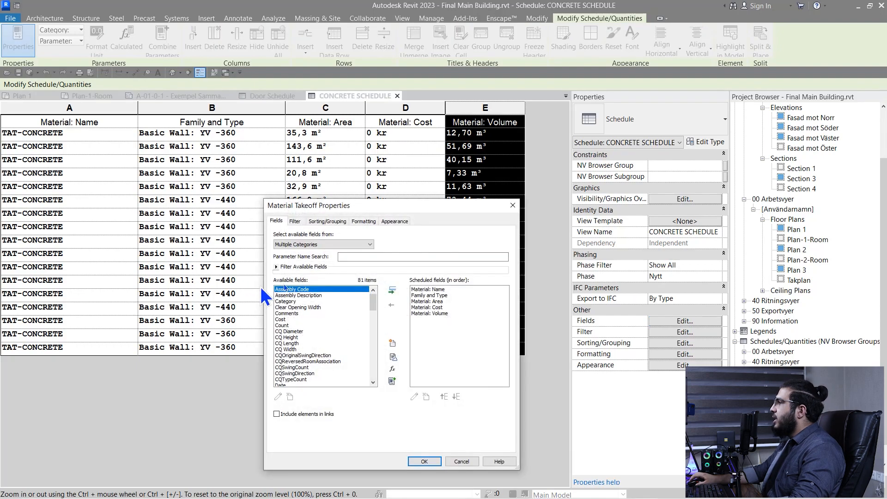
pyautogui.click(433, 308)
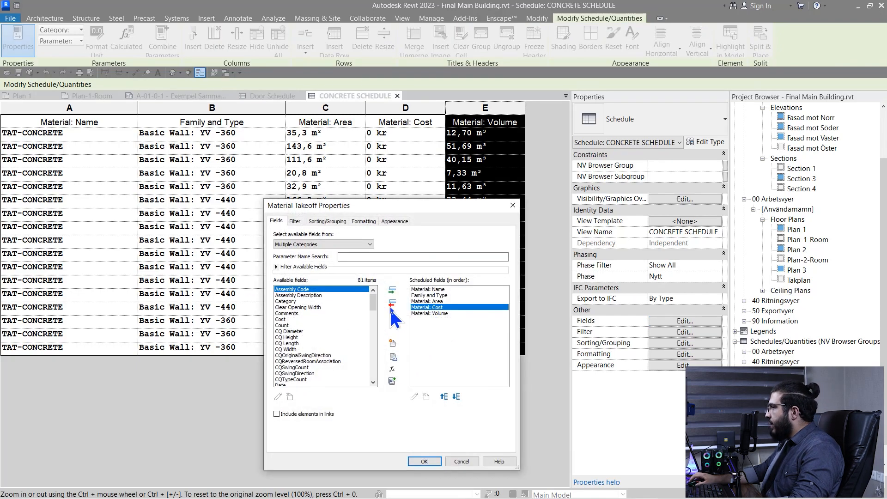
pyautogui.click(392, 305)
# Create a new parameter named 'Cost pe cubic meter' applied to all categories
pyautogui.click(392, 343)
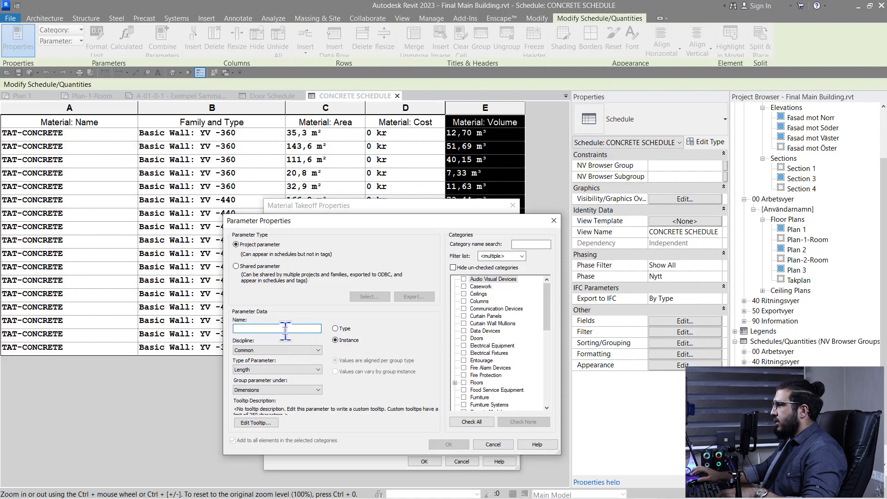
pyautogui.write('C')
pyautogui.write('ost pe cubic meter')
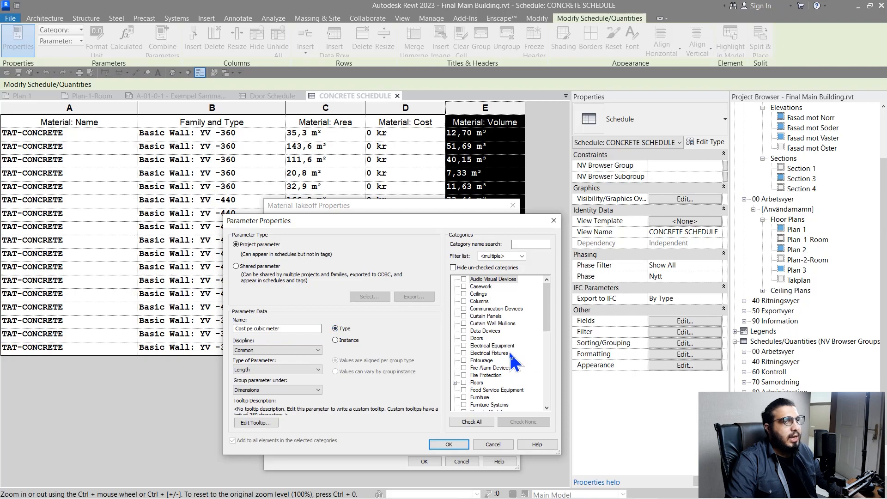
pyautogui.click(493, 324)
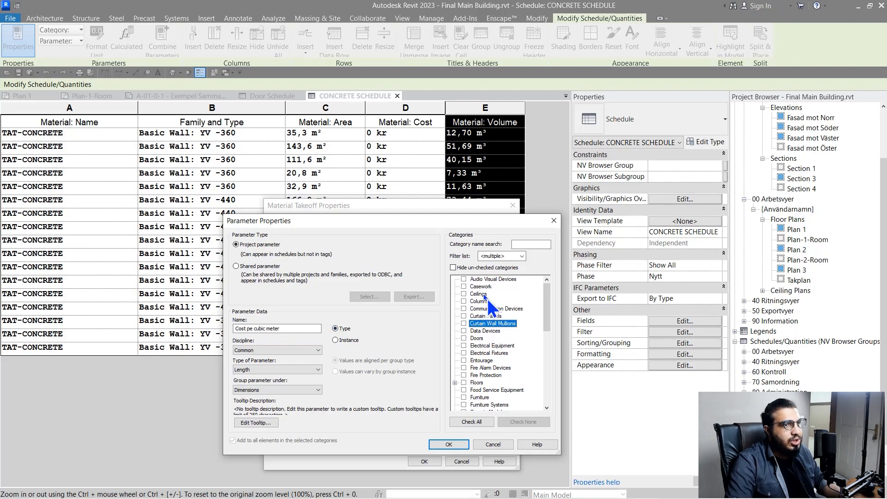
pyautogui.hotkey('ctrl', 'a')
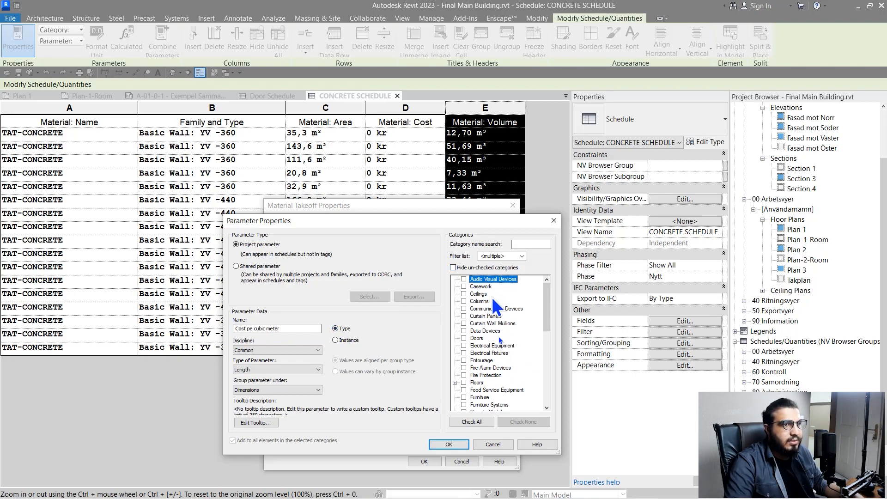
pyautogui.press('space')
pyautogui.click(449, 445)
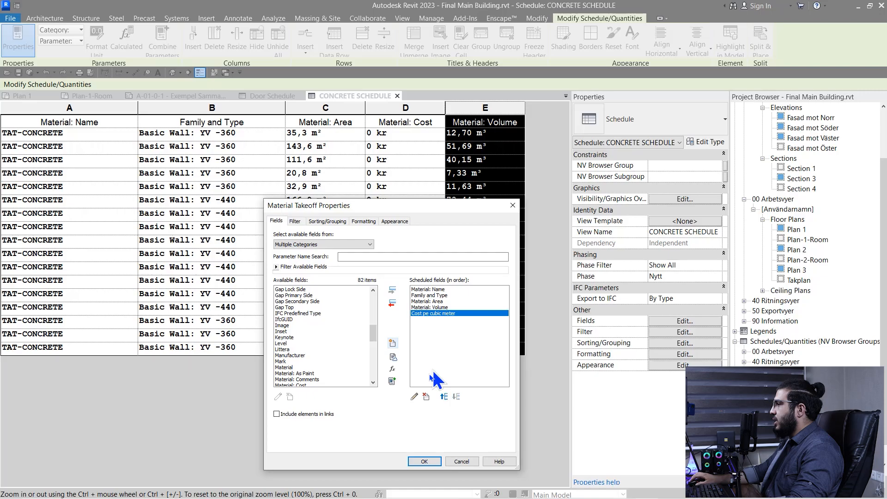
# Close the Cost pe cubic meter settings unchanged and remove it from scheduled fields
pyautogui.click(415, 397)
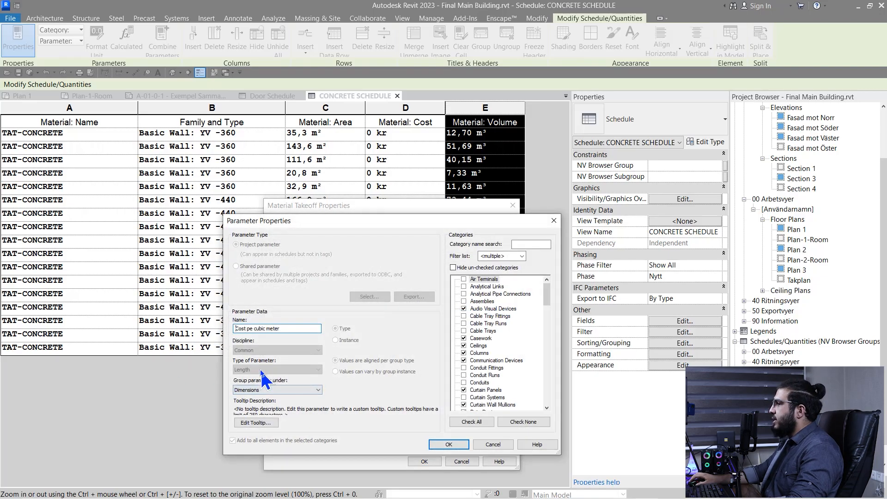
pyautogui.moveTo(302, 329); pyautogui.dragTo(198, 329)
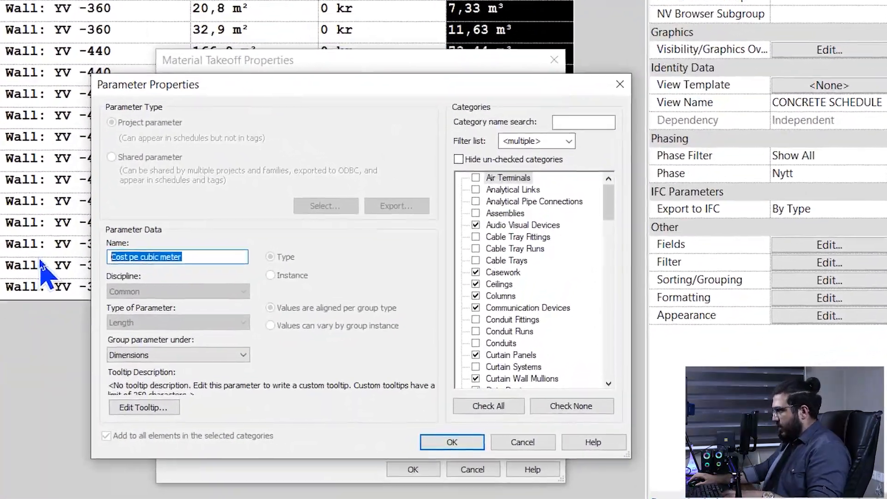
pyautogui.press('BackSpace')
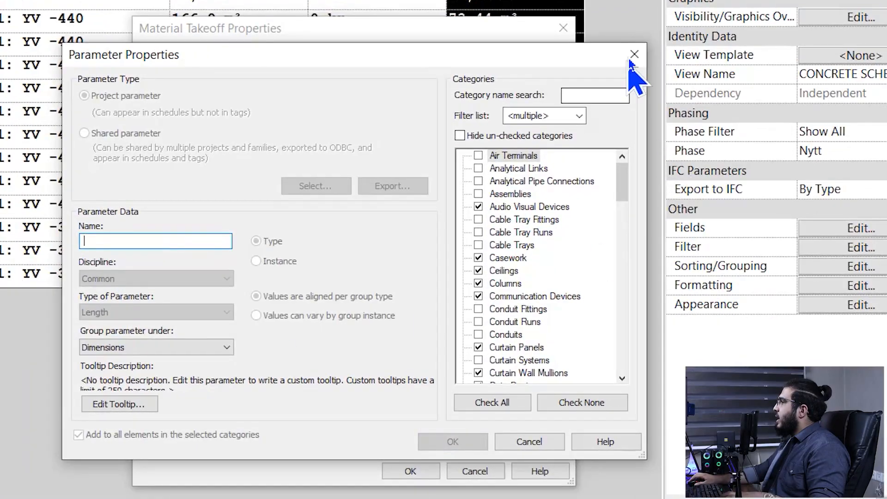
pyautogui.click(600, 126)
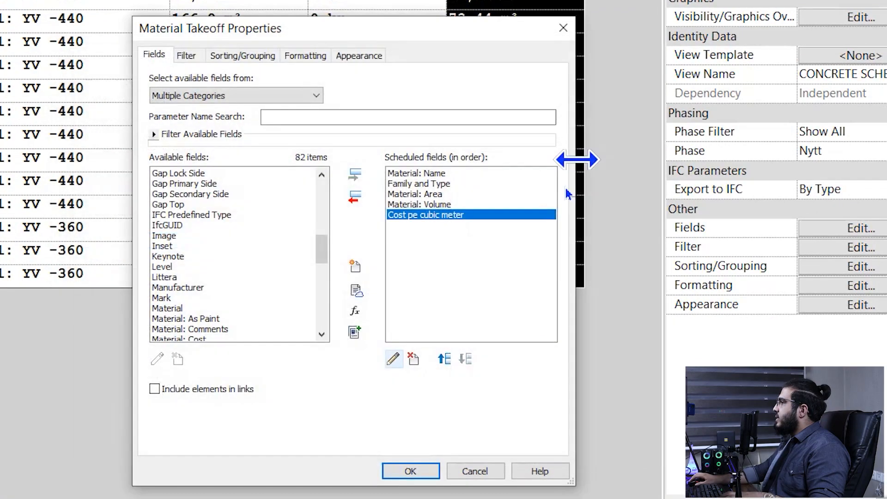
pyautogui.click(355, 197)
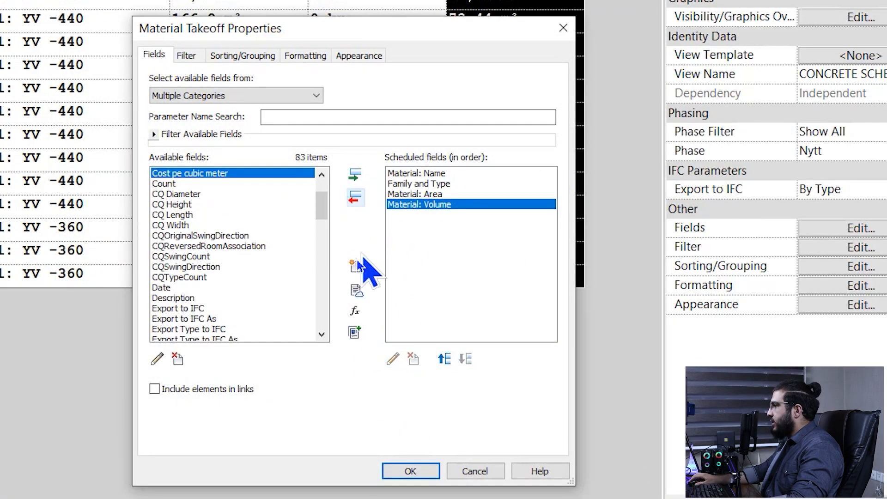
# Tick all categories down to Walls and make the cost parameter a Currency type parameter
pyautogui.click(355, 330)
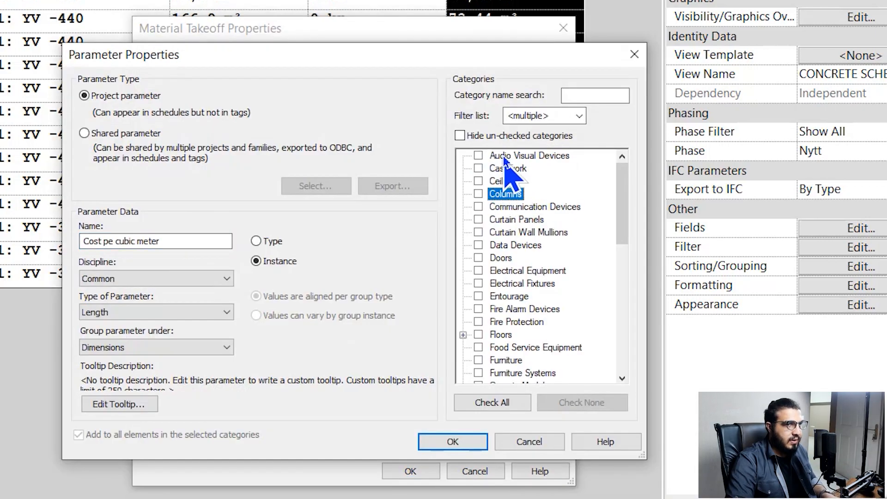
pyautogui.scroll(-10, 510, 299)
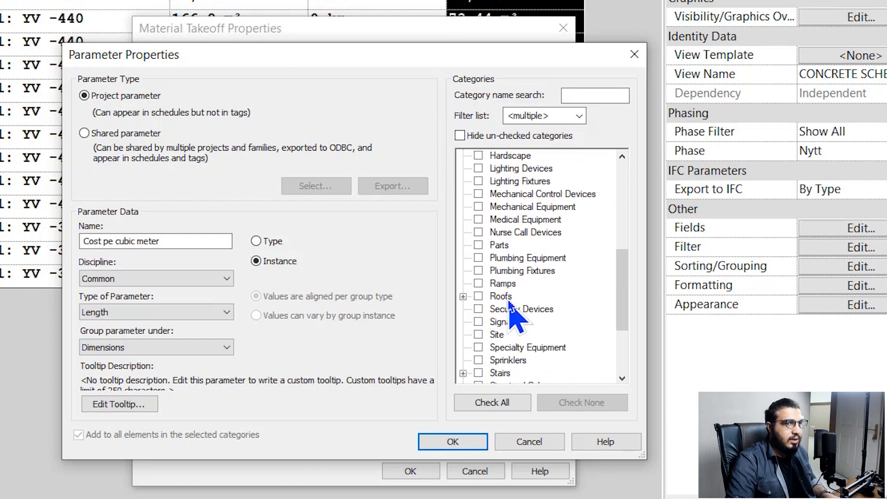
pyautogui.keyDown('shift'); pyautogui.click(496, 363); pyautogui.keyUp('shift')
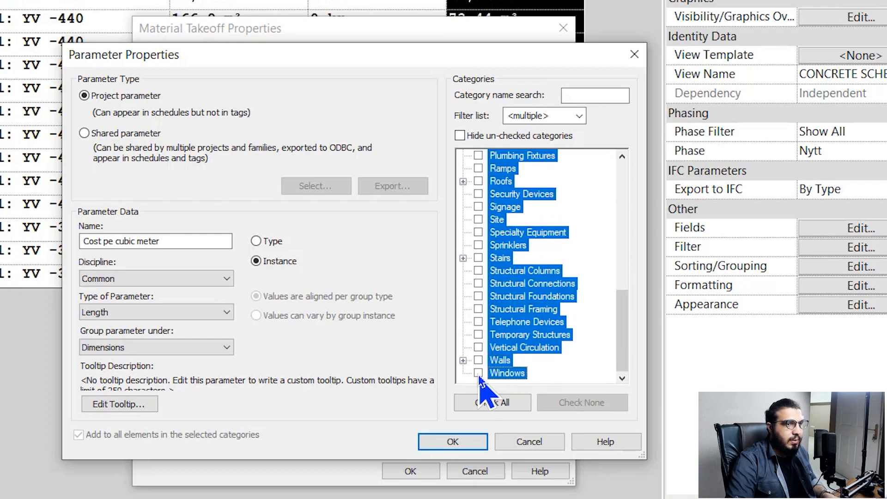
pyautogui.click(478, 374)
pyautogui.click(167, 311)
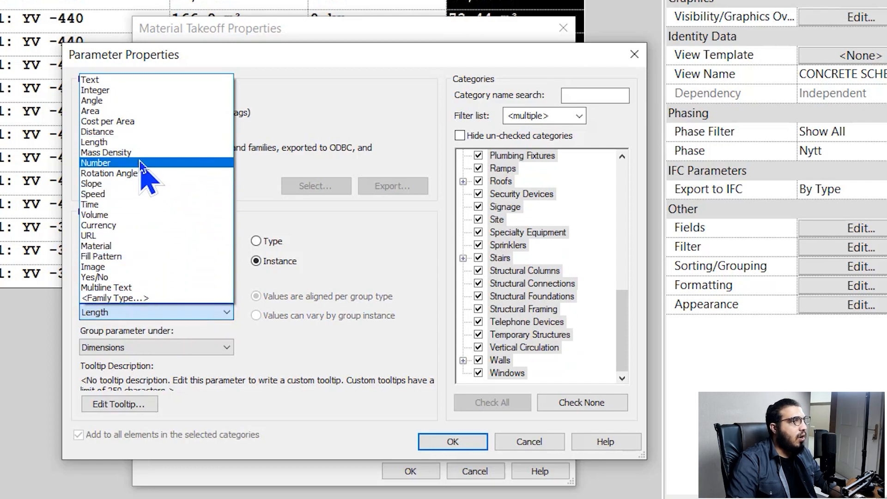
pyautogui.click(139, 162)
pyautogui.click(149, 312)
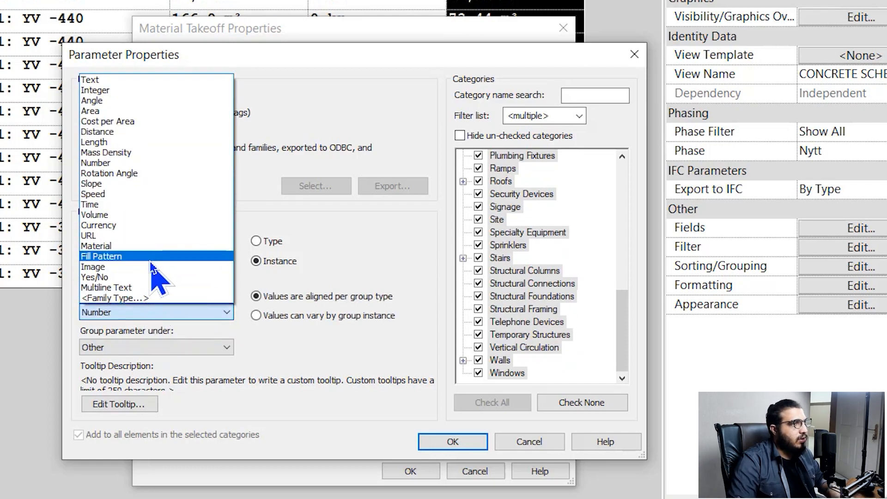
pyautogui.press('c')
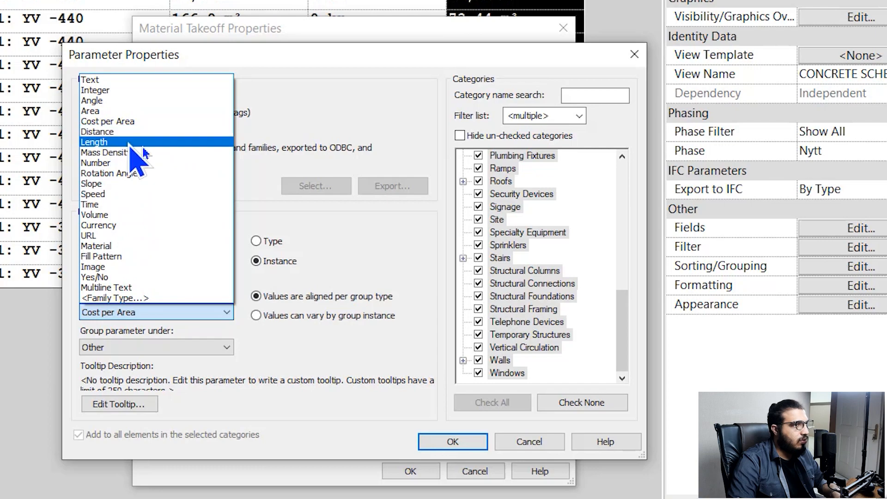
pyautogui.click(147, 225)
pyautogui.click(263, 244)
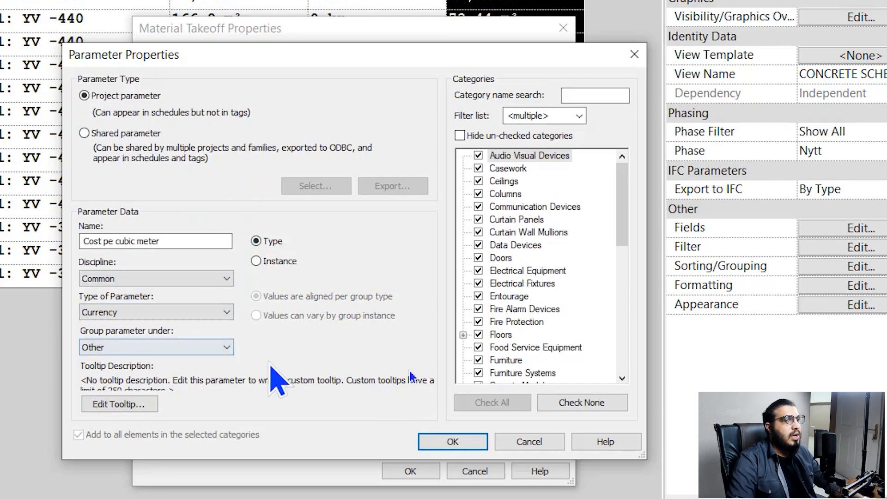
pyautogui.click(446, 441)
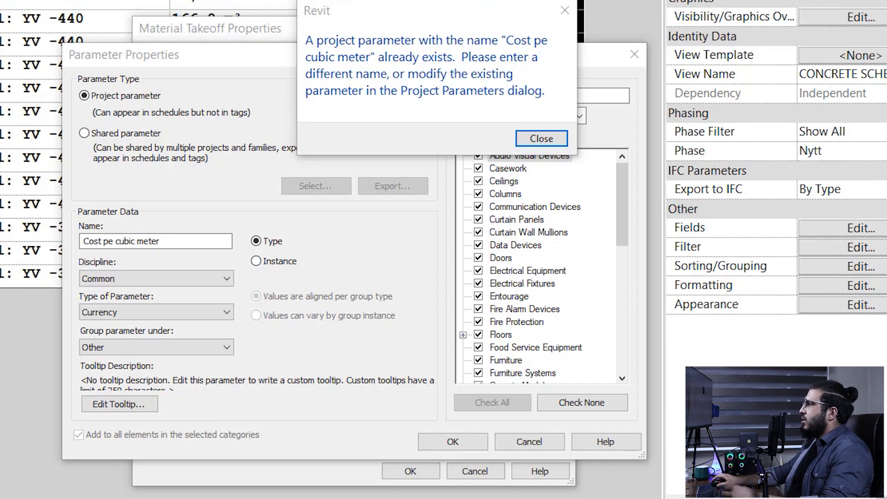
# Resolve the duplicate-name warning by renaming the parameter 'Cost pe cubic meter2'
pyautogui.click(527, 141)
pyautogui.click(198, 240)
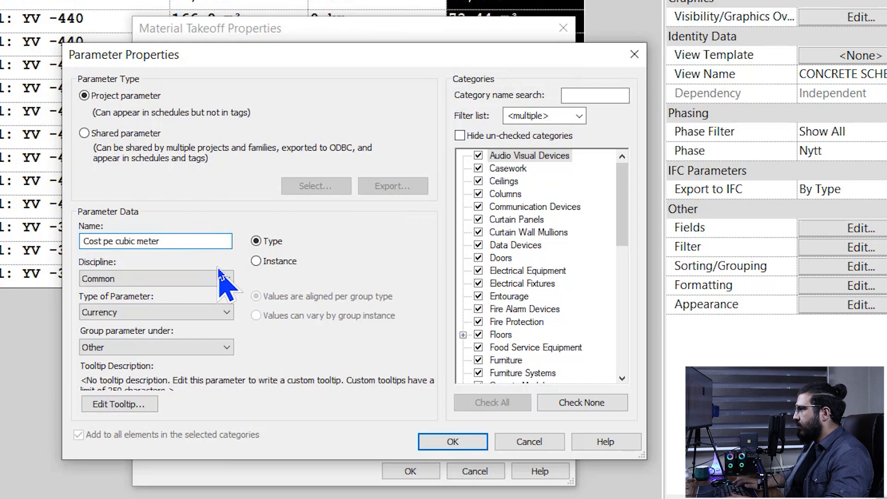
pyautogui.write('2')
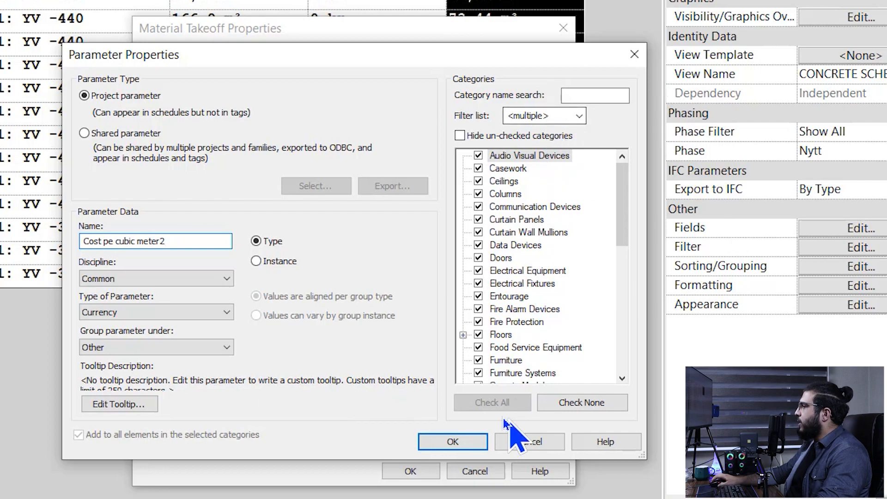
pyautogui.click(458, 445)
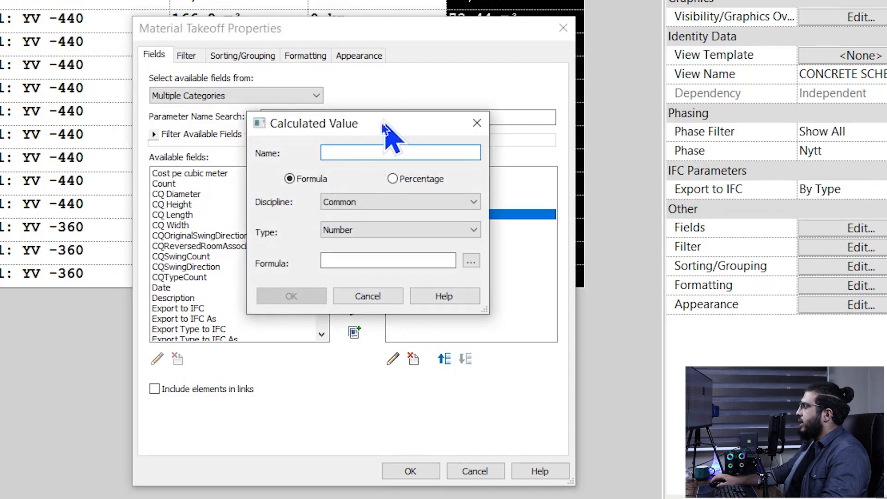
# Create a Currency calculated field 'Total cost' with formula Material: Volume * Cost pe cubic meter2
pyautogui.moveTo(382, 129); pyautogui.dragTo(177, 237)
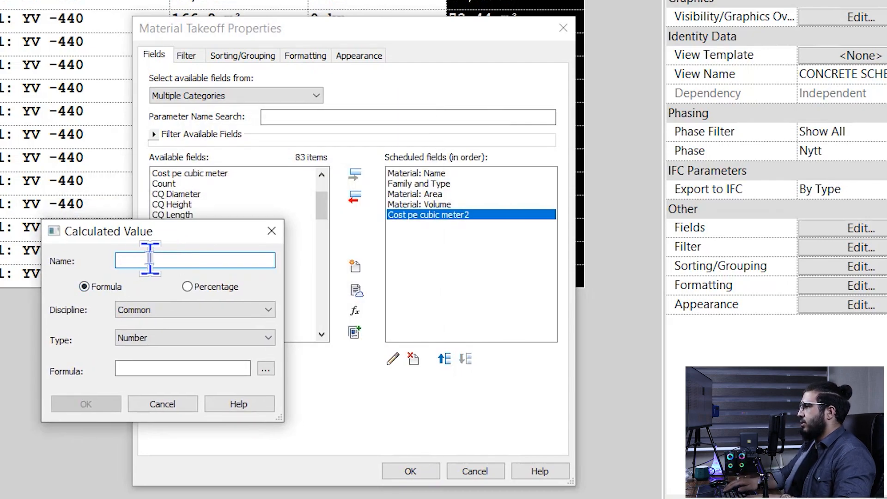
pyautogui.write('a')
pyautogui.press('BackSpace')
pyautogui.write('T')
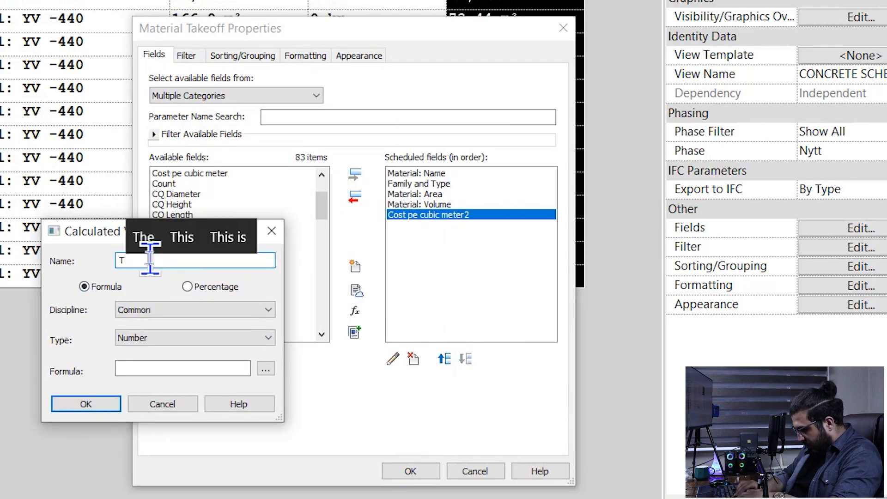
pyautogui.write('otal cost')
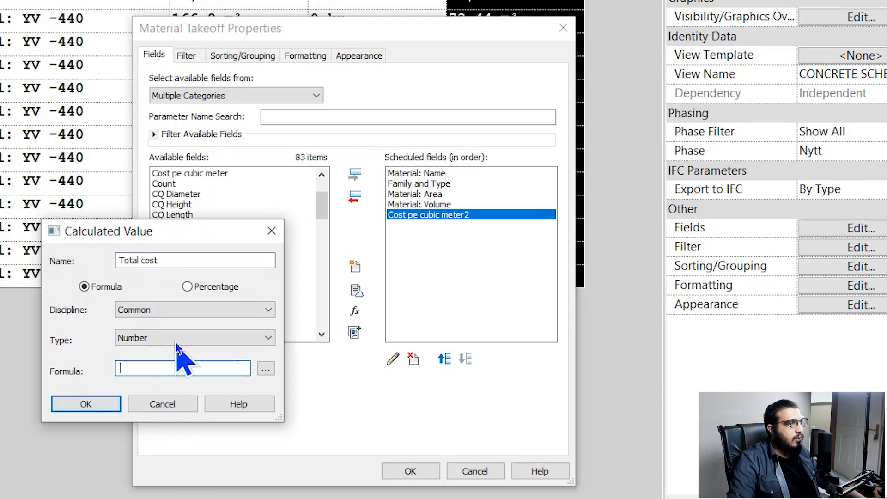
pyautogui.click(175, 341)
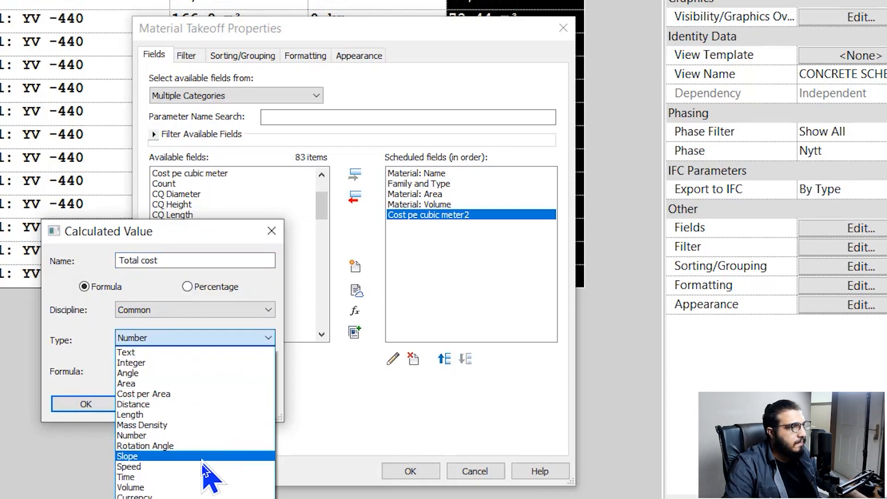
pyautogui.click(204, 496)
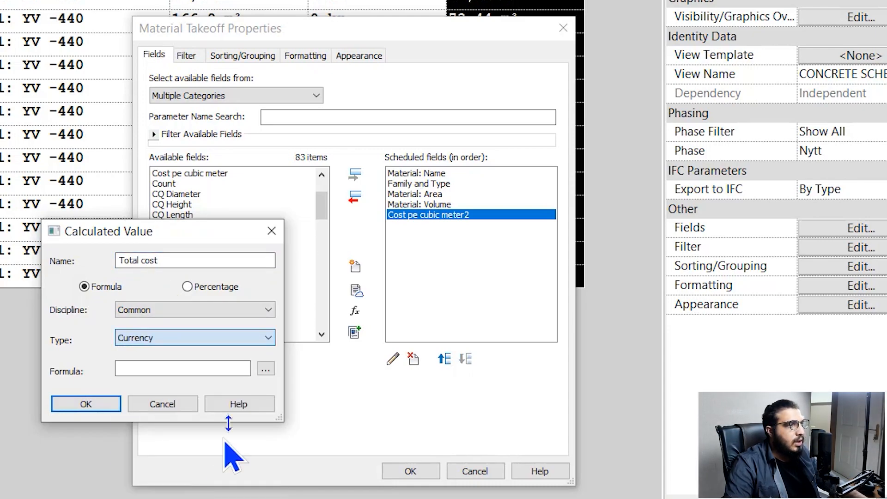
pyautogui.click(273, 369)
pyautogui.click(141, 280)
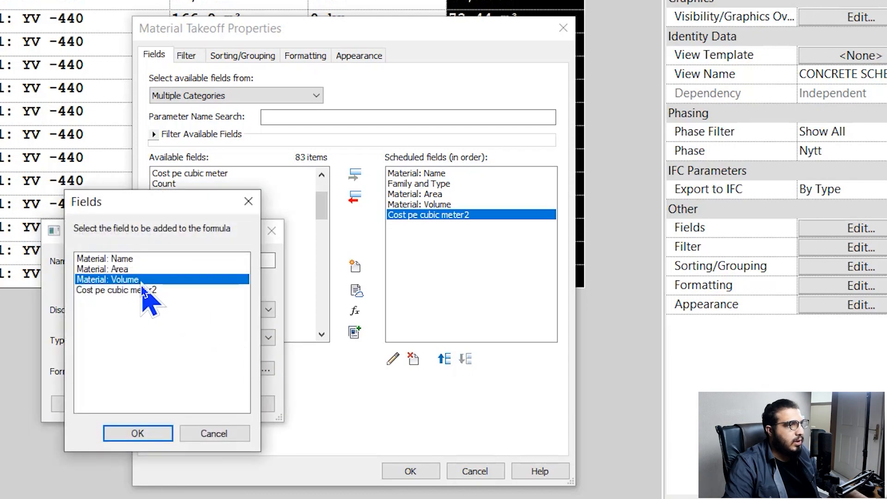
pyautogui.click(145, 432)
pyautogui.write('*')
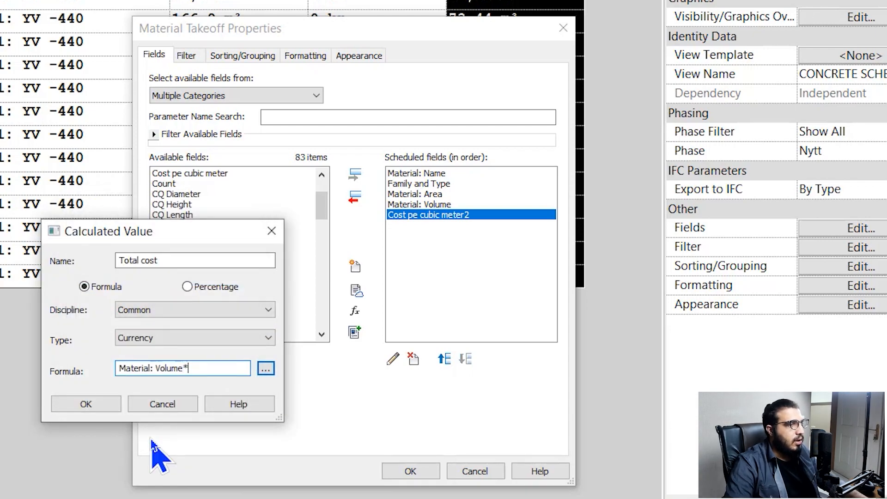
pyautogui.click(262, 369)
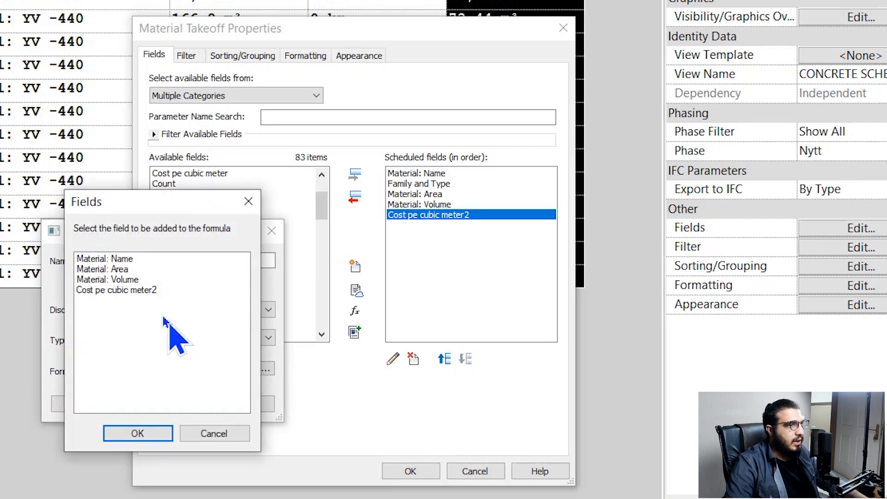
pyautogui.click(138, 290)
pyautogui.click(150, 432)
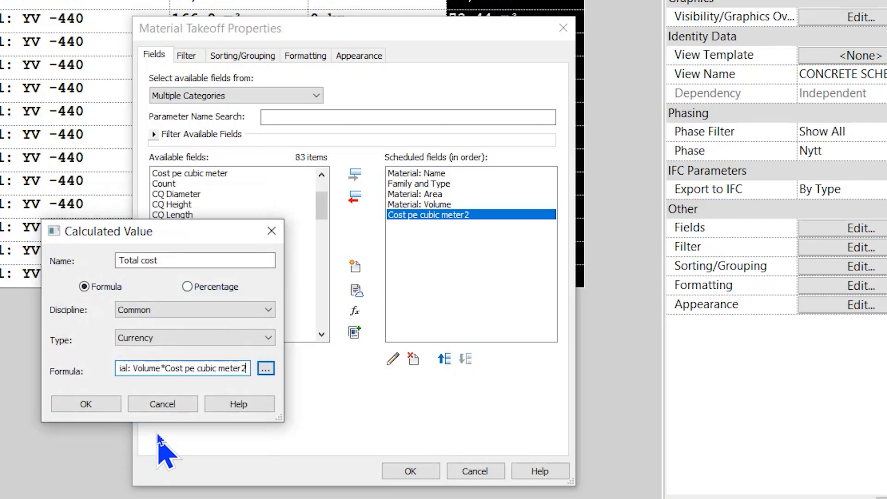
pyautogui.click(107, 410)
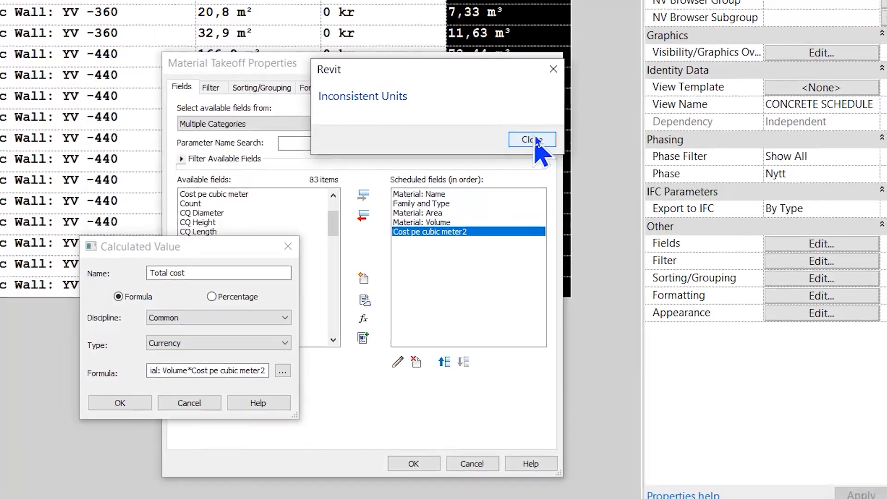
pyautogui.click(536, 131)
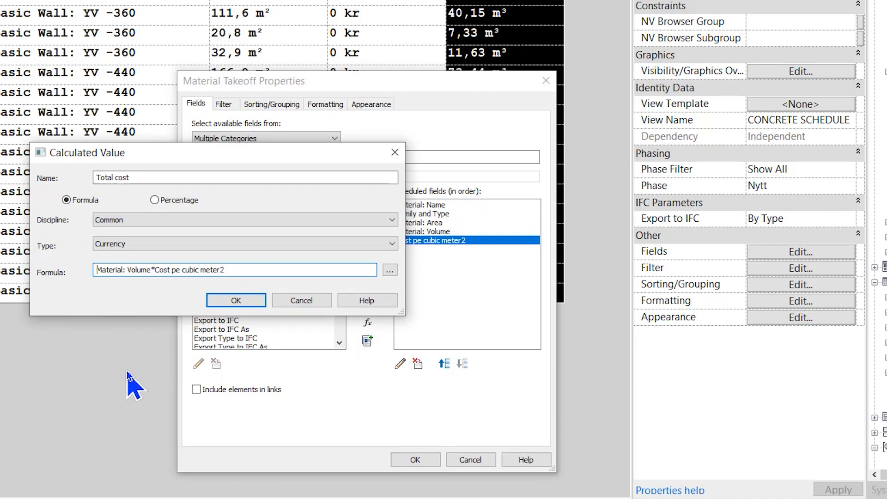
# Correct the Total cost formula to (Material: Volume/1m)*Cost pe cubic meter2 and apply
pyautogui.write('(')
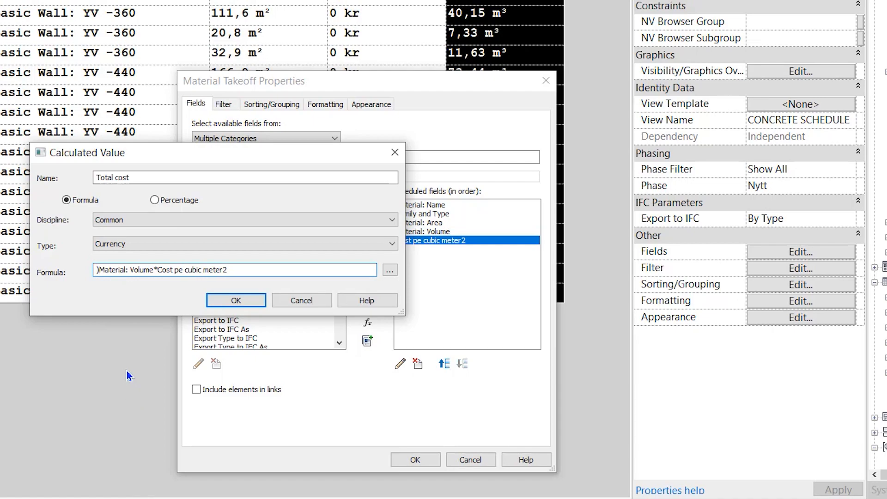
pyautogui.press('Right')
pyautogui.press('Right')
pyautogui.press('Right')
pyautogui.press('Right')
pyautogui.press('Right')
pyautogui.press('Right')
pyautogui.press('Right')
pyautogui.press('Right')
pyautogui.press('Right')
pyautogui.press('Right')
pyautogui.press('Right')
pyautogui.press('Right')
pyautogui.press('Right')
pyautogui.press('Right')
pyautogui.press('Right')
pyautogui.press('Right')
pyautogui.write(')')
pyautogui.press('Left')
pyautogui.write('/1m')
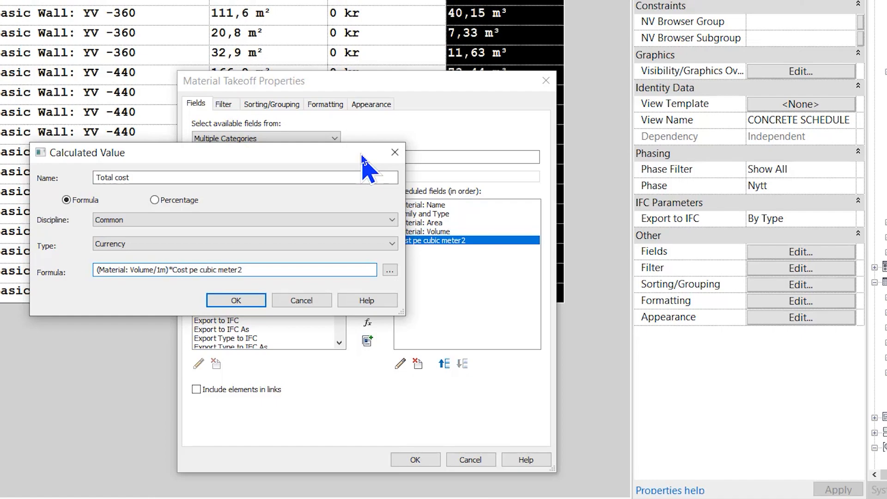
pyautogui.press('Return')
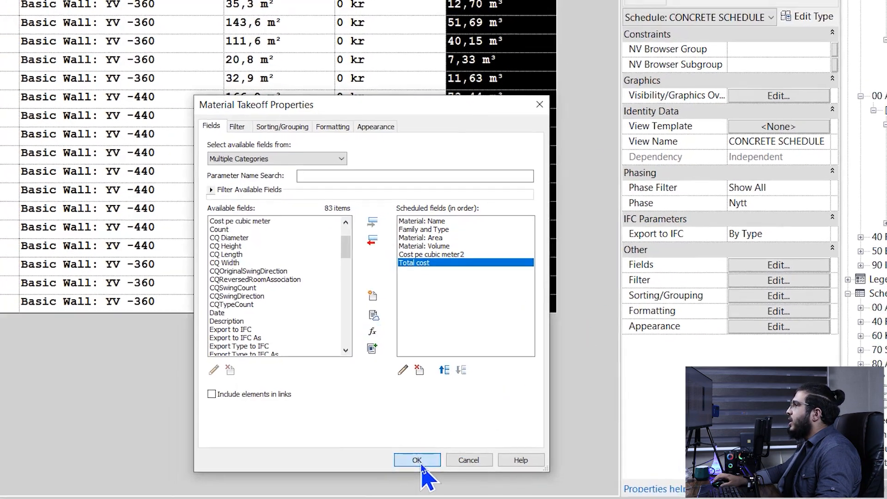
pyautogui.click(419, 460)
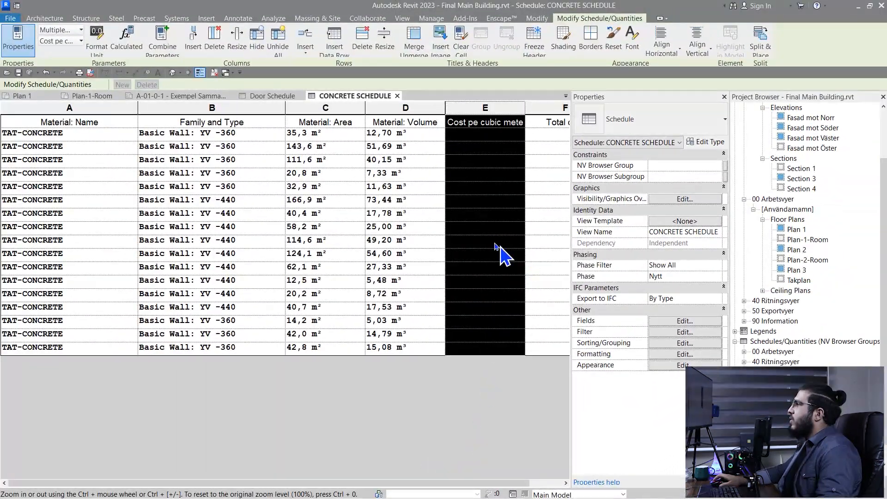
# Set the YV -360 wall type's cost per cubic metre to 100
pyautogui.keyDown('ctrl'); pyautogui.scroll(-4, 495, 243); pyautogui.keyUp('ctrl')
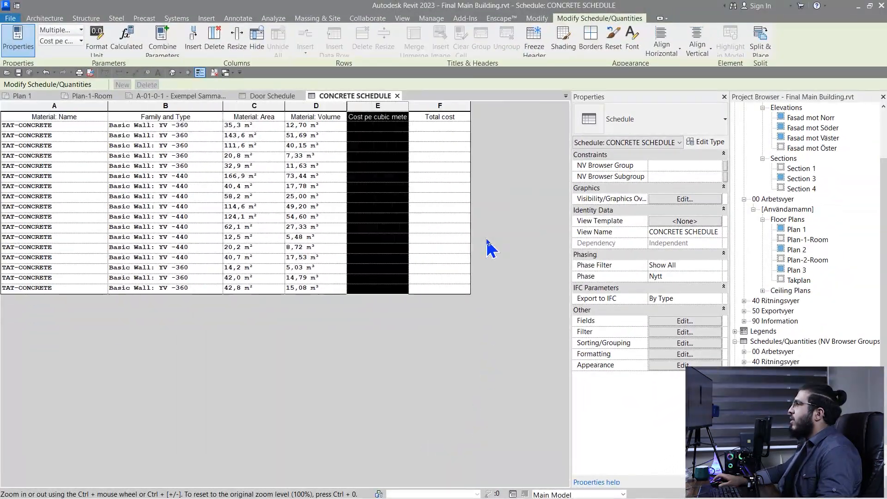
pyautogui.keyDown('ctrl'); pyautogui.scroll(3, 512, 117); pyautogui.keyUp('ctrl')
pyautogui.keyDown('ctrl'); pyautogui.scroll(-1, 517, 119); pyautogui.keyUp('ctrl')
pyautogui.moveTo(466, 110); pyautogui.dragTo(472, 110)
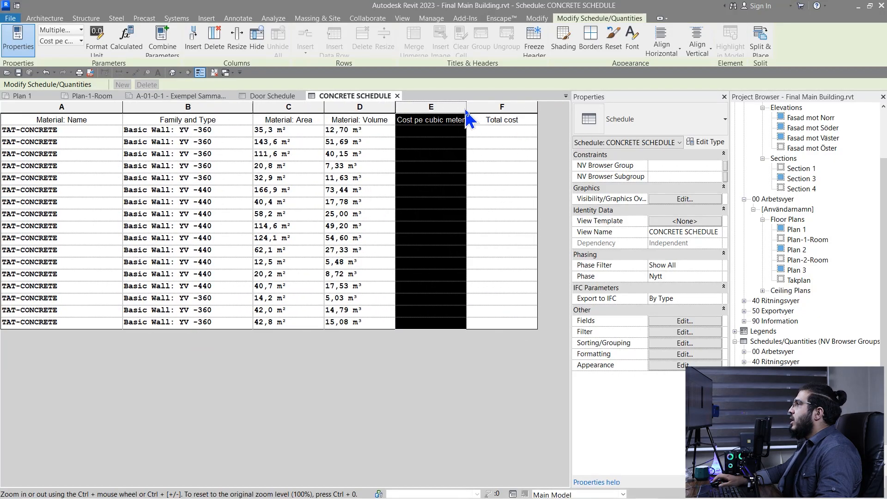
pyautogui.click(431, 143)
pyautogui.click(429, 133)
pyautogui.write('10')
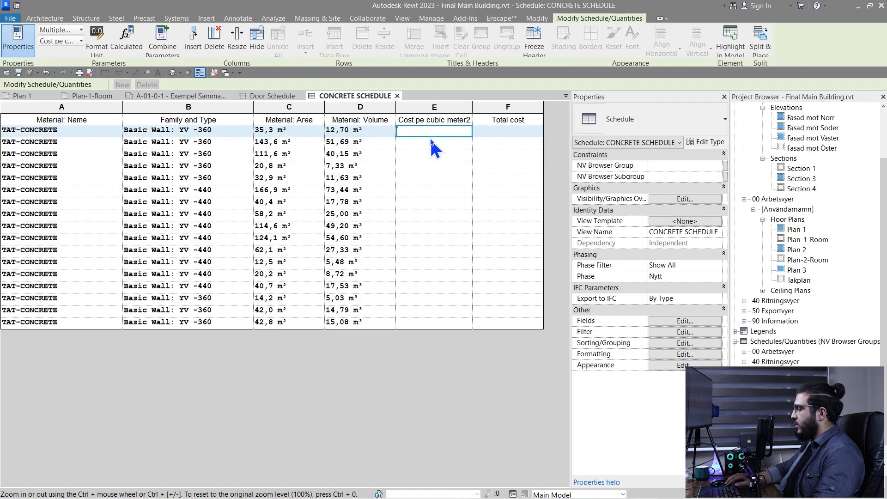
pyautogui.write('0')
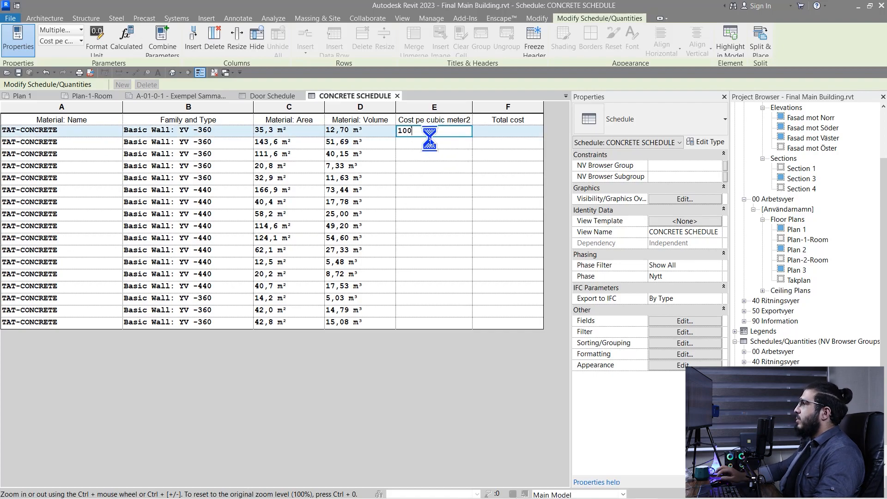
pyautogui.press('Return')
pyautogui.click(452, 262)
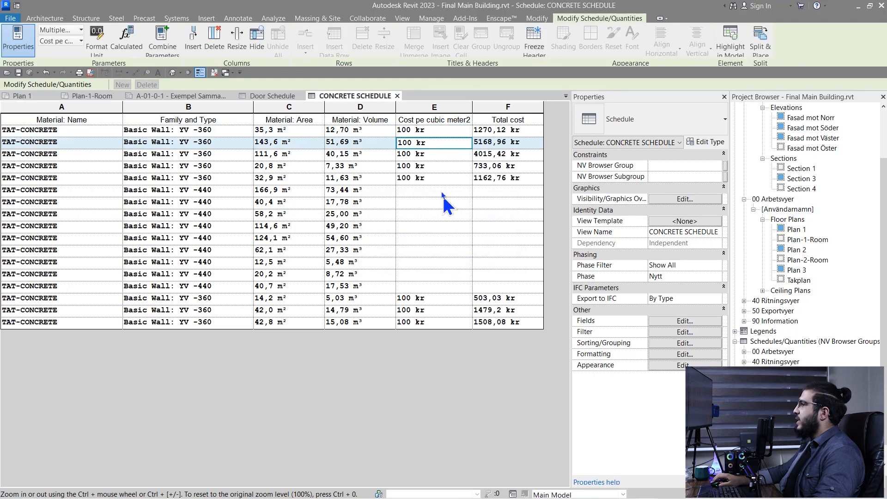
# Set the YV -440 wall type's cost per cubic metre to 100 as well
pyautogui.click(422, 194)
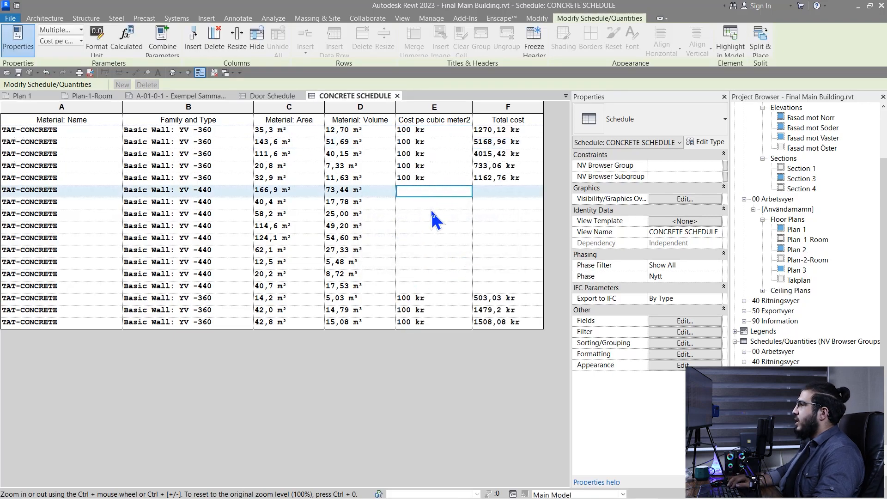
pyautogui.write('200')
pyautogui.press('Return')
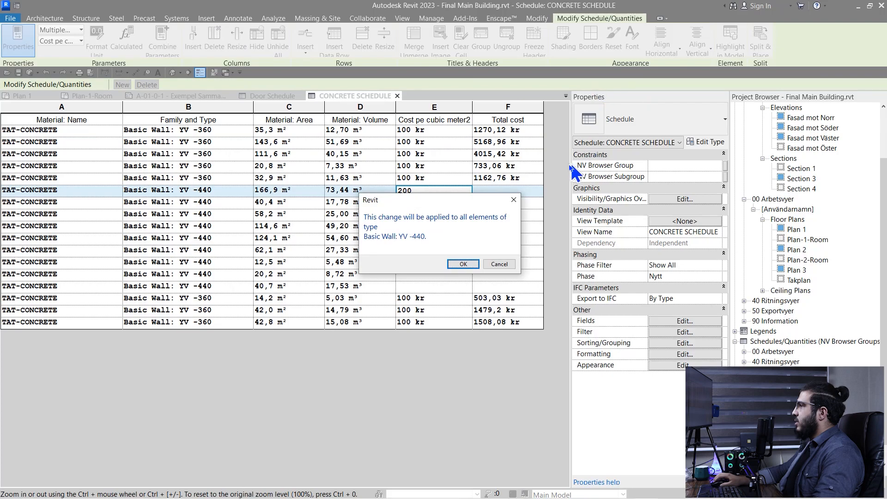
pyautogui.press('Escape')
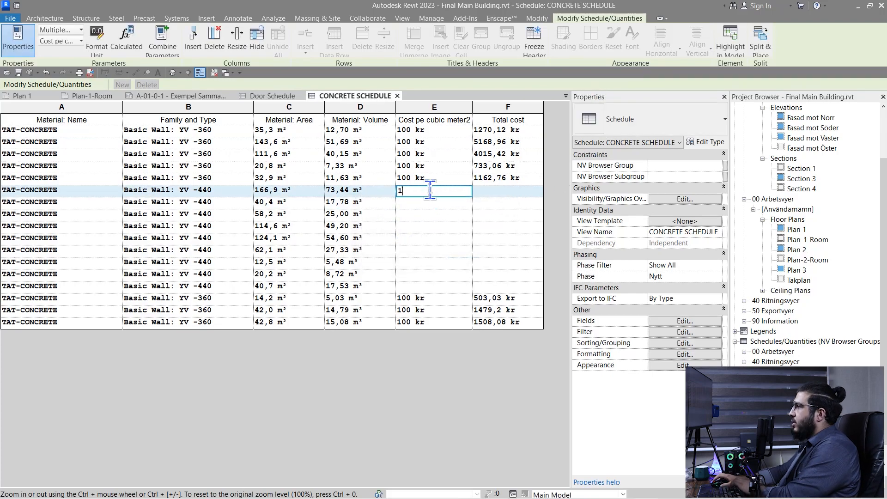
pyautogui.press('Return')
pyautogui.click(462, 261)
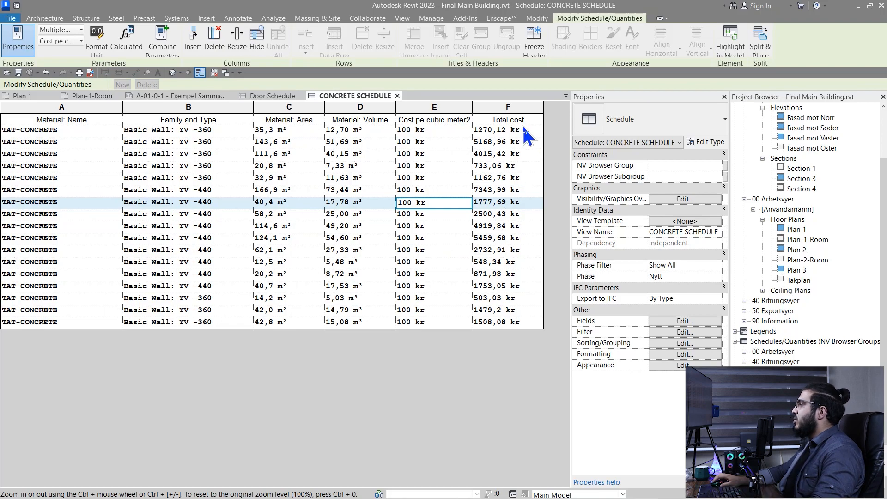
pyautogui.click(682, 323)
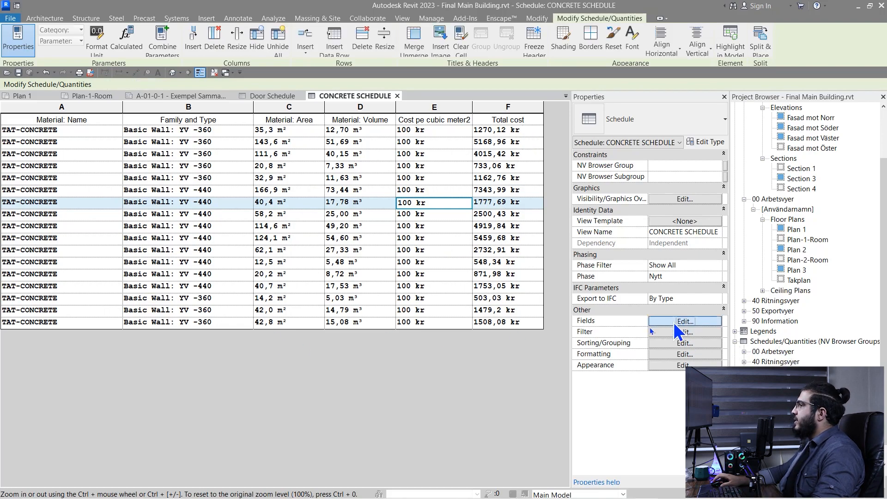
# Turn on grand totals and make Total cost calculate totals, giving 43748,55 kr
pyautogui.click(328, 222)
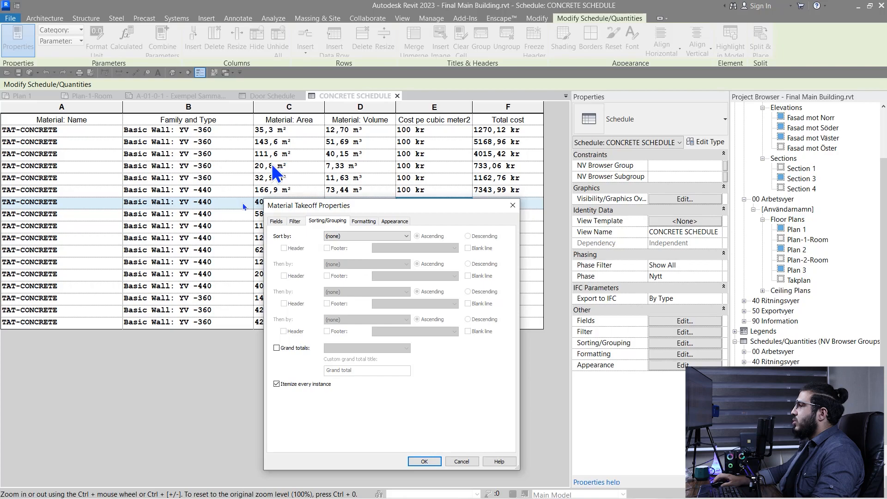
pyautogui.click(277, 348)
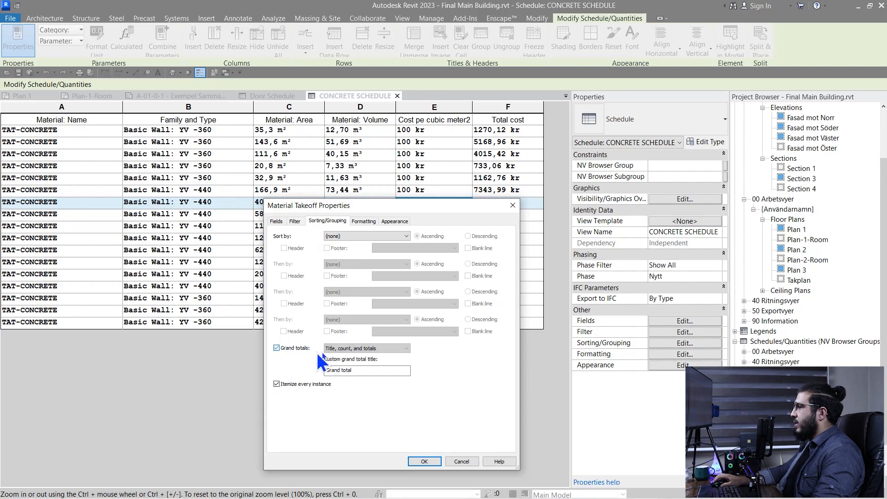
pyautogui.click(368, 349)
pyautogui.click(368, 376)
pyautogui.click(364, 222)
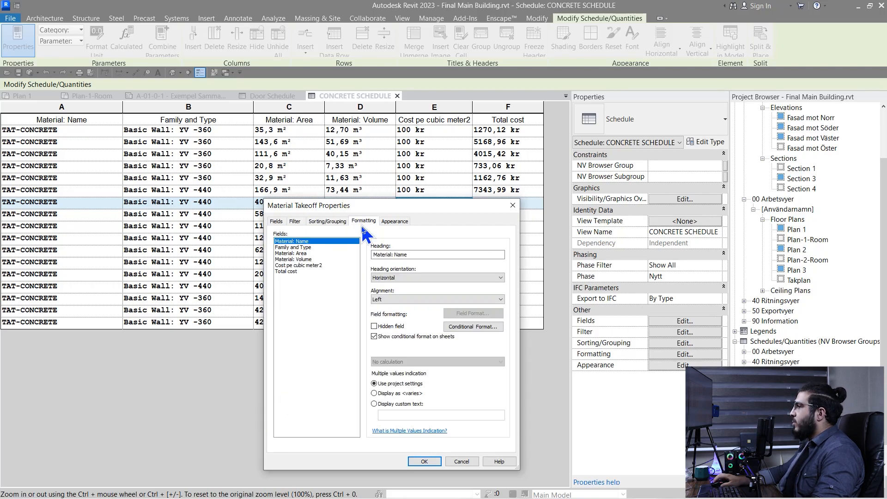
pyautogui.click(296, 272)
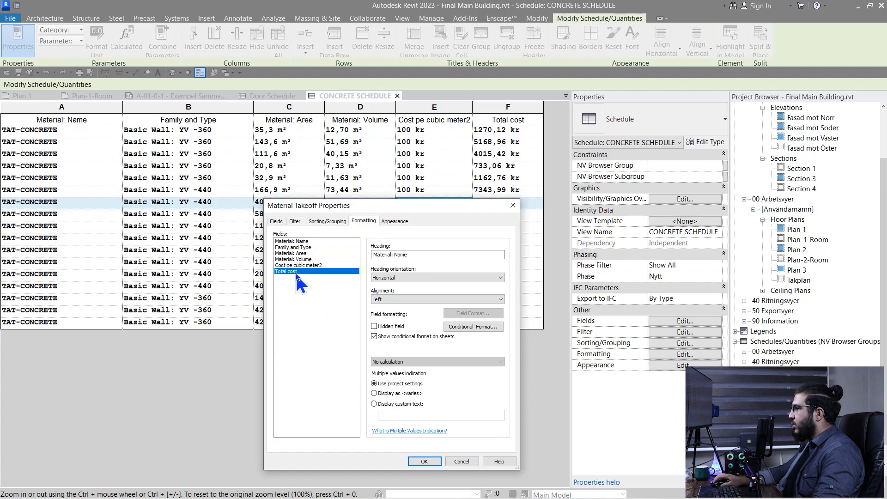
pyautogui.click(418, 362)
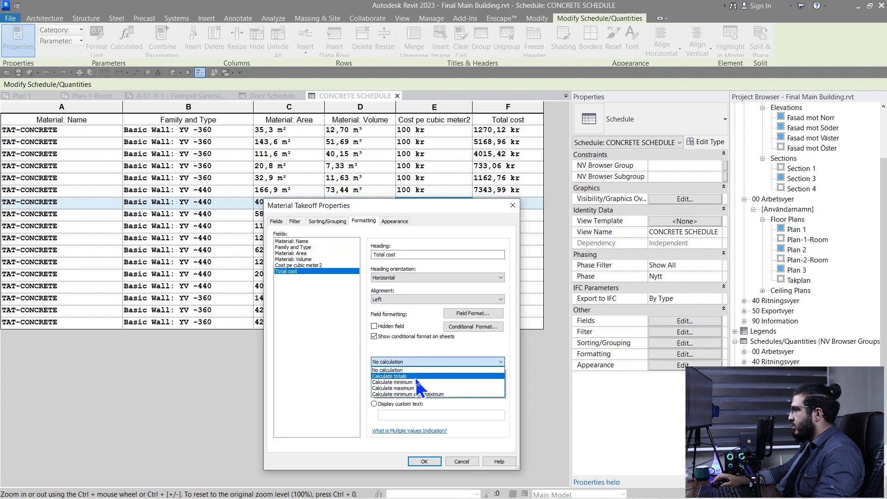
pyautogui.click(417, 377)
pyautogui.click(424, 462)
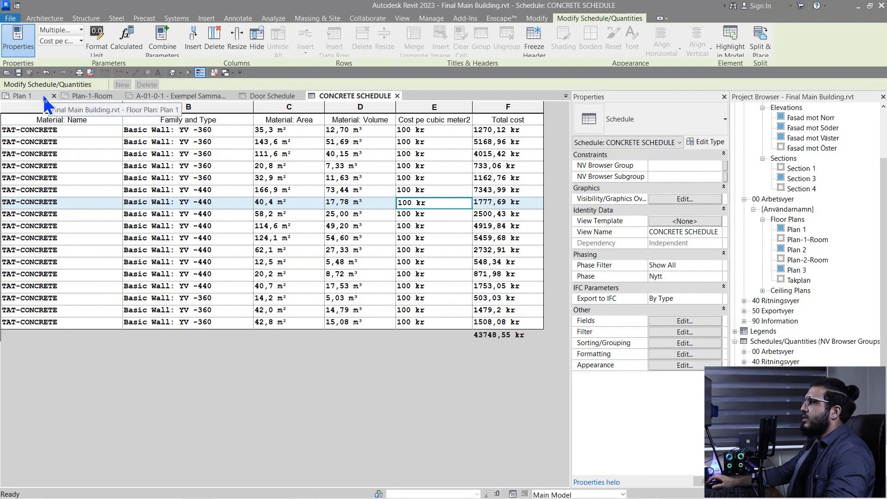
# Switch to Plan 1 without saving and start a new Sheet List schedule
pyautogui.click(21, 96)
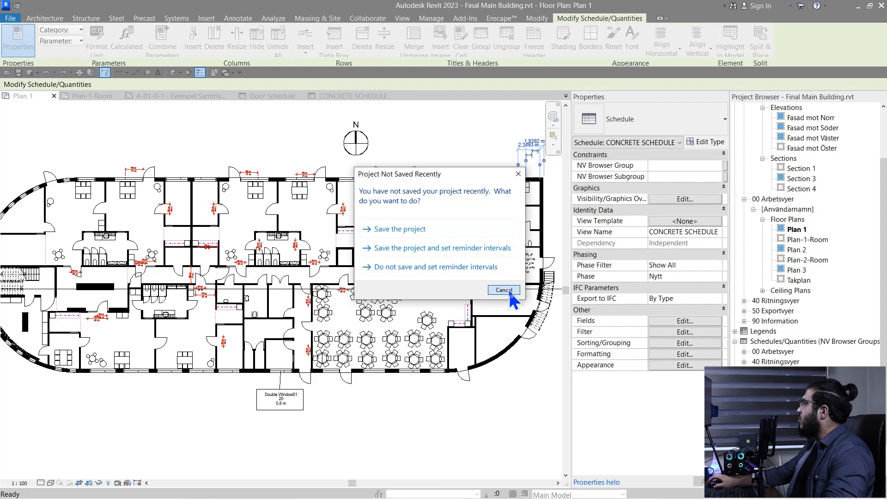
pyautogui.click(503, 290)
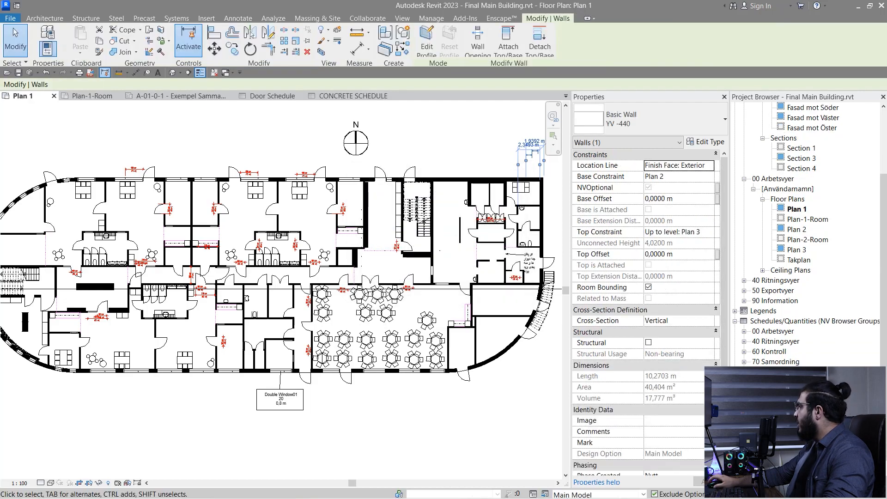
pyautogui.click(786, 402)
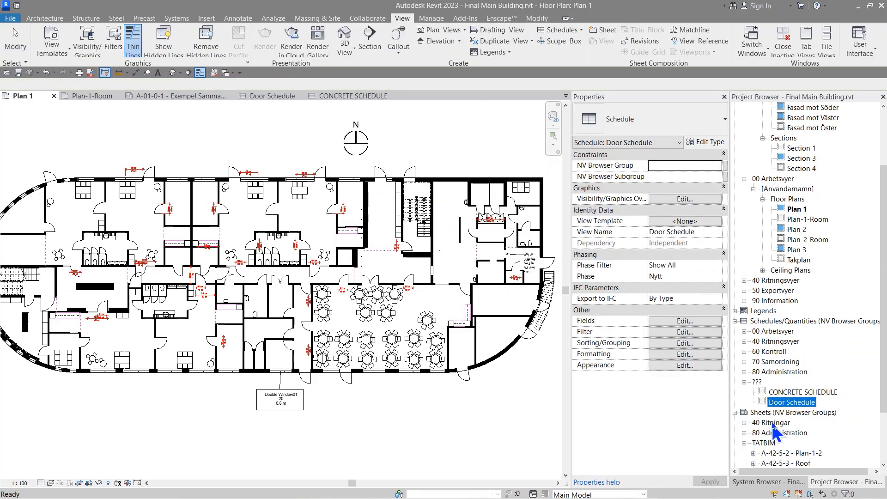
pyautogui.click(573, 31)
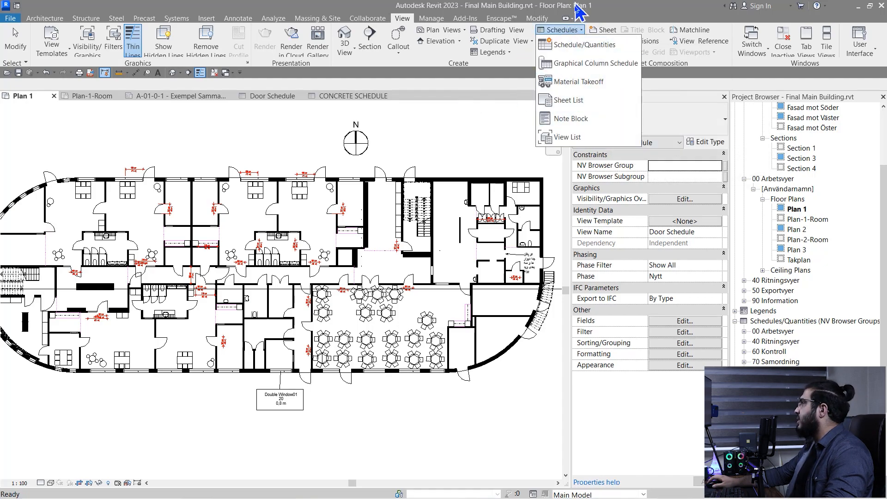
pyautogui.click(555, 100)
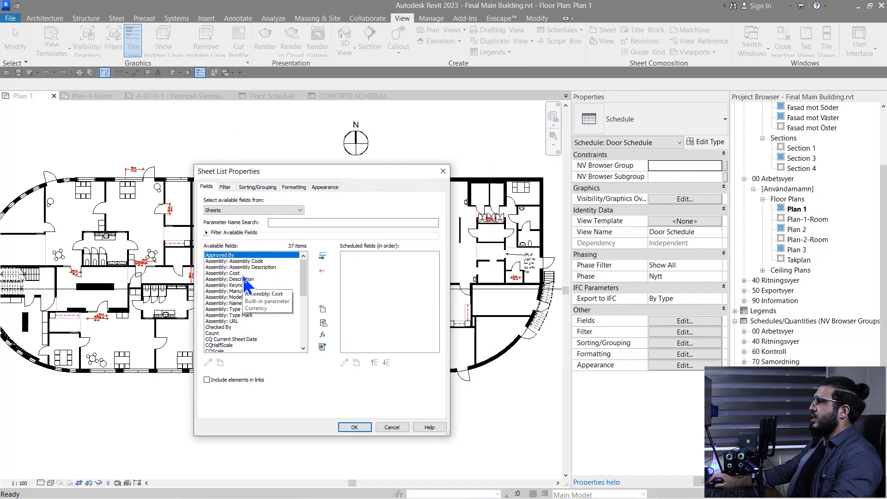
# Add Sheet Name and Sheet Number as the Sheet List schedule's fields and create it
pyautogui.click(245, 280)
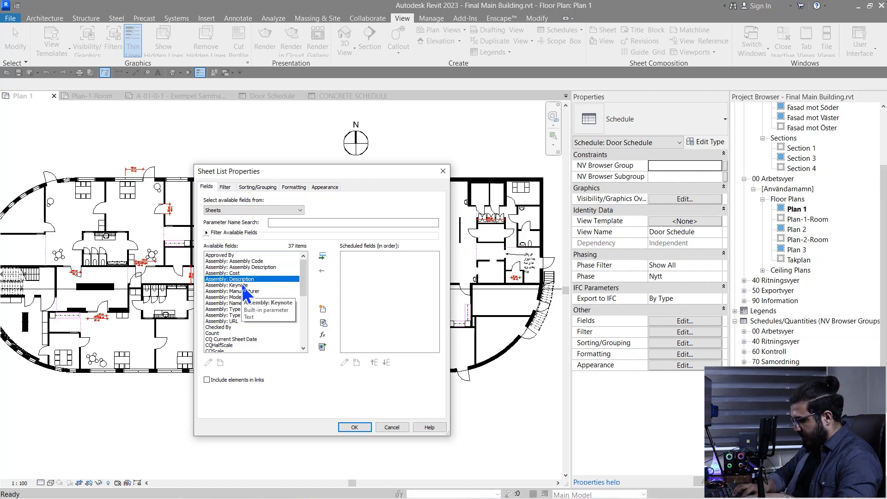
pyautogui.scroll(-5, 236, 310)
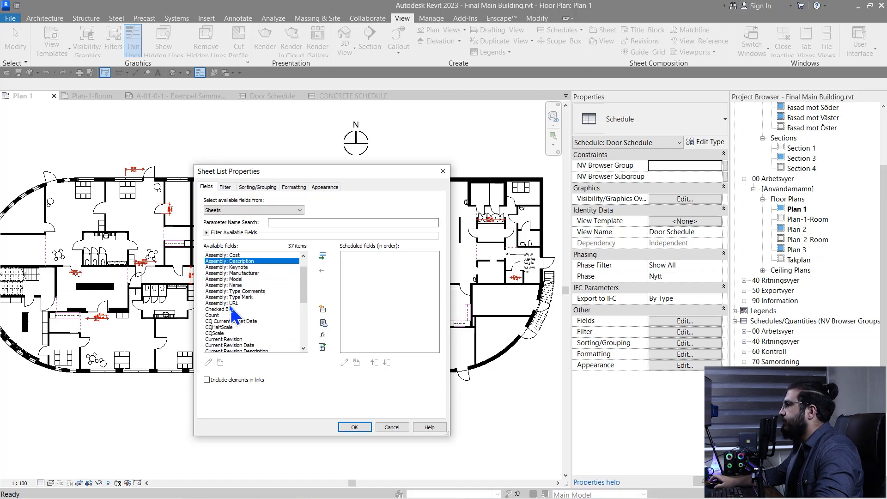
pyautogui.scroll(-3, 236, 317)
pyautogui.click(227, 327)
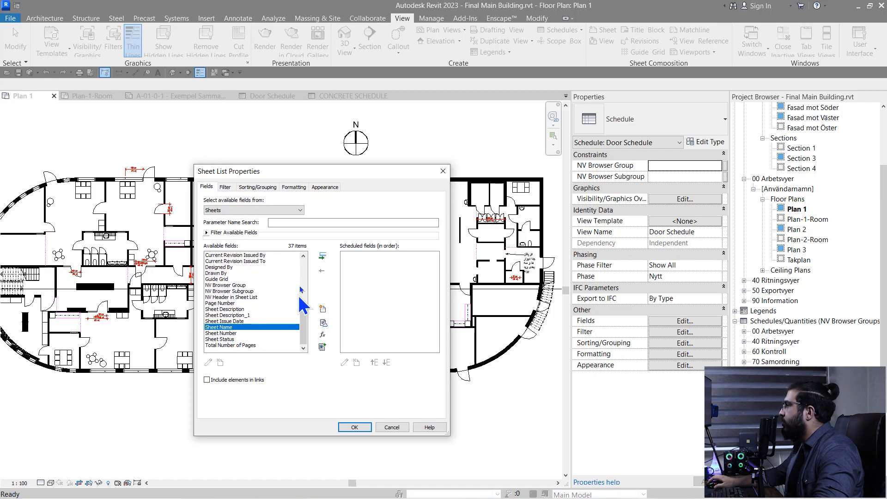
pyautogui.click(323, 257)
pyautogui.click(323, 257)
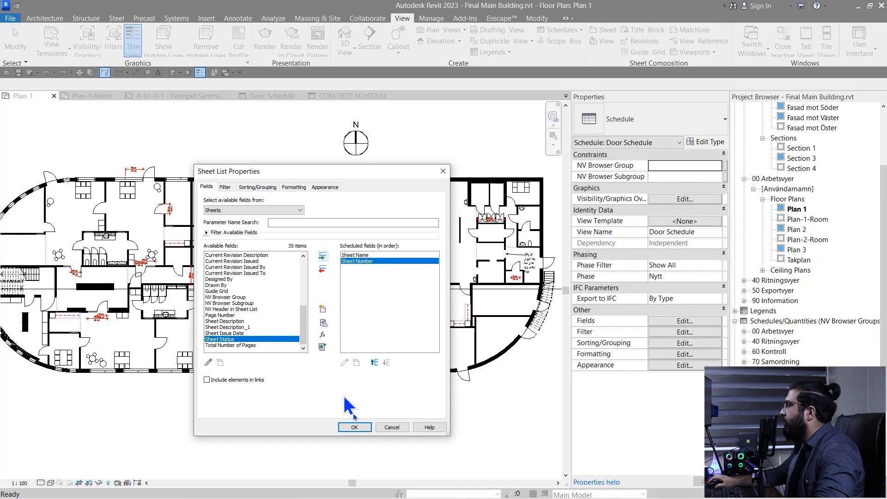
pyautogui.click(354, 427)
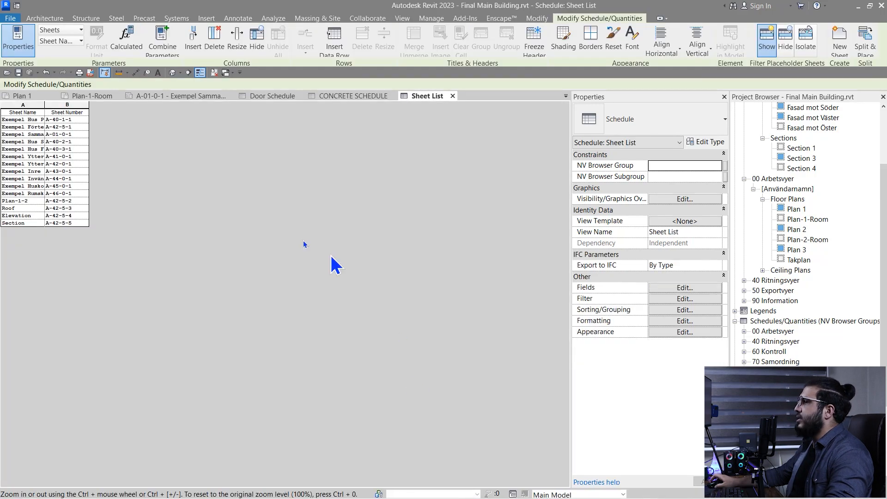
# Widen the Sheet Name and Sheet Number columns so full sheet names are readable
pyautogui.moveTo(97, 109); pyautogui.dragTo(147, 110)
pyautogui.moveTo(239, 106); pyautogui.dragTo(307, 109)
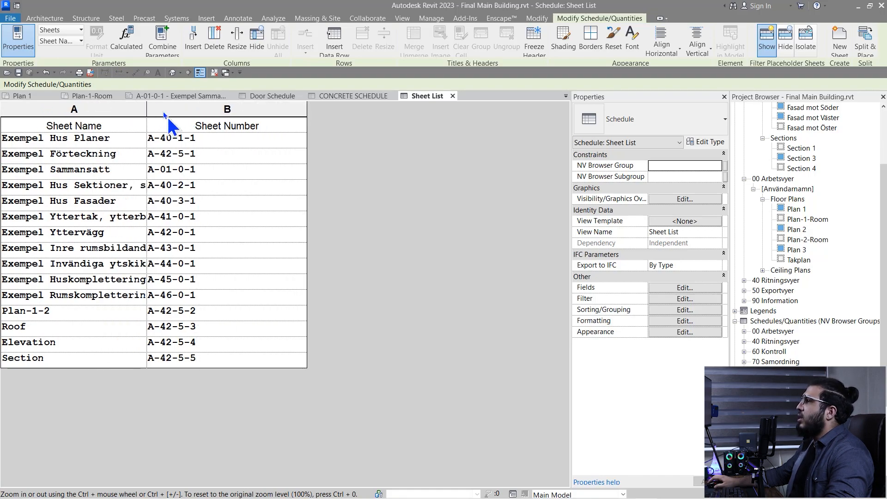
pyautogui.moveTo(149, 109); pyautogui.dragTo(196, 109)
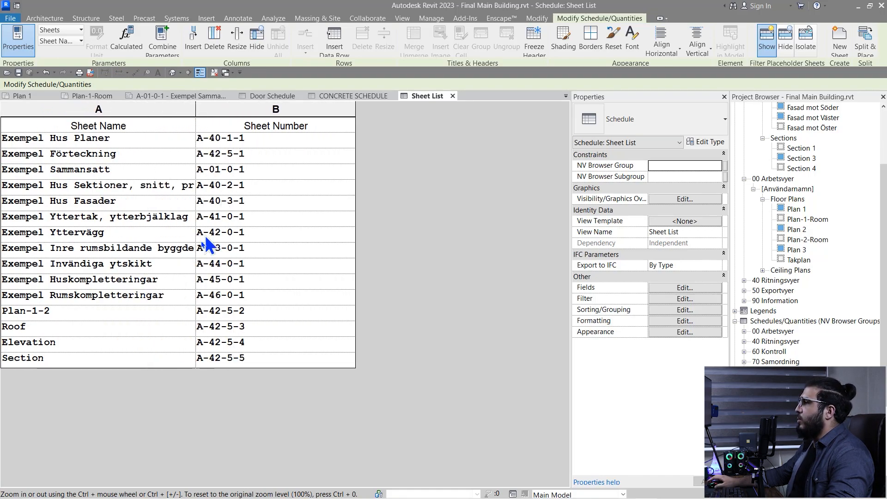